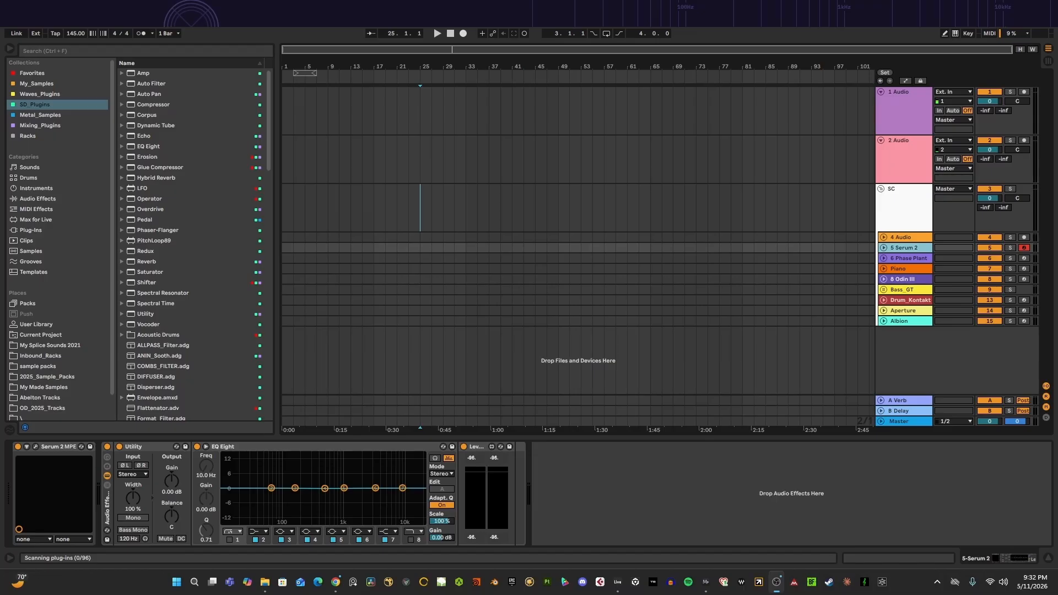
- Unfold the Serum 2 track, set the insert marker at bar 17 in its lane, and select the track
click(883, 248)
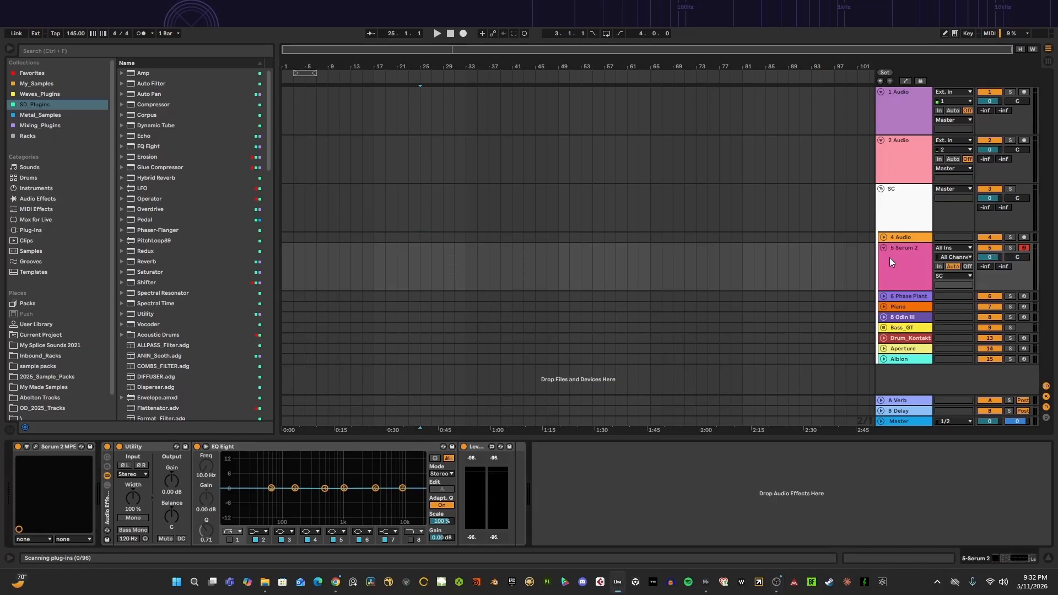
click(890, 257)
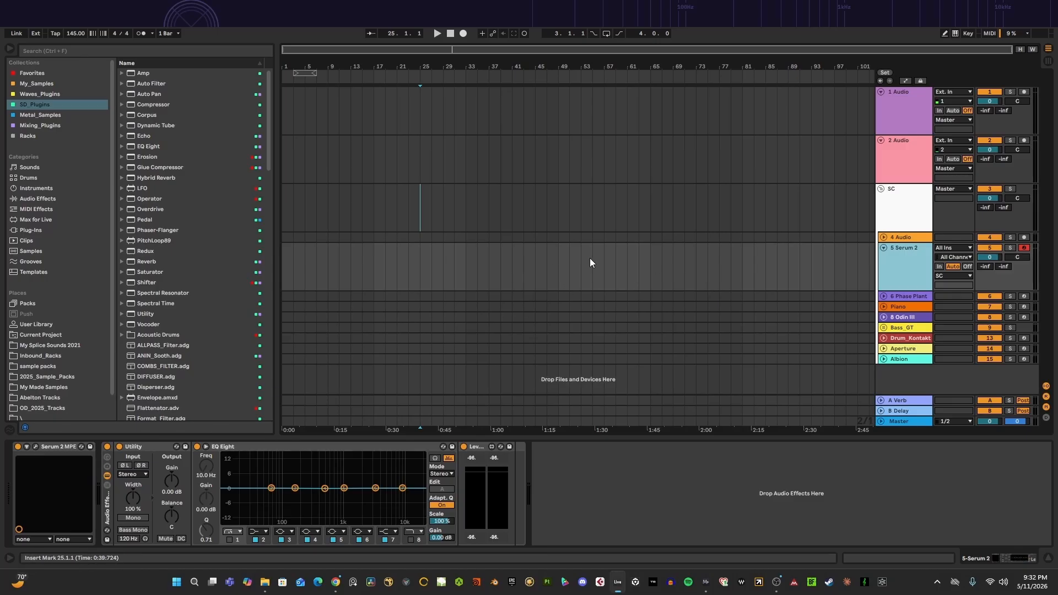
click(373, 270)
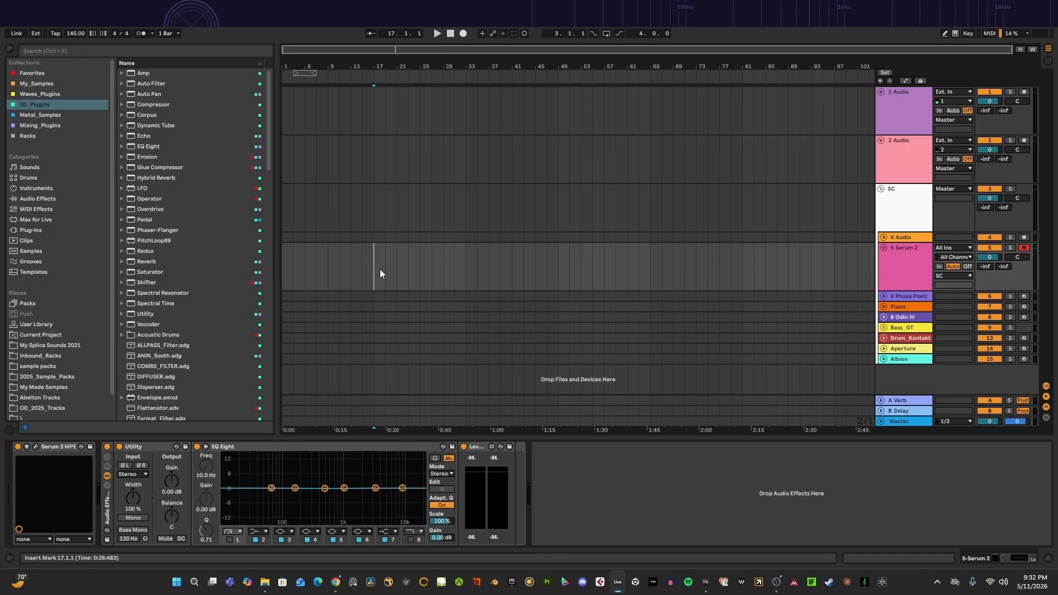
click(891, 259)
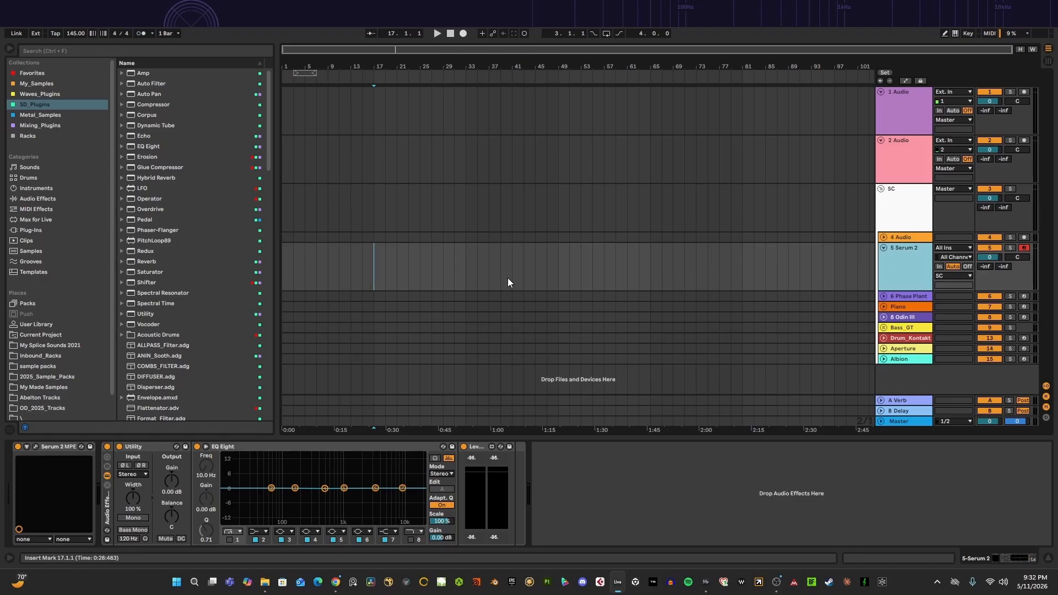
click(901, 265)
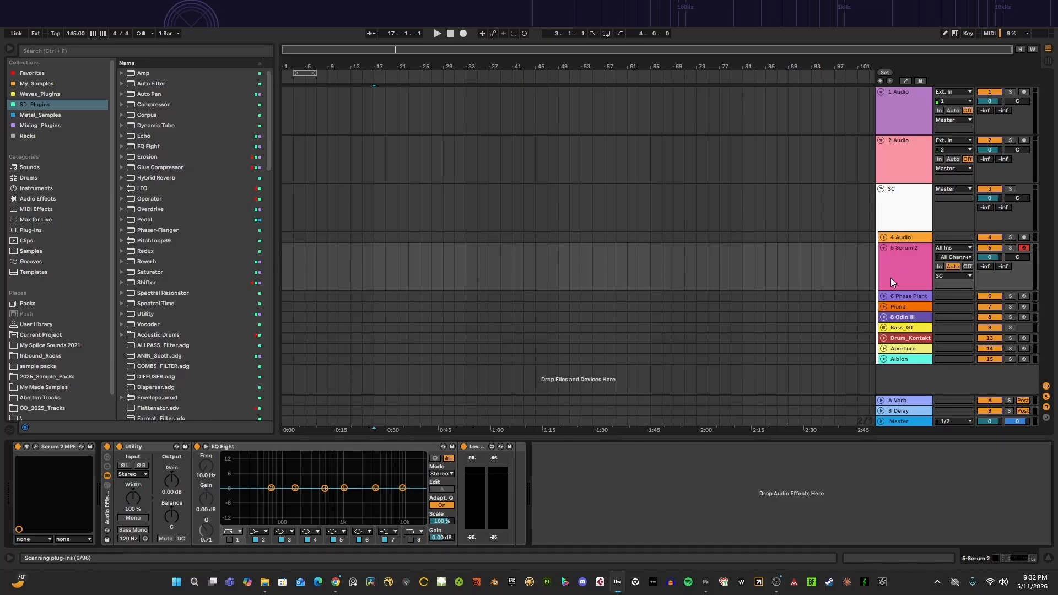
click(887, 269)
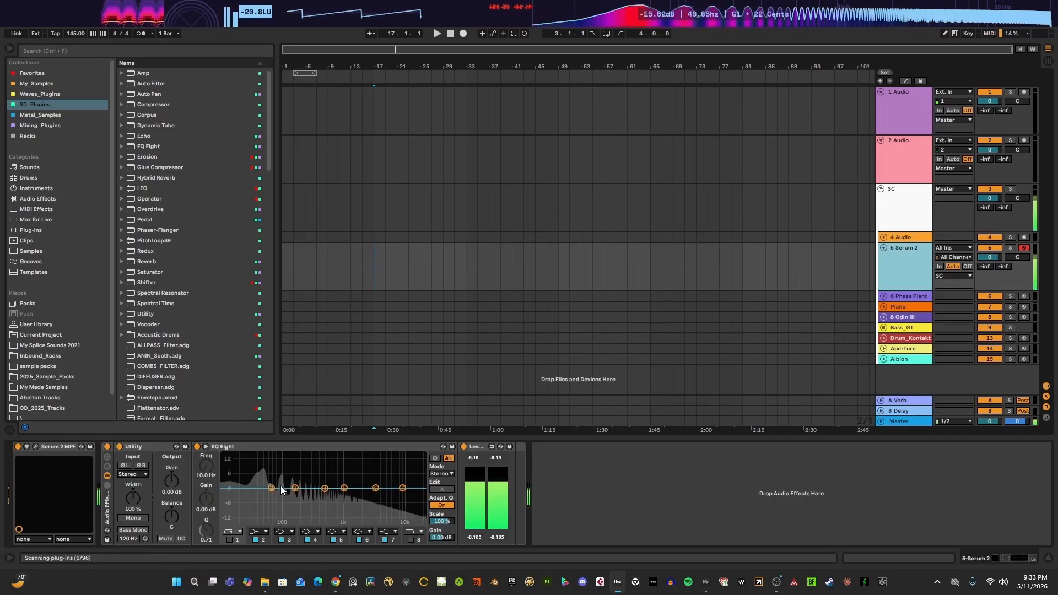
- Boost EQ Eight band 3 to about 11.8 dB near 79 Hz, and reset its gain and frequency to default
drag(295, 488, 278, 461)
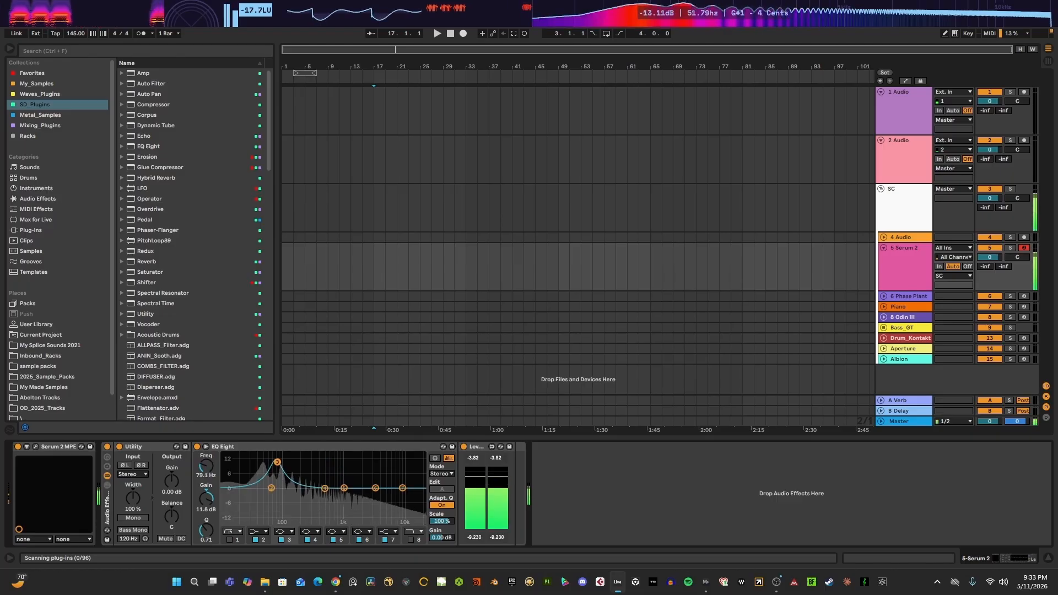
double_click(207, 501)
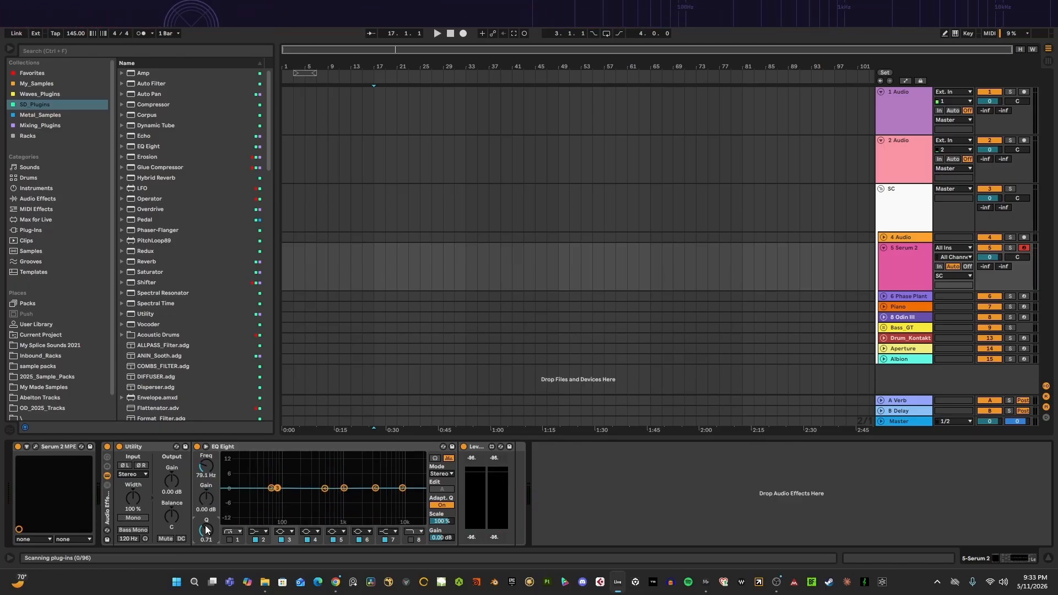
double_click(207, 462)
click(889, 272)
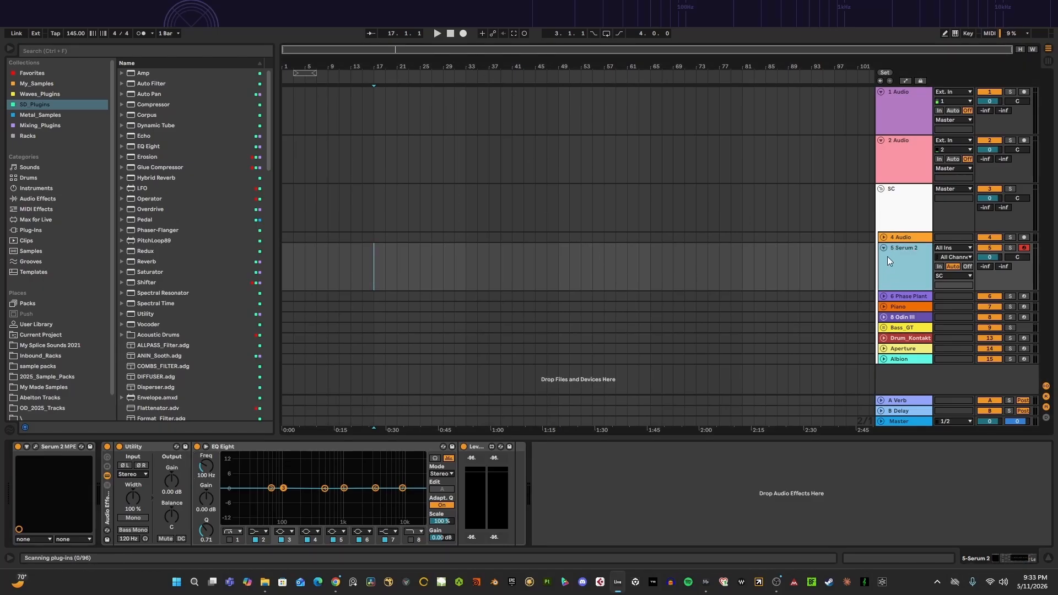
click(884, 248)
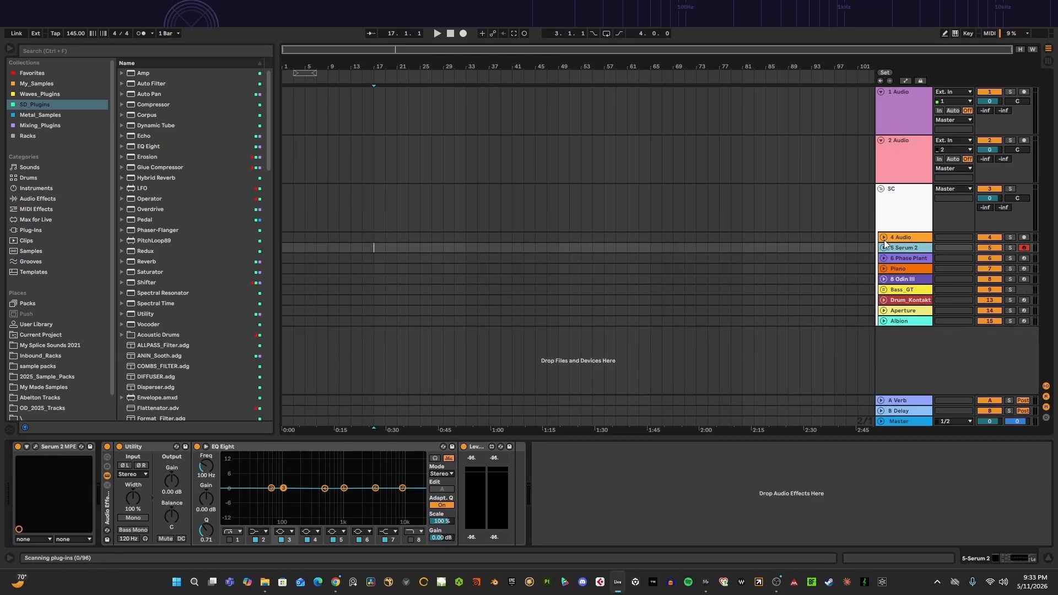
click(884, 238)
click(884, 238)
click(884, 248)
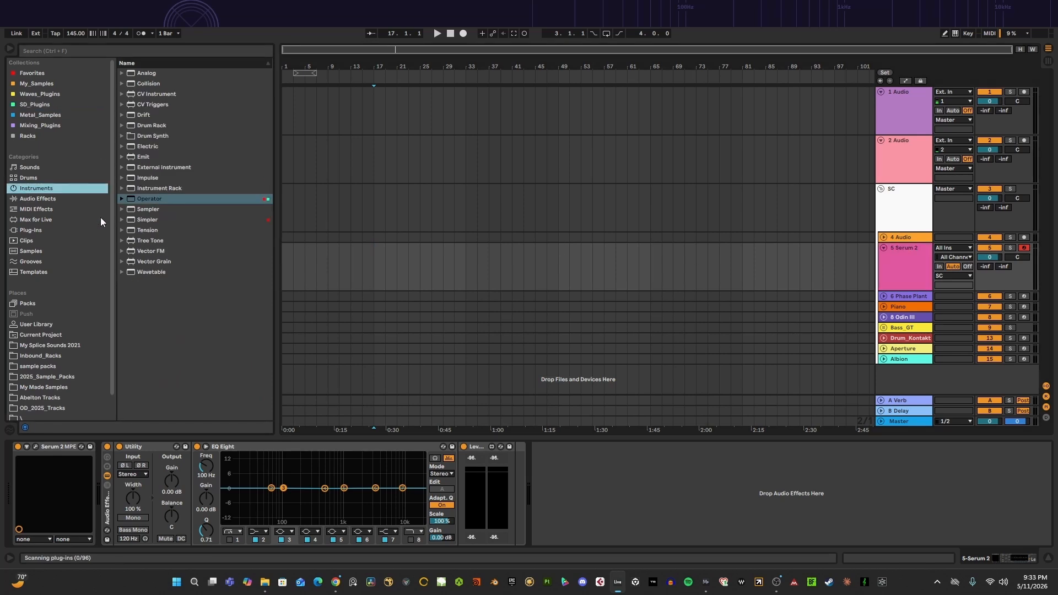
- Load the Wavetable instrument on track 5 in place of Serum 2, and look through Osc 1's wavetable list, keeping Basic Shapes
double_click(147, 272)
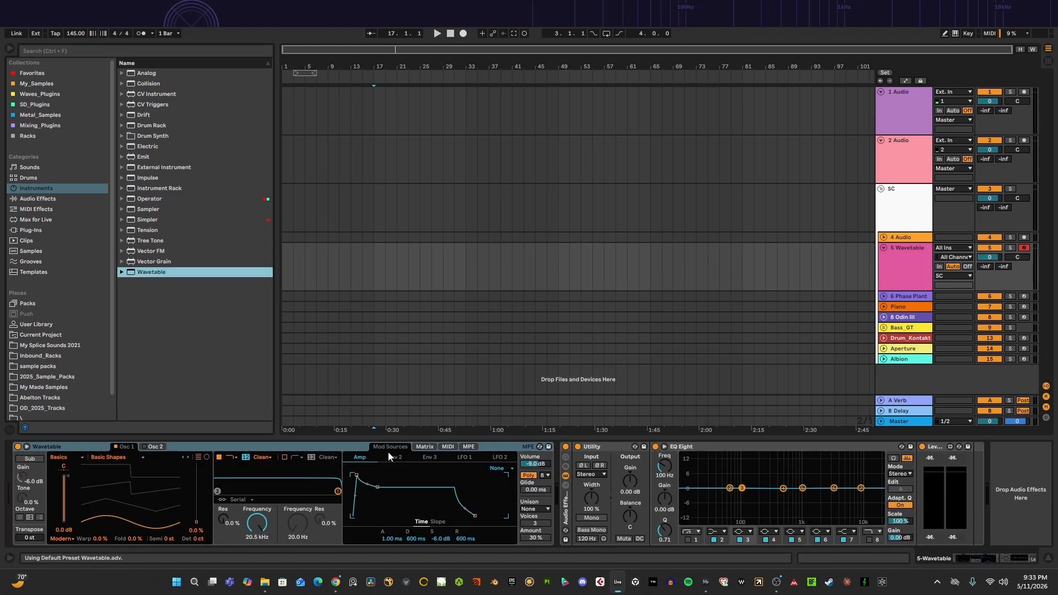
click(320, 446)
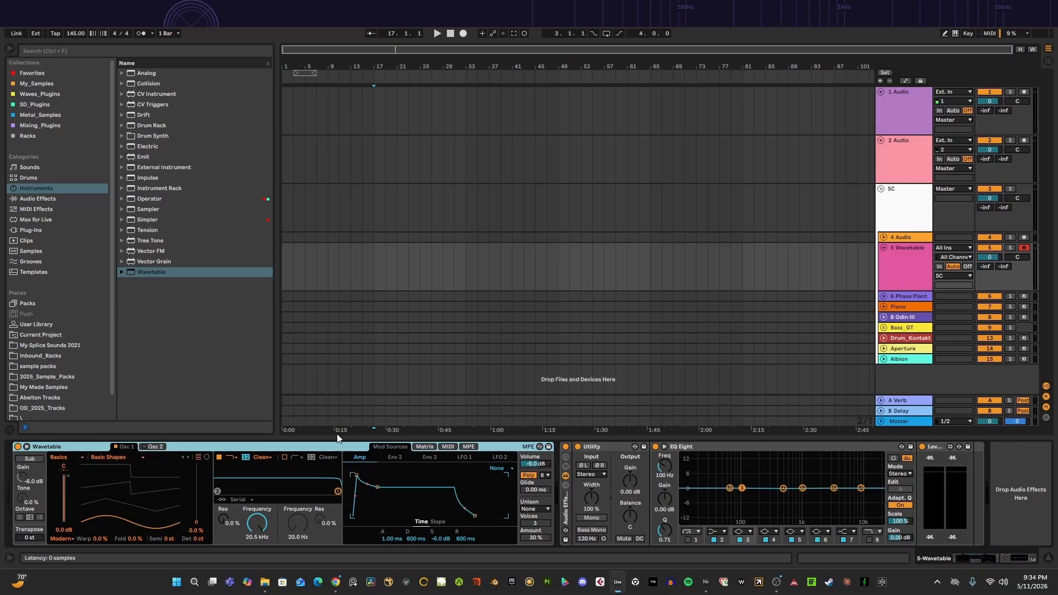
click(897, 266)
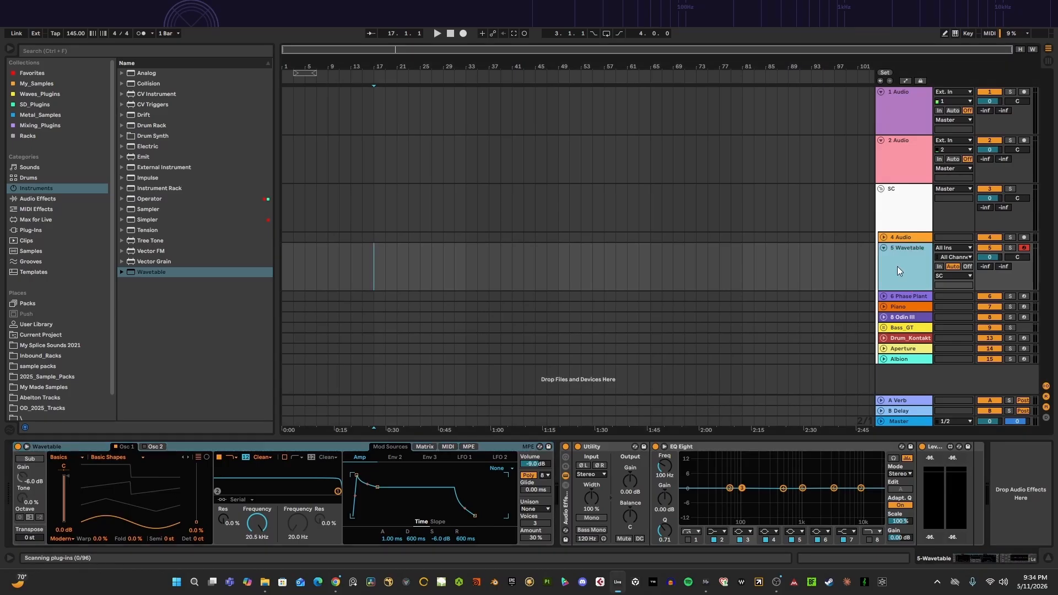
click(344, 451)
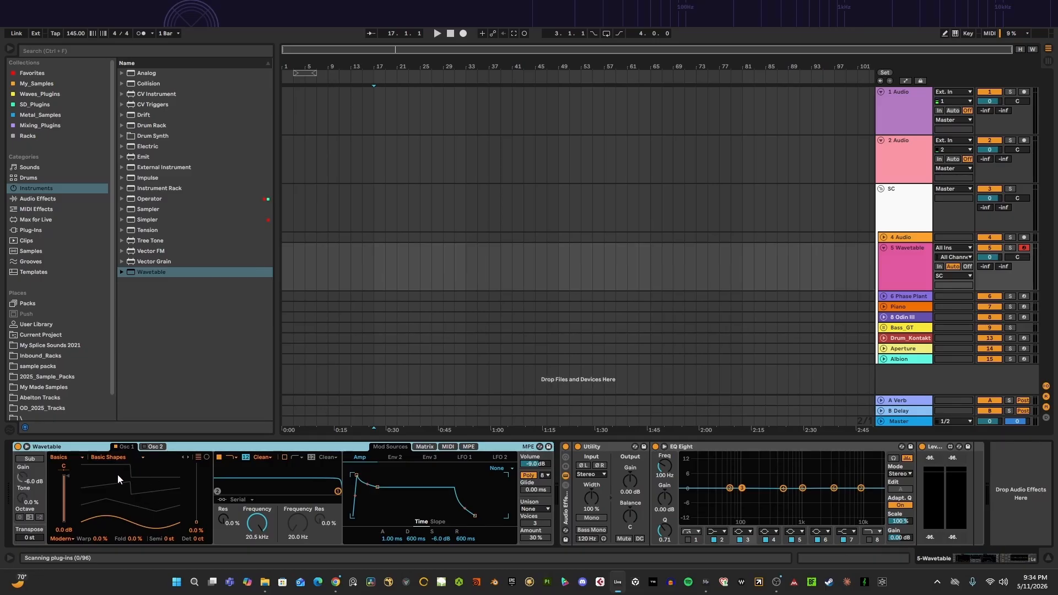
click(117, 457)
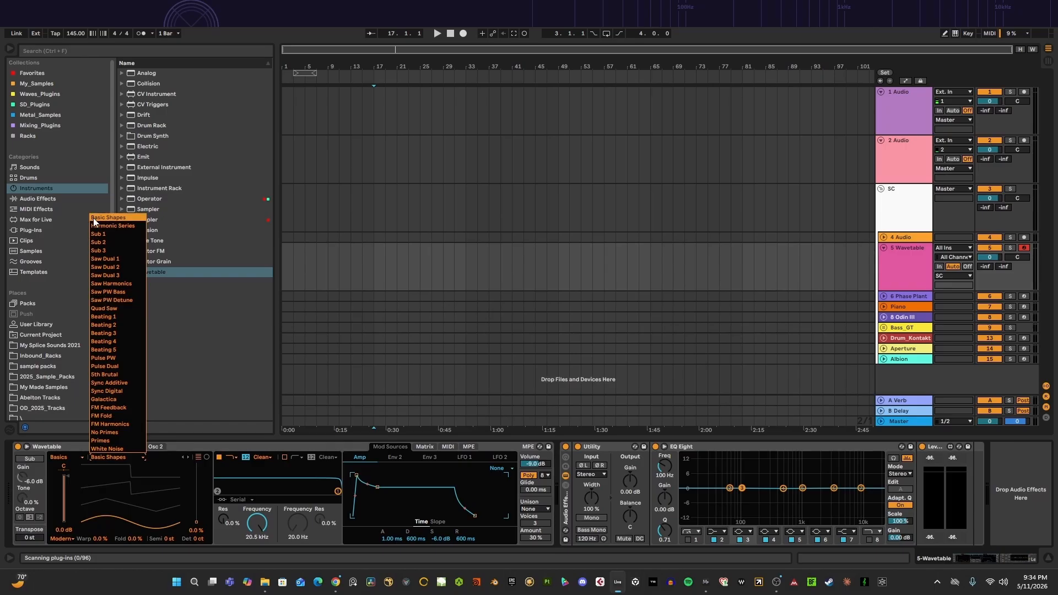
click(165, 451)
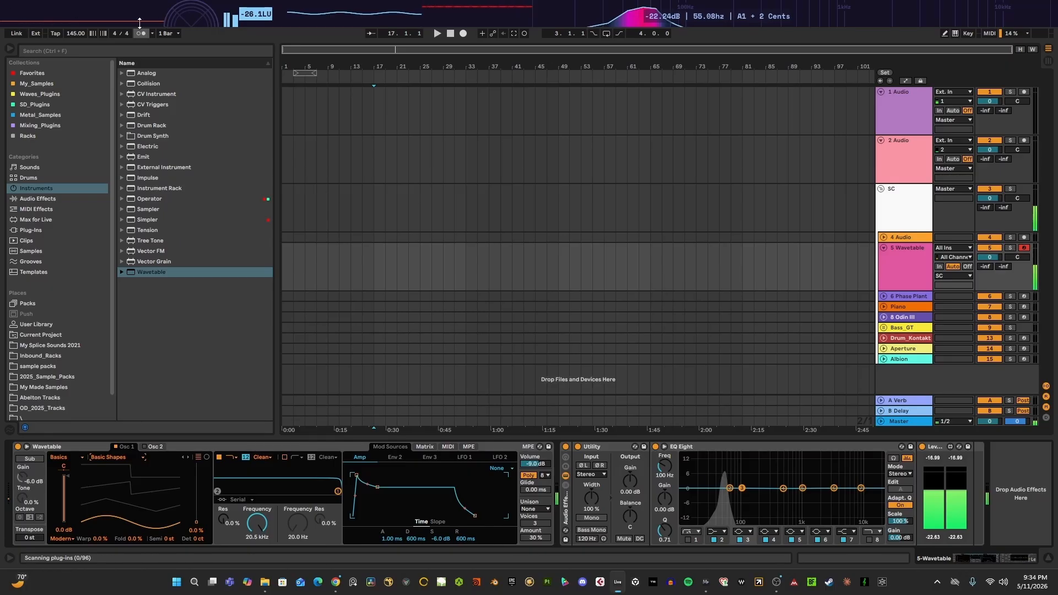
- Enlarge the audio analyser strip to inspect the sine wave's spectrum, and reduce the strip to a moderate height
click(199, 17)
drag(207, 26, 203, 160)
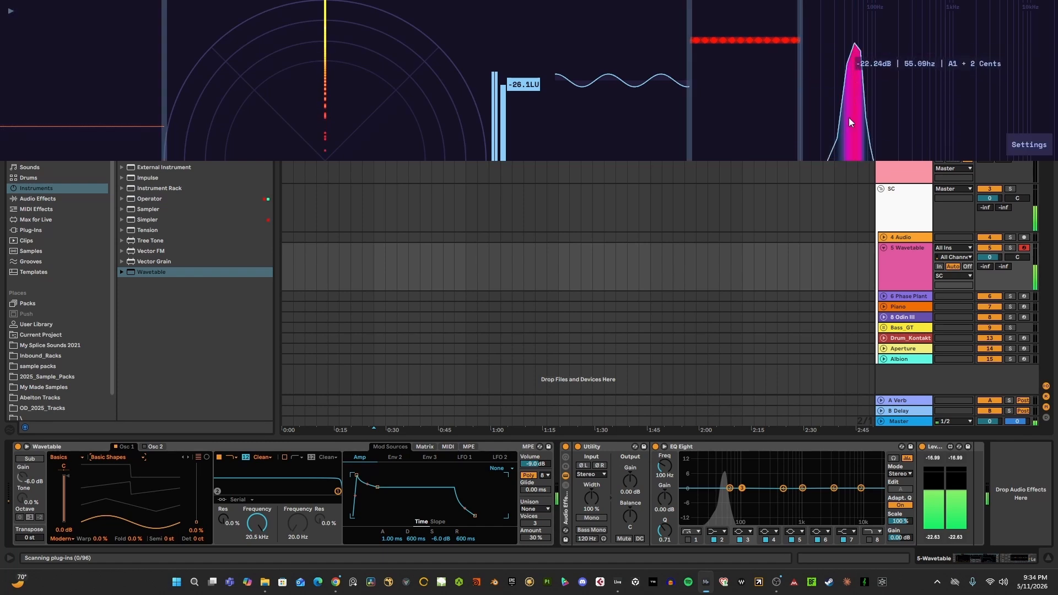
drag(610, 160, 598, 51)
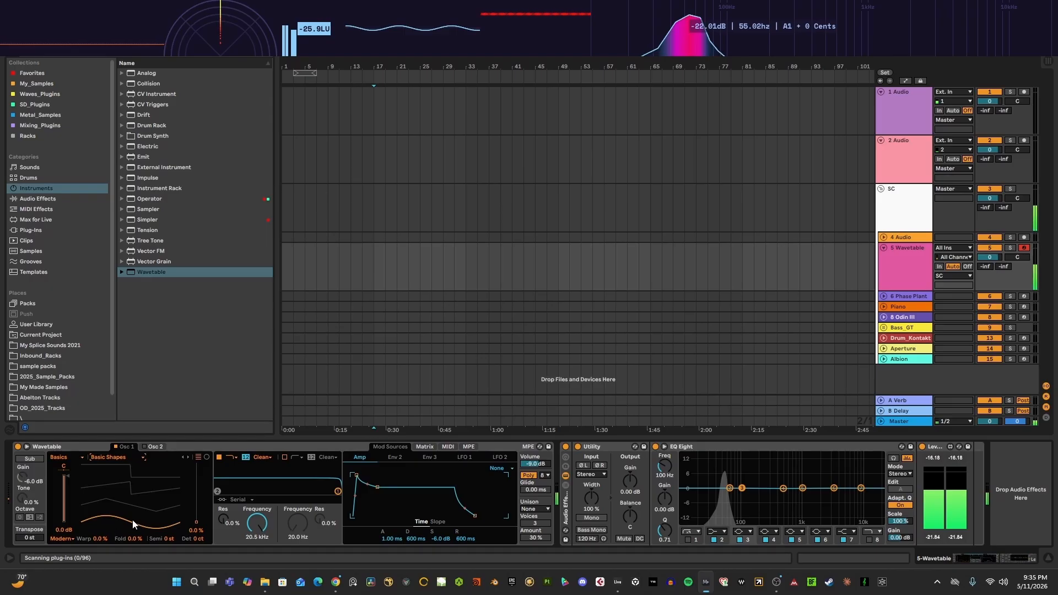
- Sweep Osc 1's wavetable position up to 100% and back to 0% to compare the square and sine shapes
drag(134, 517, 134, 474)
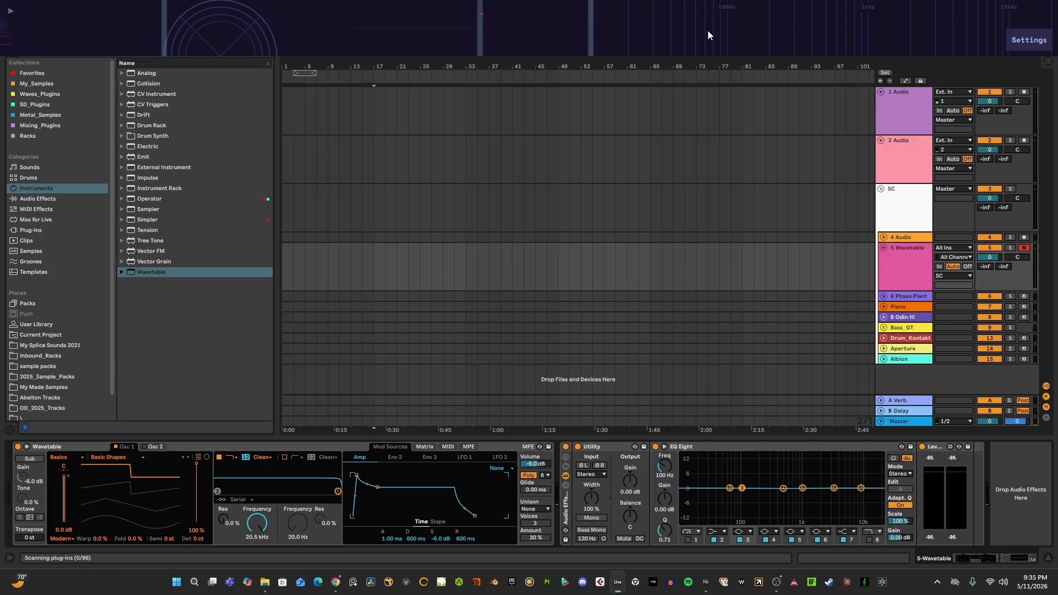
drag(110, 497, 112, 516)
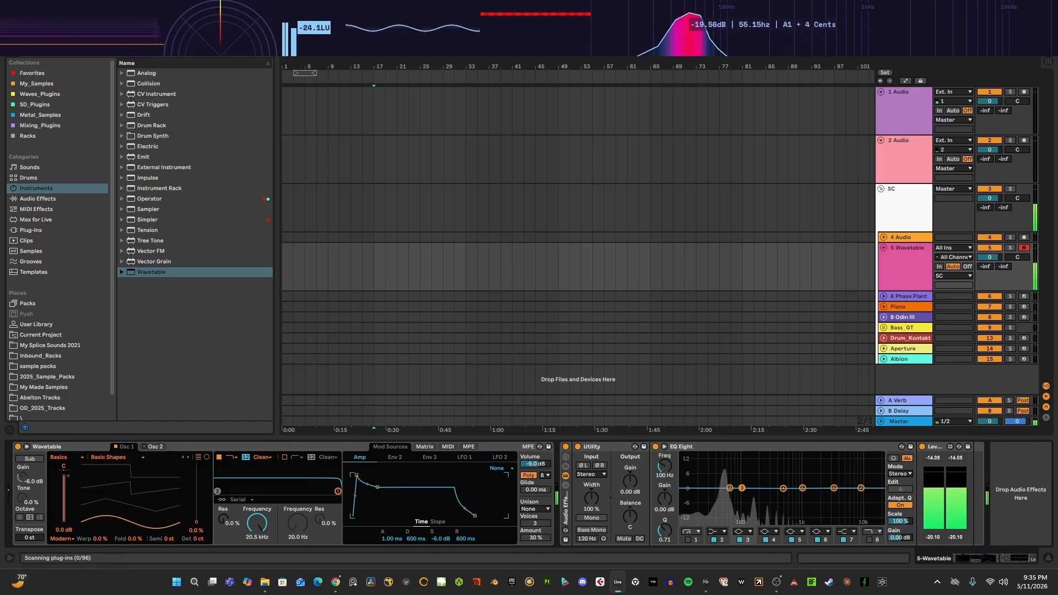
drag(123, 517, 123, 494)
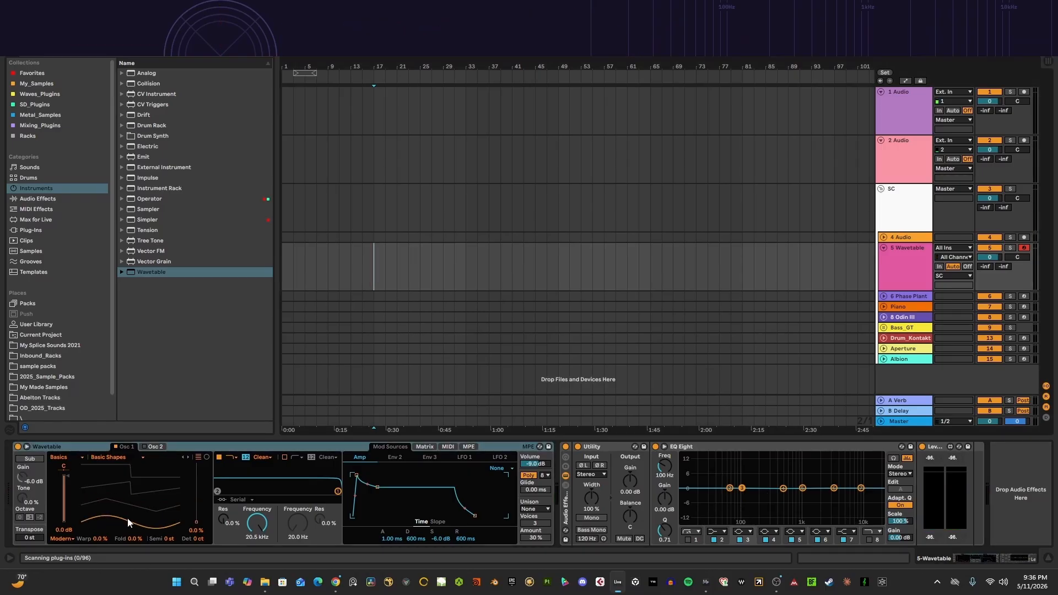
- Set the Wavetable amp envelope's attack to 0.00 ms
drag(358, 478, 353, 477)
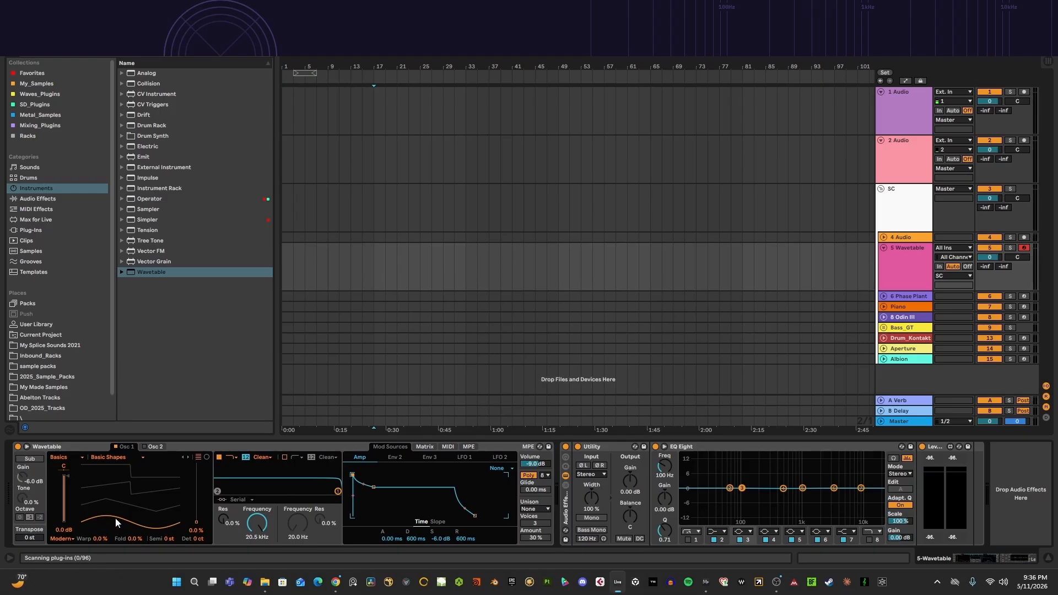
mouse_move(116, 523)
mouse_down()
mouse_move(116, 504)
mouse_move(116, 522)
mouse_up()
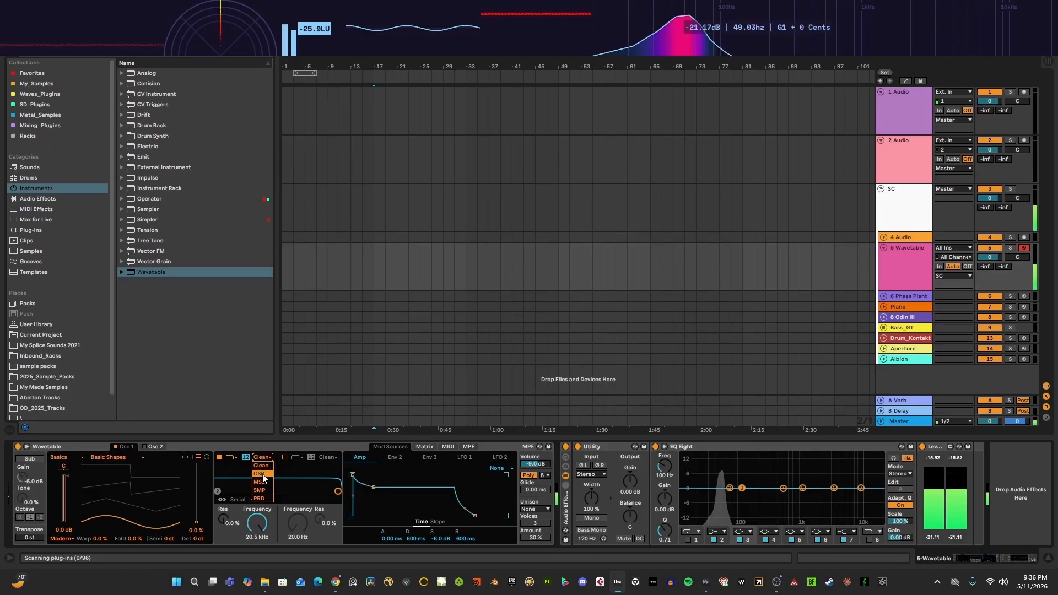
- Switch Wavetable's first filter to a notch at 459 Hz, and move EQ Eight band 3 to 211 Hz with 0.62 dB gain
click(230, 457)
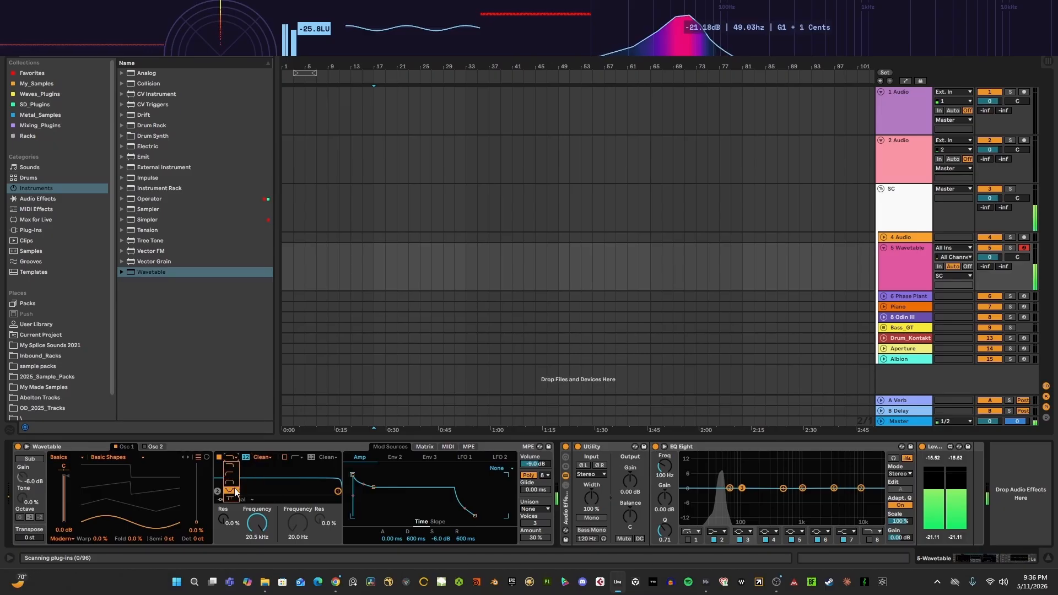
drag(316, 491, 271, 491)
mouse_move(742, 488)
mouse_down()
mouse_move(716, 518)
mouse_move(750, 521)
mouse_move(740, 509)
mouse_move(771, 507)
mouse_move(761, 487)
mouse_up()
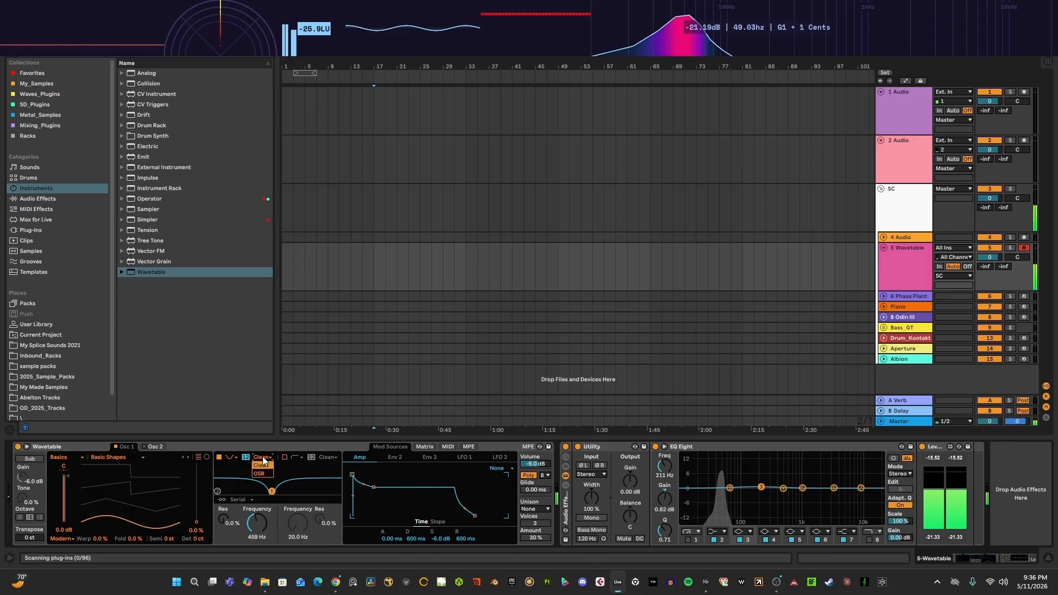
- Set the first filter's circuit to OSR with 24 dB of drive, and sweep the notch up to about 2.16 kHz
click(260, 474)
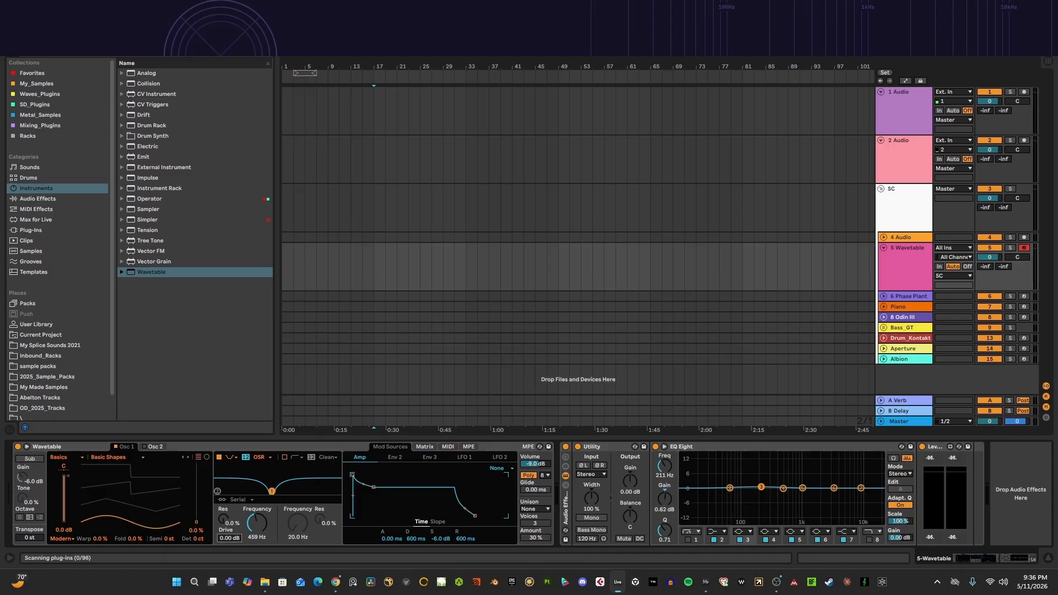
drag(228, 537, 228, 493)
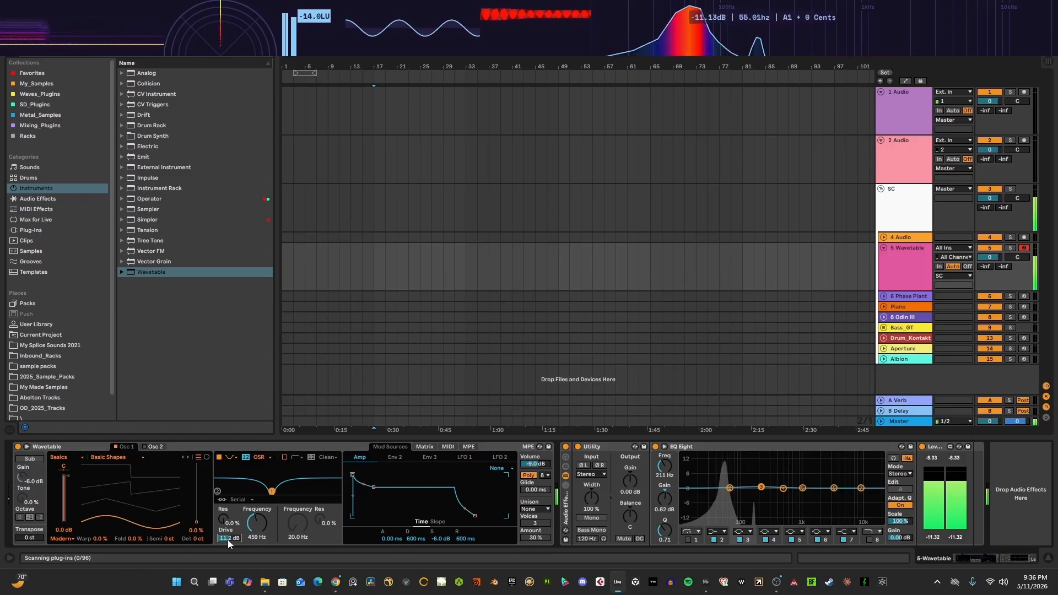
drag(228, 544, 273, 491)
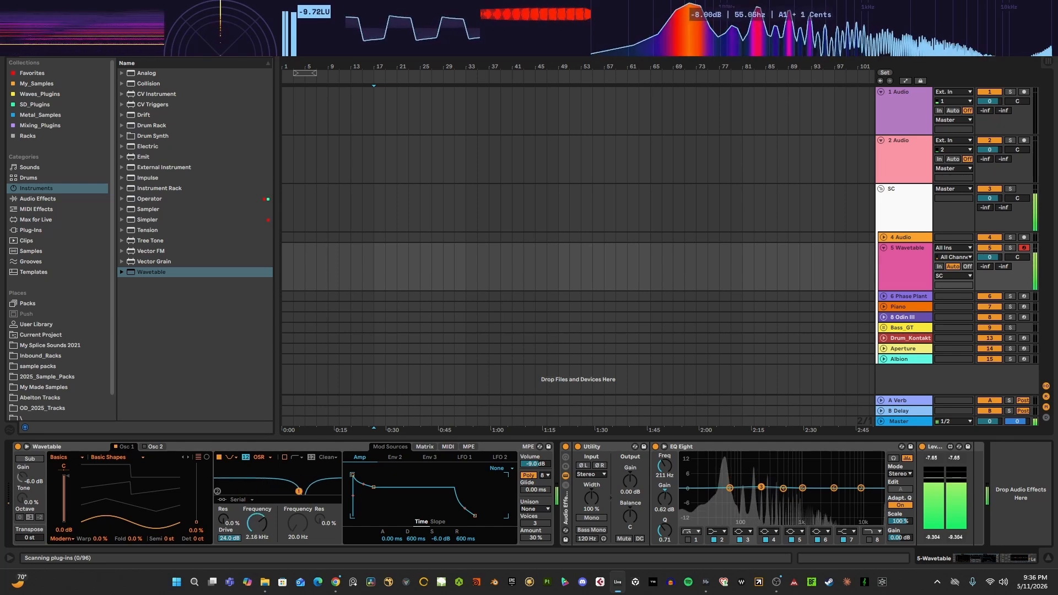
- Switch the first filter to a Clean low-pass with a frequency of about 19.8 kHz and 52% resonance
click(237, 457)
click(233, 466)
drag(272, 490, 332, 473)
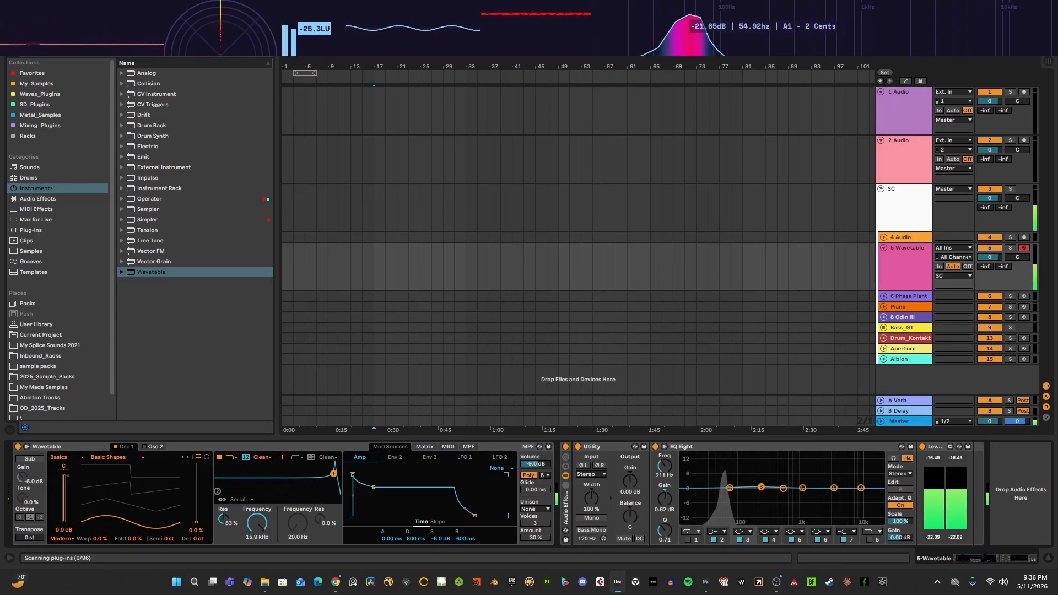
- Drive the low-pass filter with the OSR circuit at 24 dB, and adjust it to about 16.4 kHz with 70% resonance
click(258, 457)
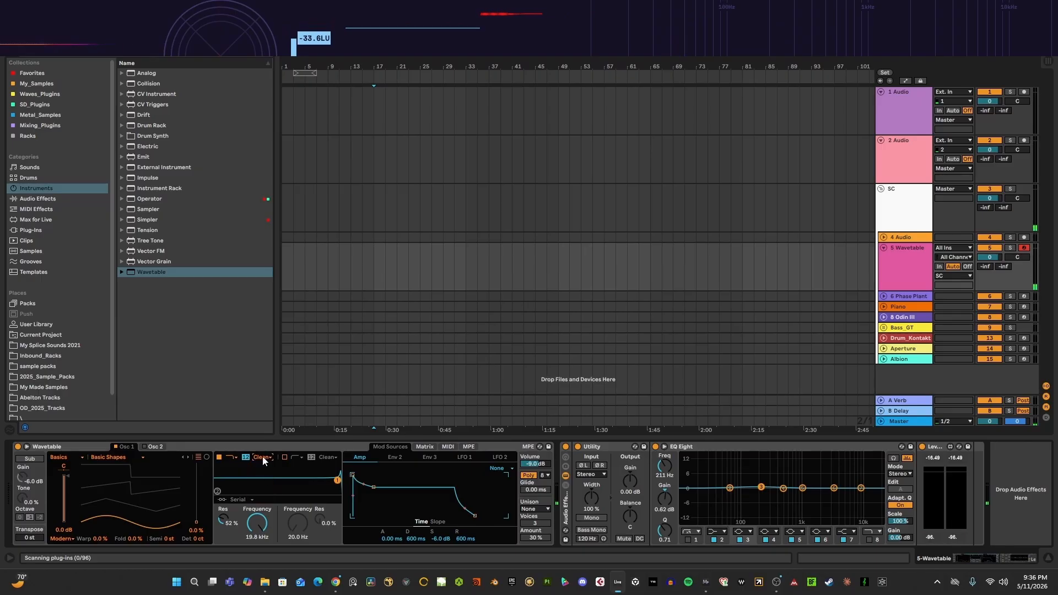
click(262, 477)
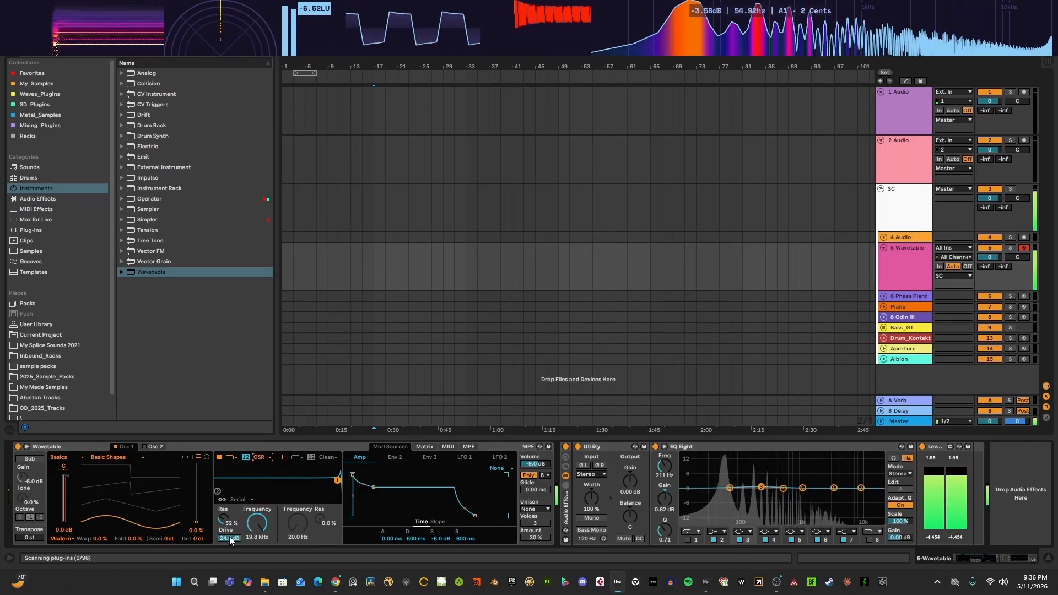
mouse_move(338, 479)
mouse_down()
mouse_move(240, 483)
mouse_move(334, 476)
mouse_up()
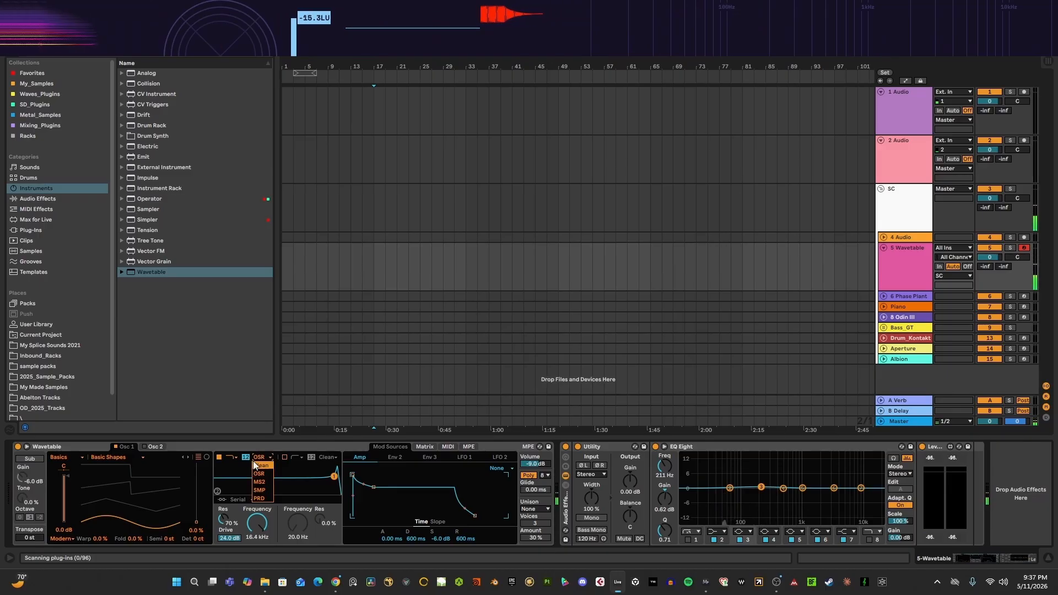
- Change the first filter back to a notch, and set it to about 538 Hz with 0% resonance
click(232, 458)
click(230, 490)
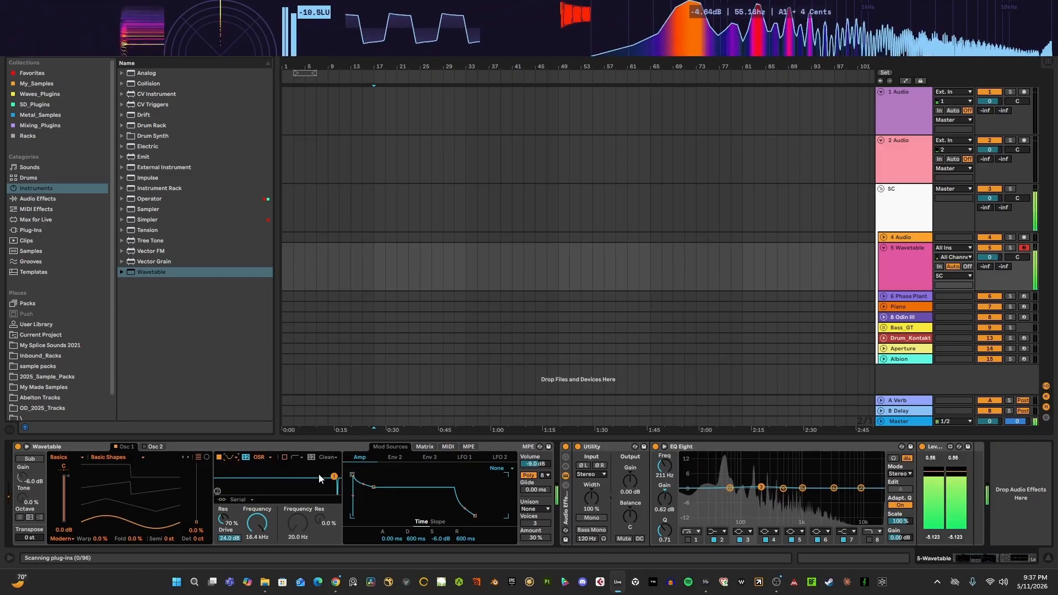
drag(334, 476, 275, 490)
click(285, 457)
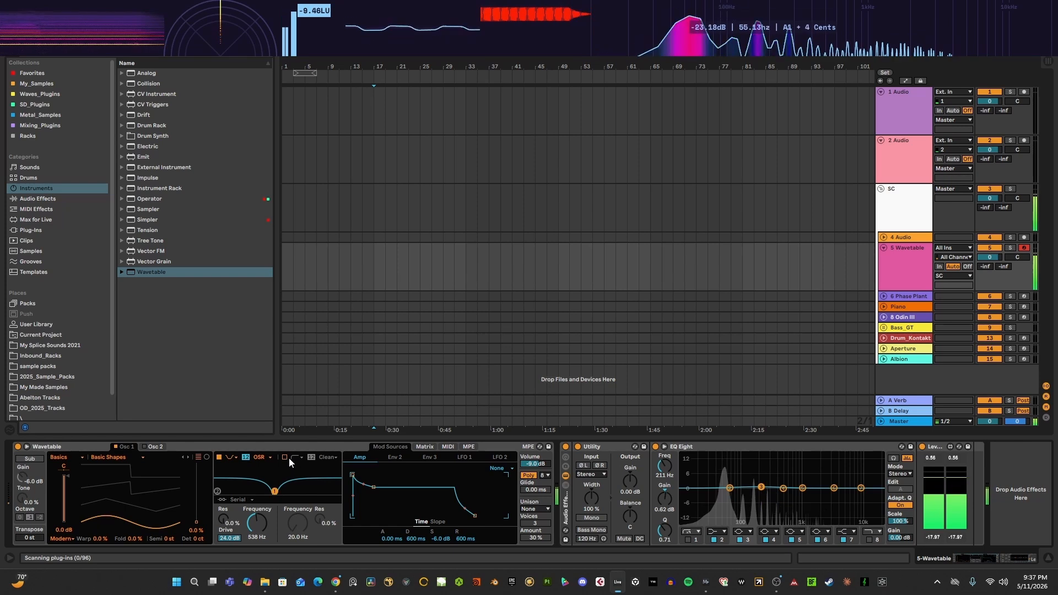
- Try the second filter as a low-pass with its frequency raised to 20.5 kHz, and switch that filter off
drag(298, 523, 294, 483)
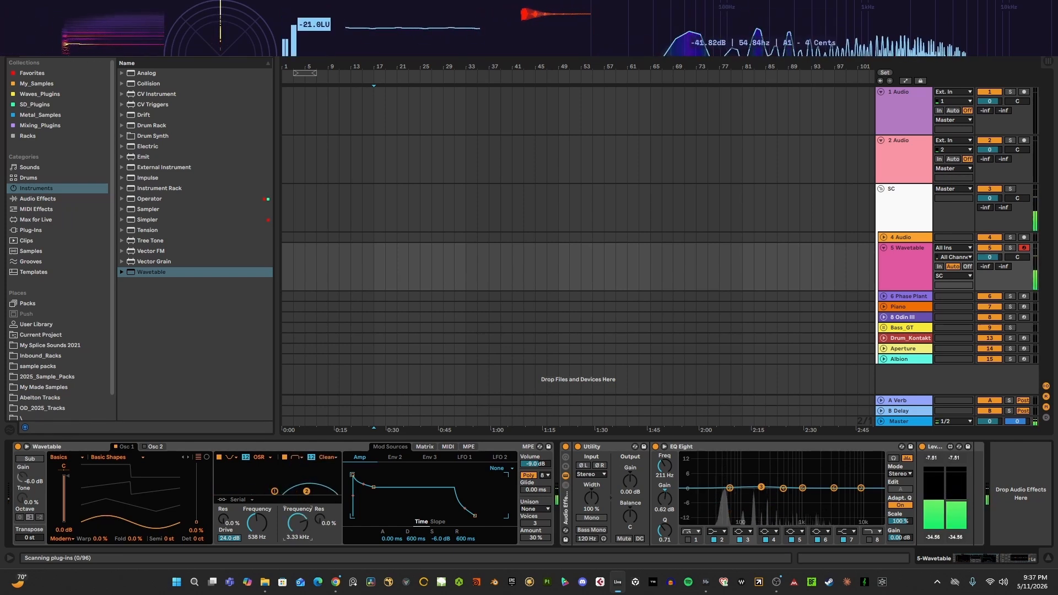
click(295, 457)
click(299, 465)
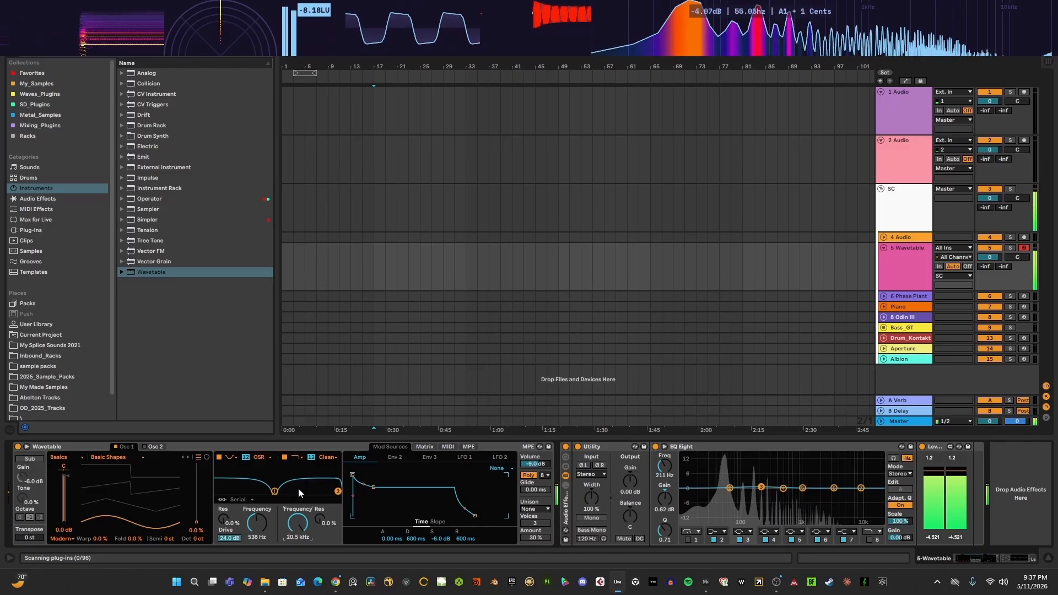
click(284, 457)
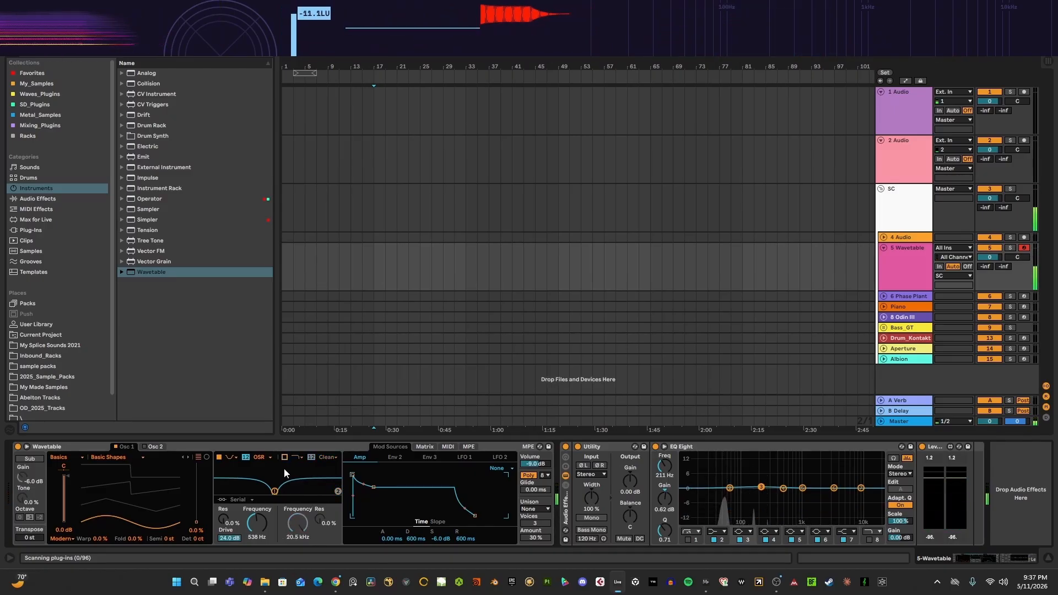
- Show the SD_Plugins collection and move the analyser window up to uncover the browser search and transport controls
click(39, 104)
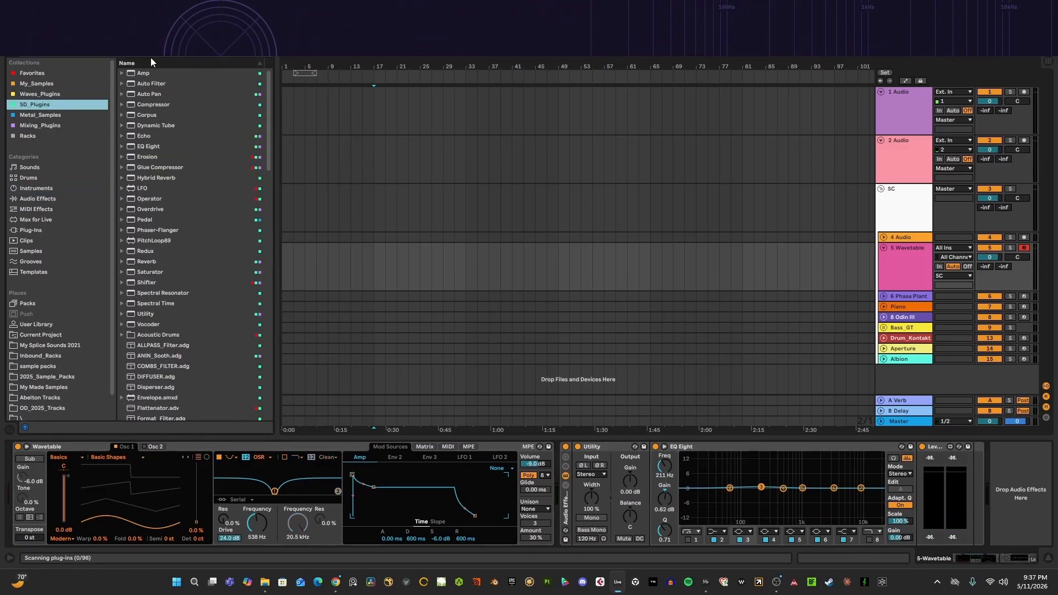
drag(151, 58, 153, 21)
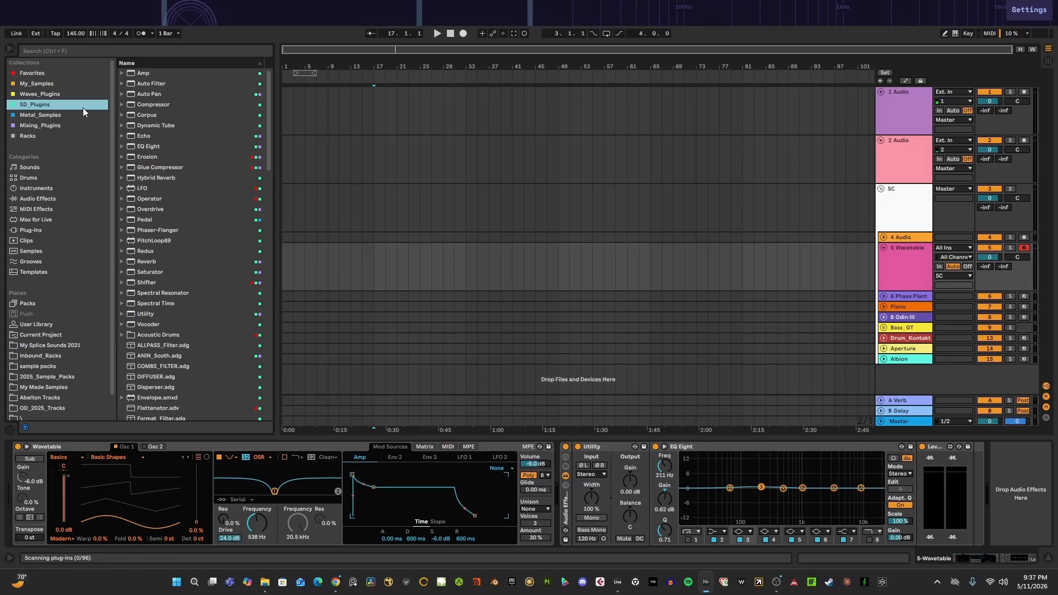
- Look through the Favorites, My_Samples, Waves_Plugins and SD_Plugins collections for effects to process the bass
click(25, 72)
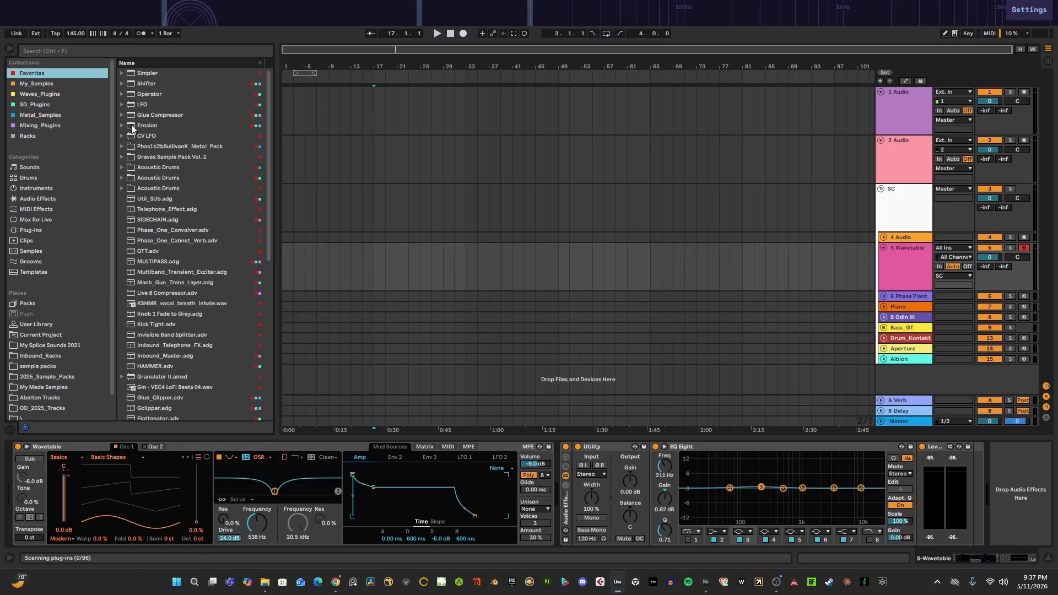
click(34, 84)
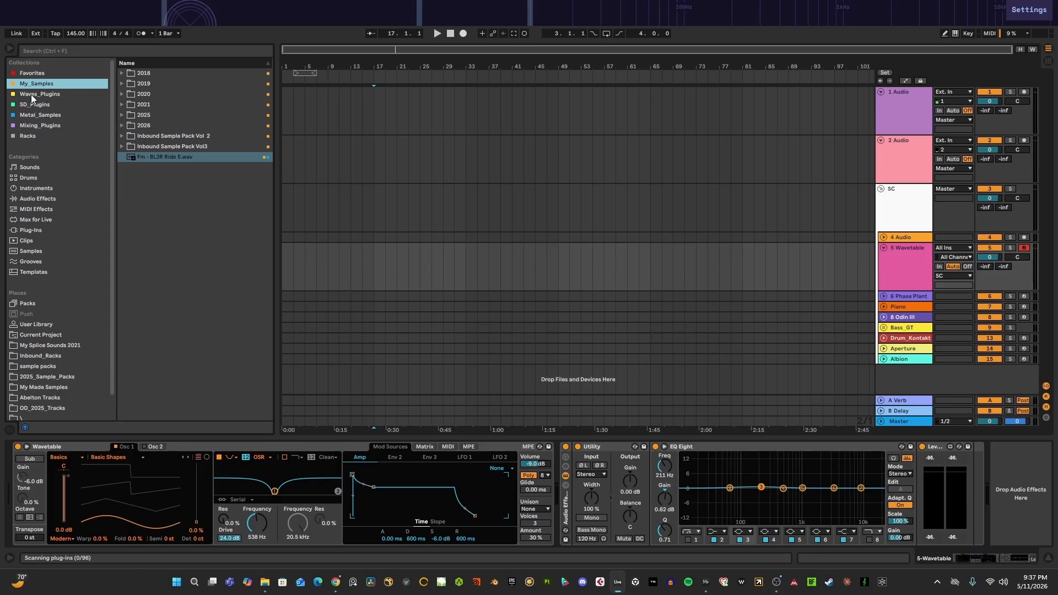
click(31, 97)
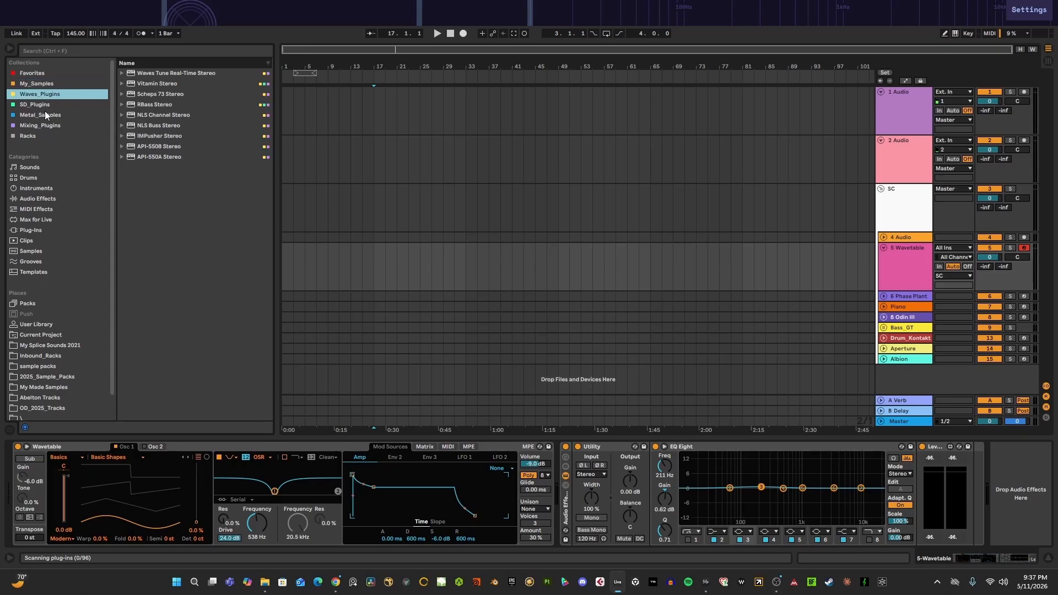
click(36, 106)
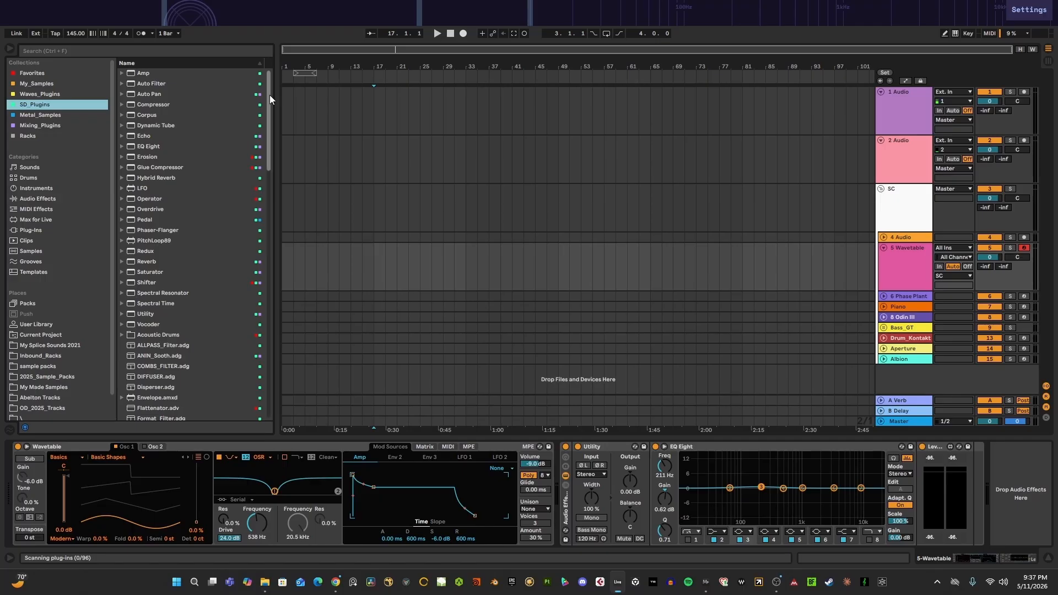
drag(266, 91, 266, 302)
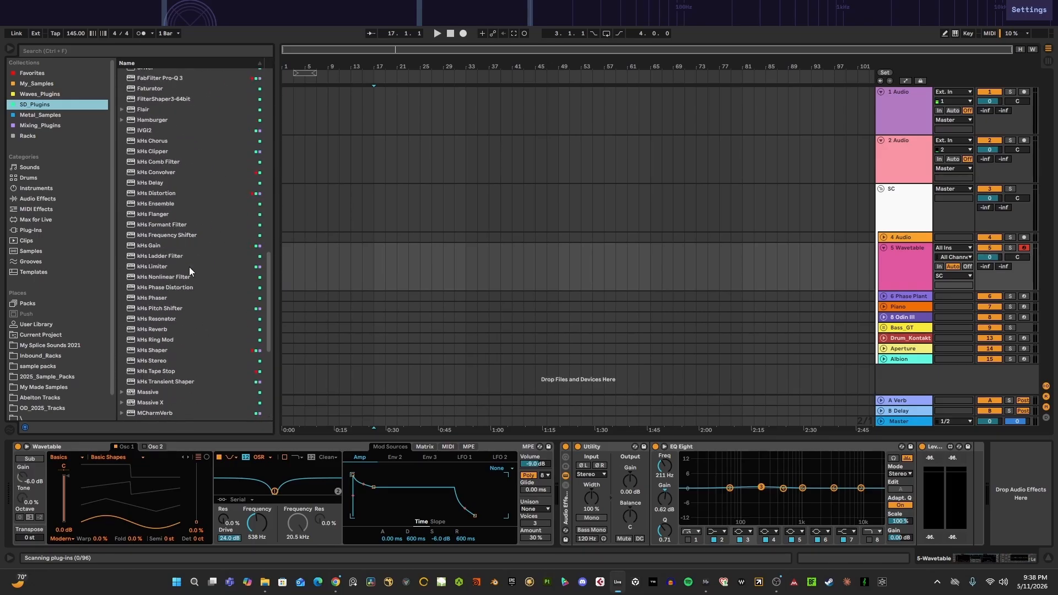
click(489, 450)
drag(269, 282, 269, 109)
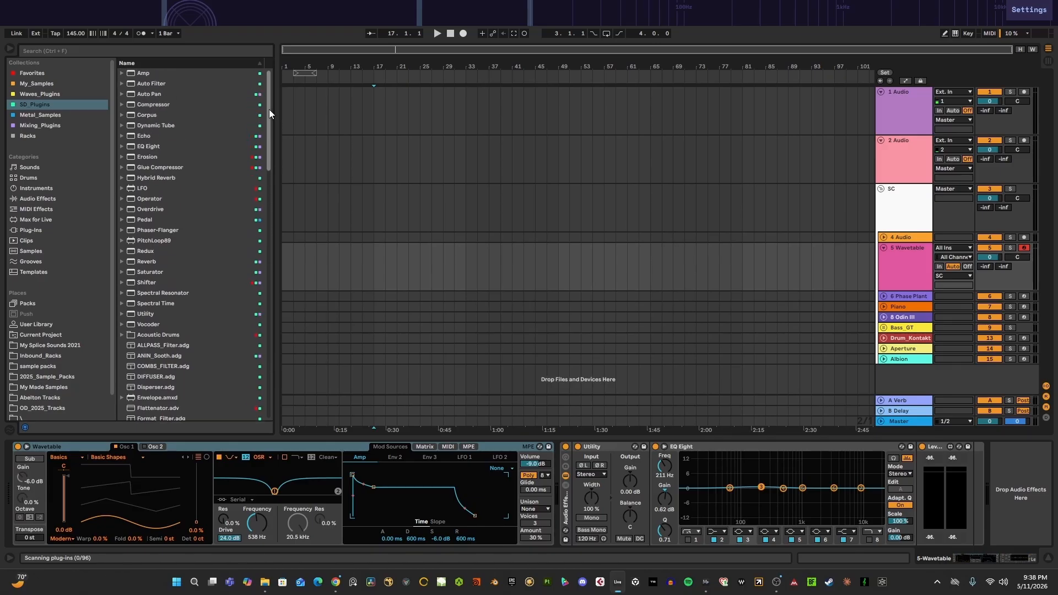
click(340, 449)
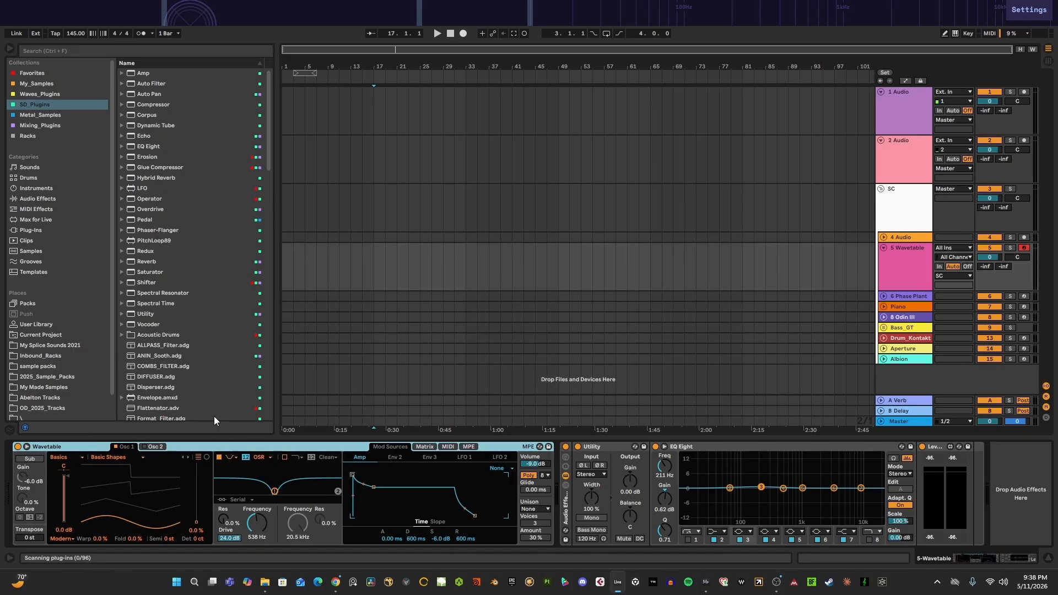
scroll(152, 311, down, 2)
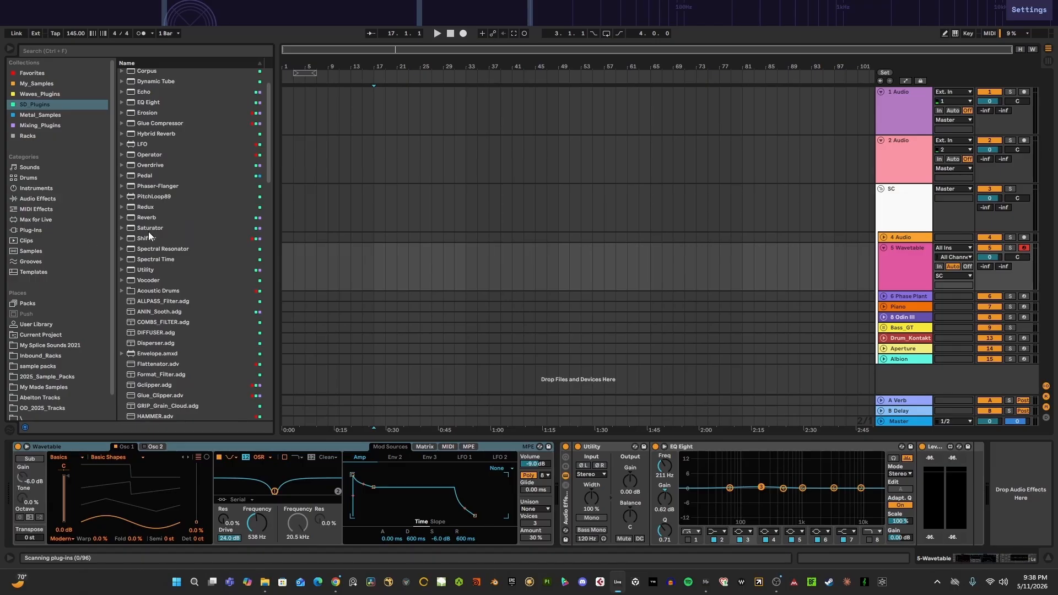
scroll(157, 278, down, 2)
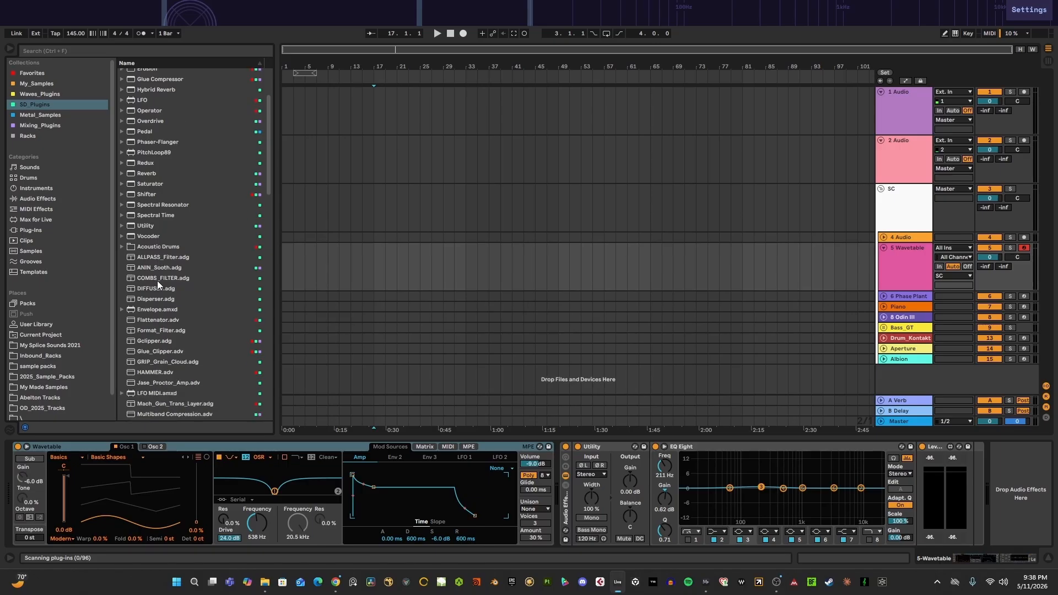
- Try a Vocoder after Utility with its formant raised to 31.0, compare it bypassed, and delete it
click(148, 235)
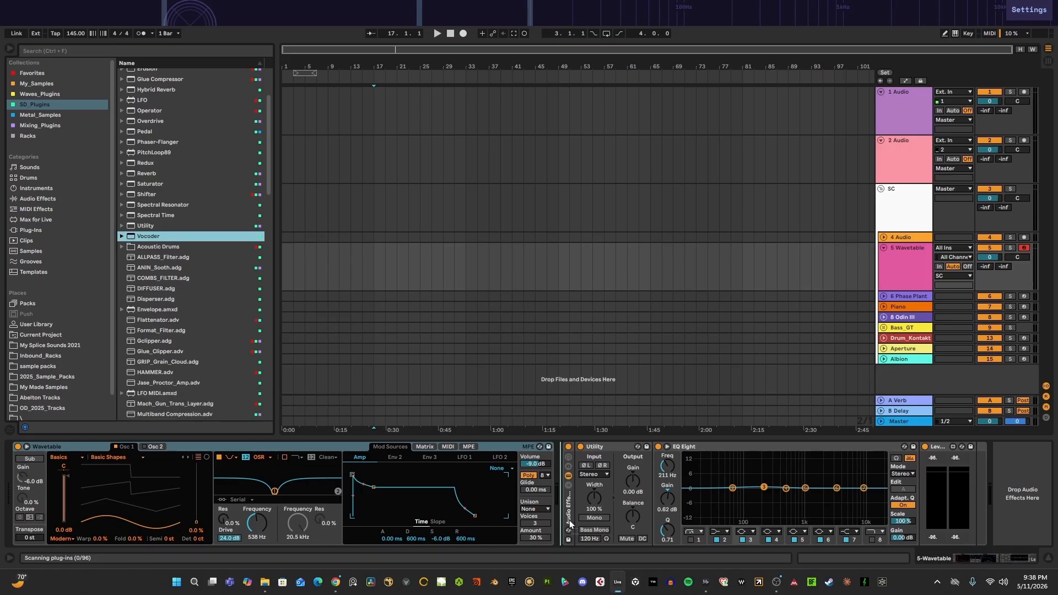
drag(656, 490, 658, 485)
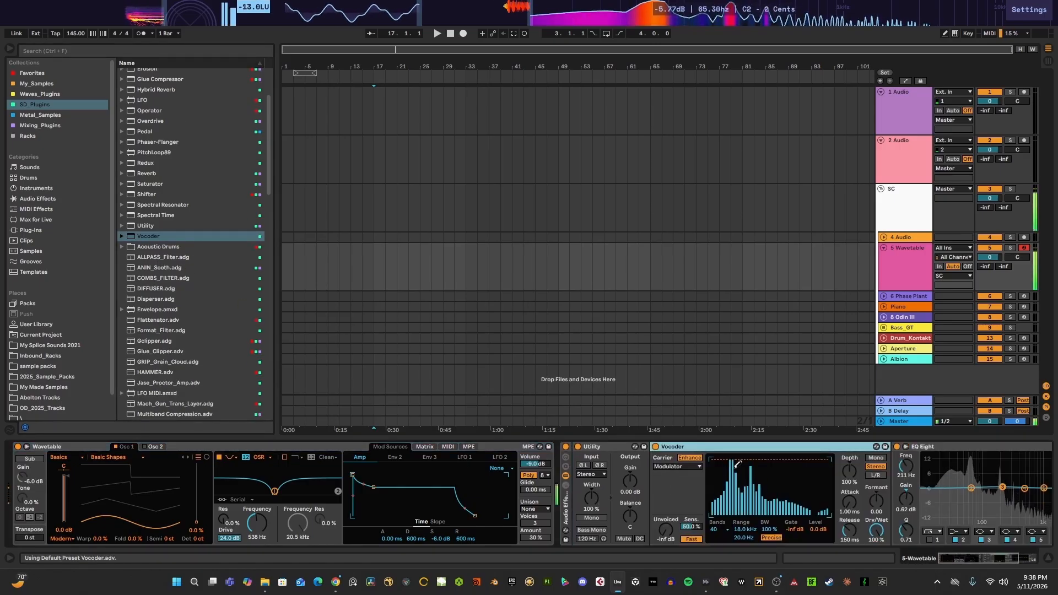
drag(876, 501, 876, 458)
drag(960, 564, 977, 564)
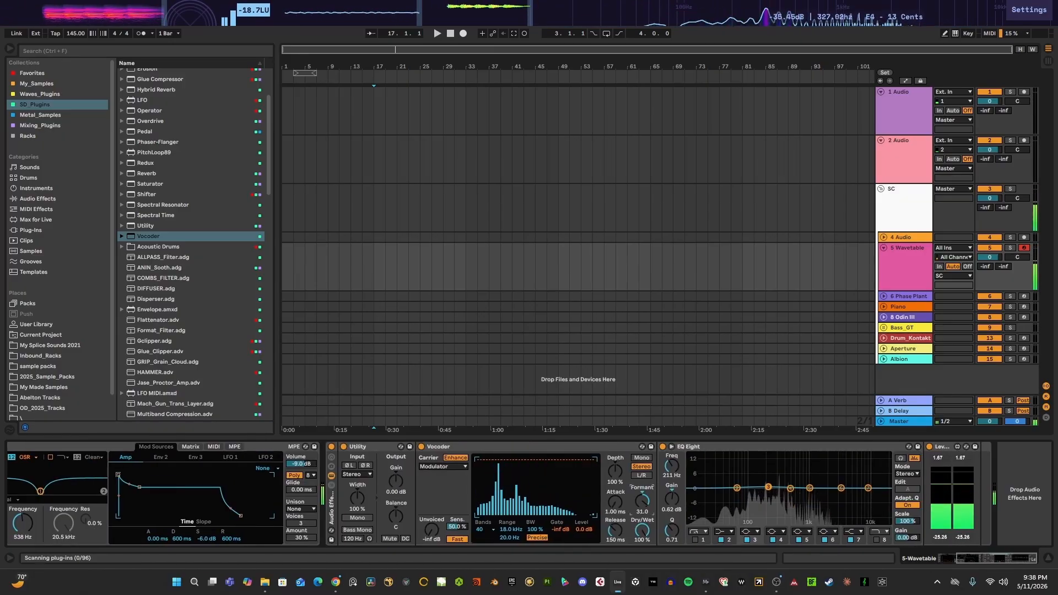
click(421, 447)
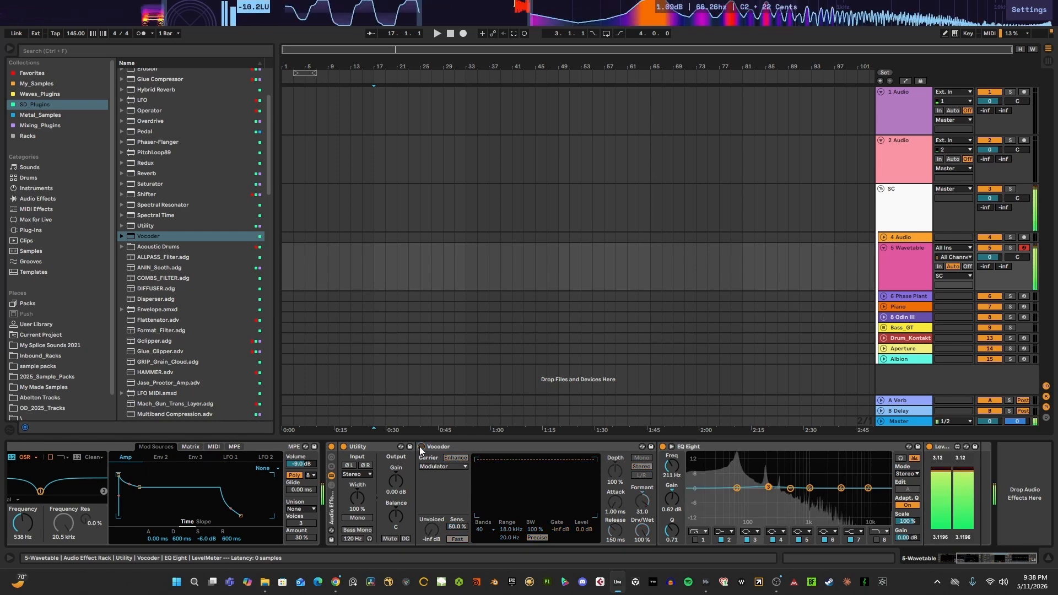
click(436, 446)
key(Delete)
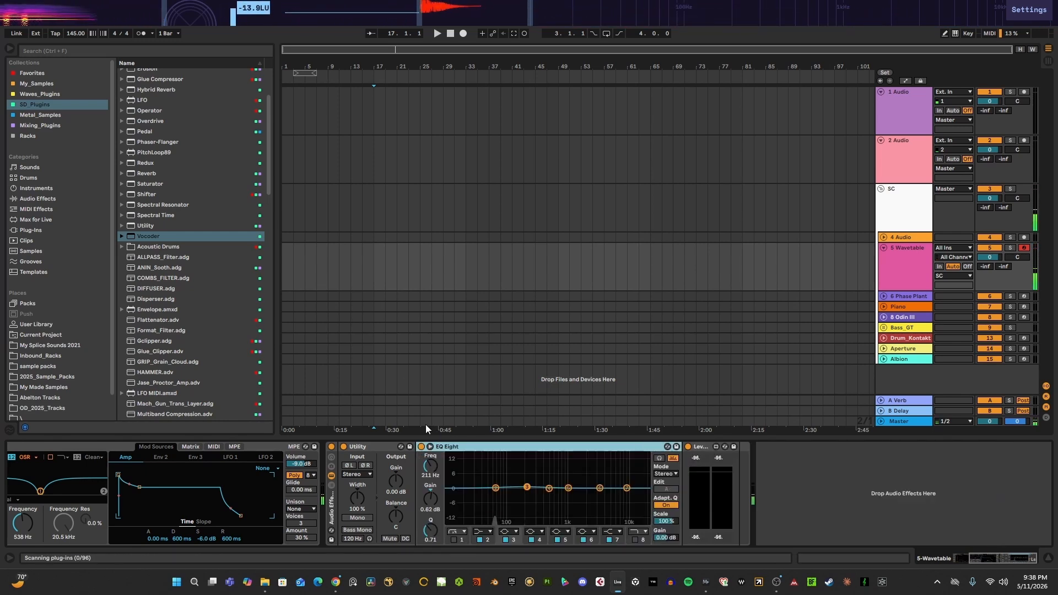
- Find Saturator in the SD_Plugins collection and insert it before Utility with 36 dB of drive
click(152, 47)
text(sA)
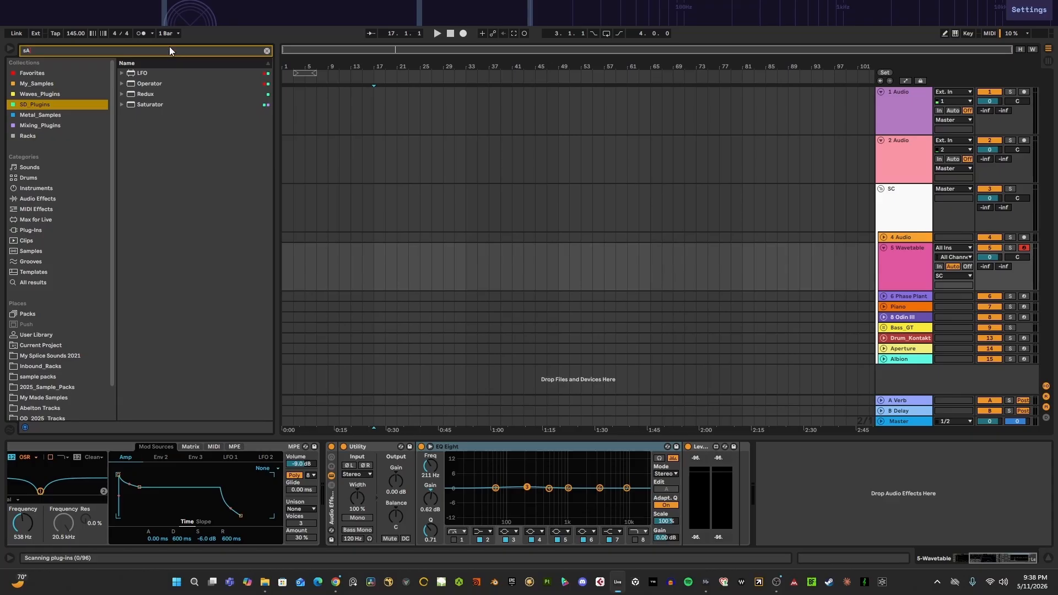
drag(144, 103, 348, 501)
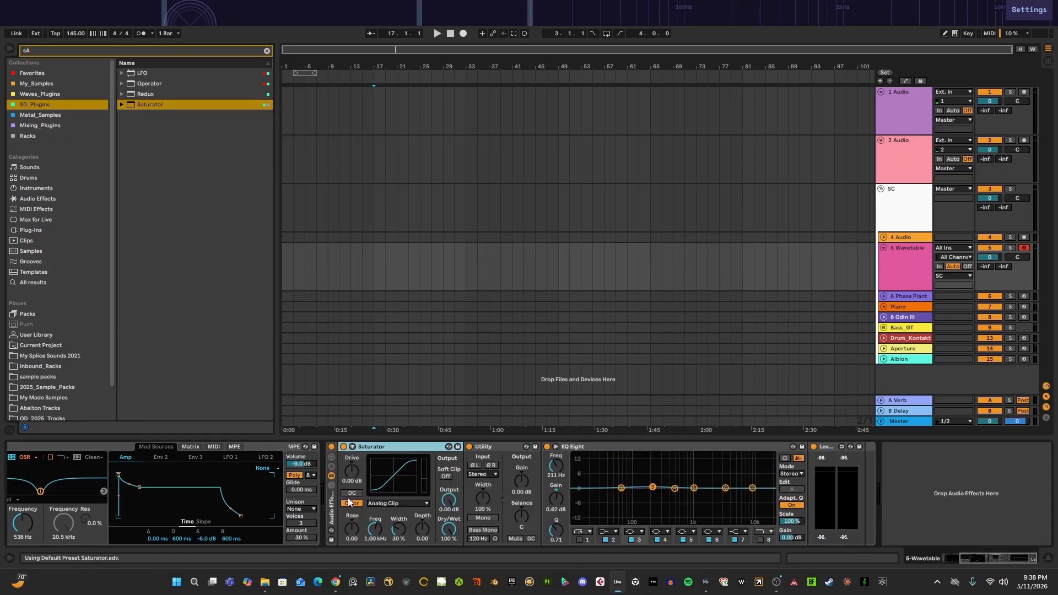
key(Tab)
key(Tab)
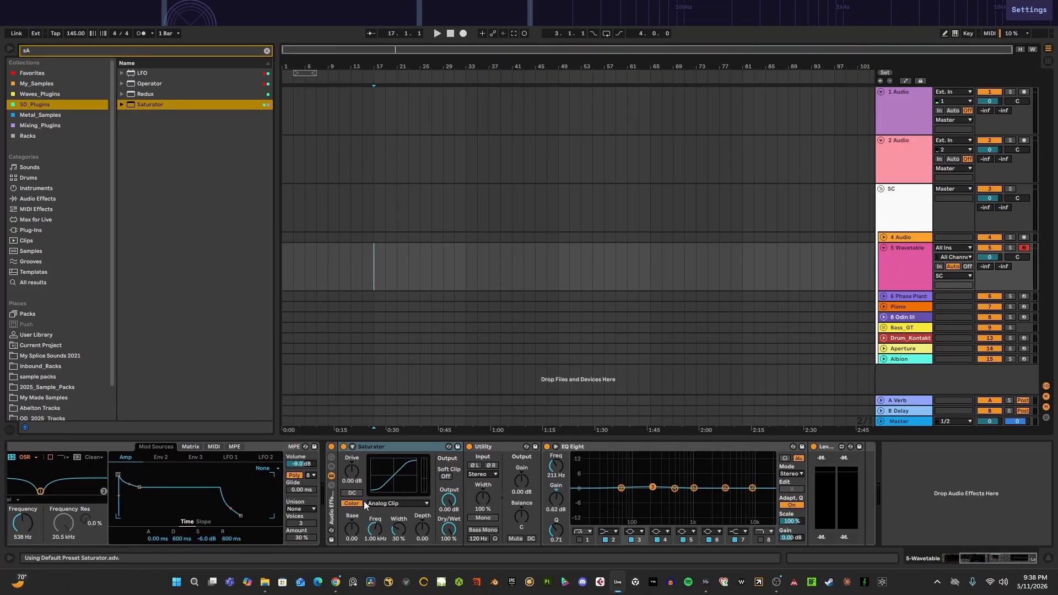
drag(353, 472, 353, 404)
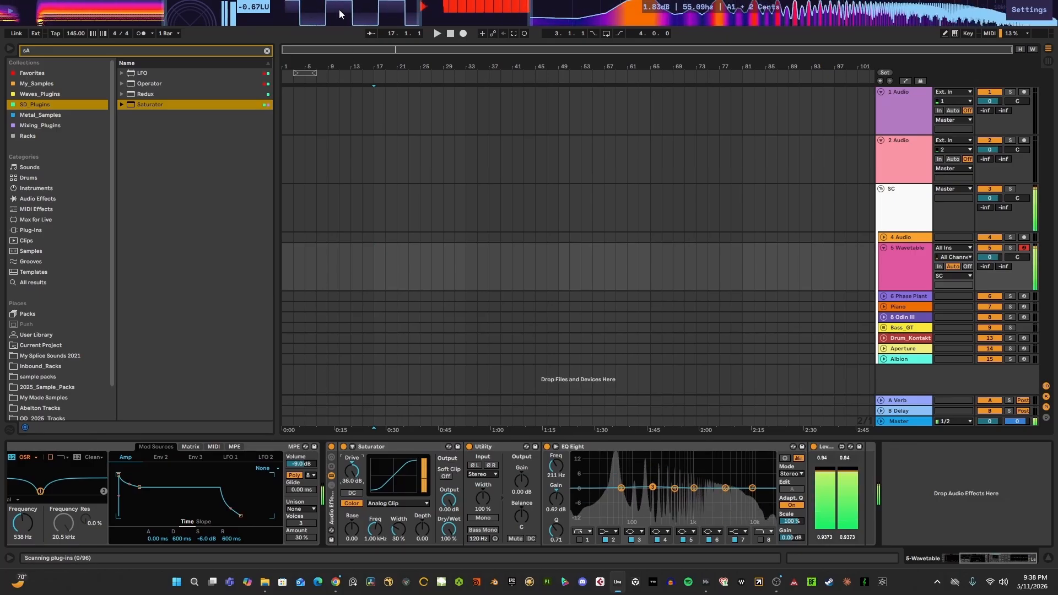
drag(353, 471, 353, 475)
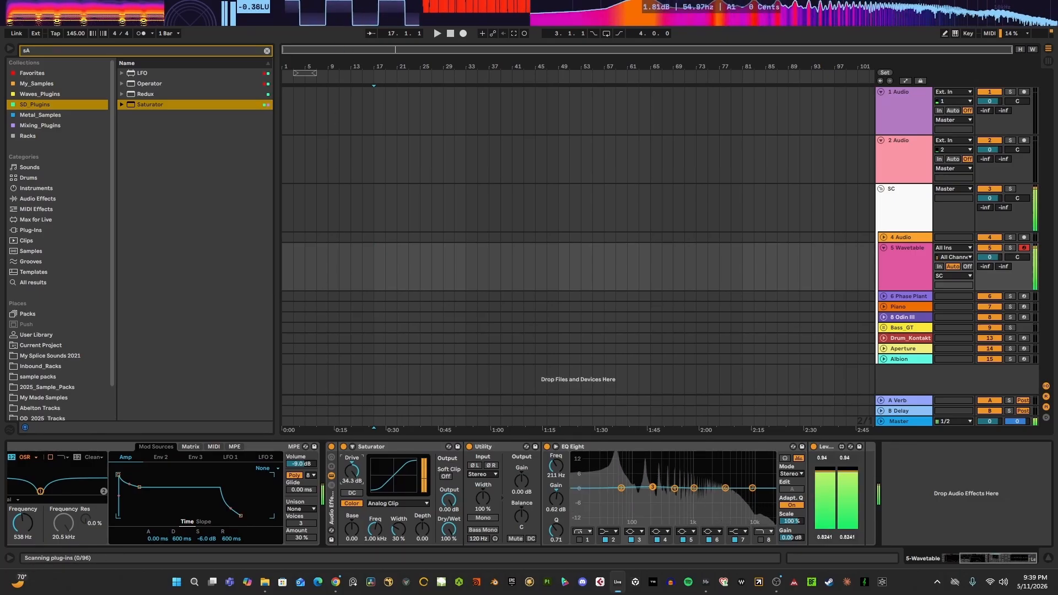
- Try the OTT_x64 plug-in ahead of the Saturator, and replace it with Multiband Dynamics' OTT preset from the audio effects
click(267, 50)
scroll(164, 183, up, 2)
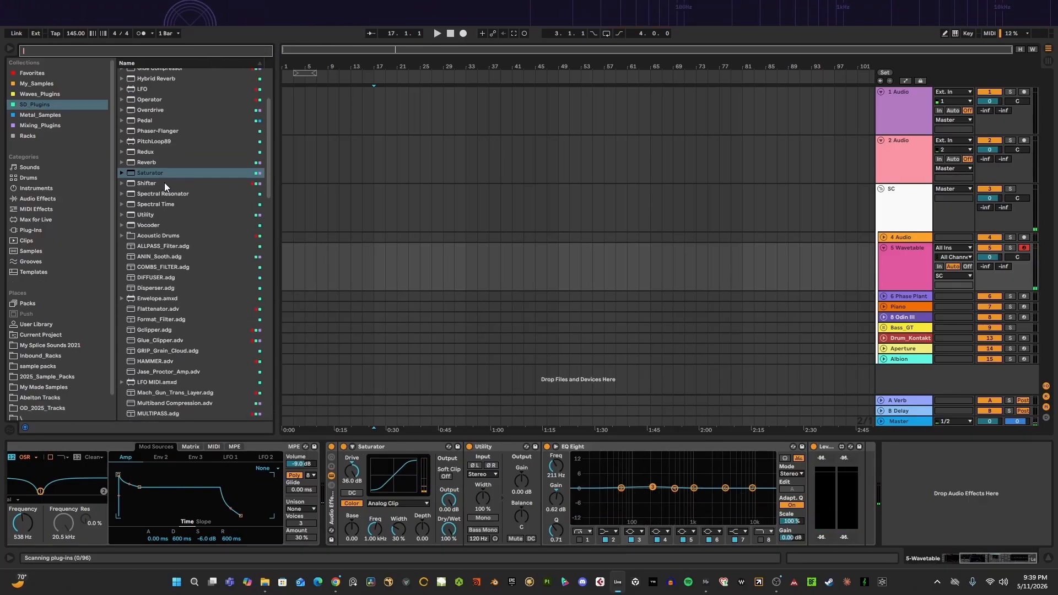
scroll(160, 180, down, 2)
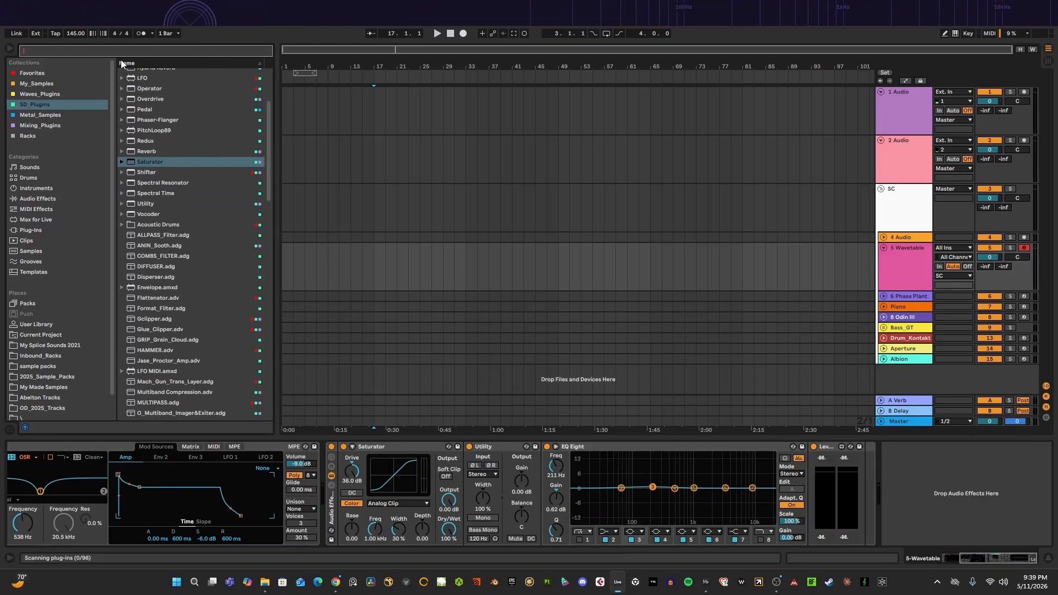
text(Ott)
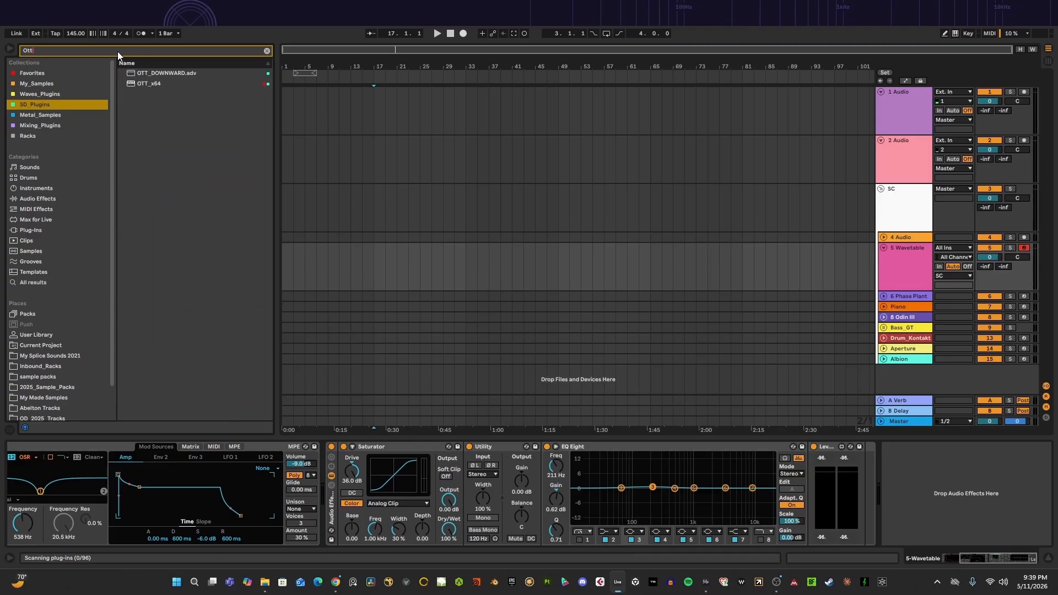
drag(147, 83, 361, 447)
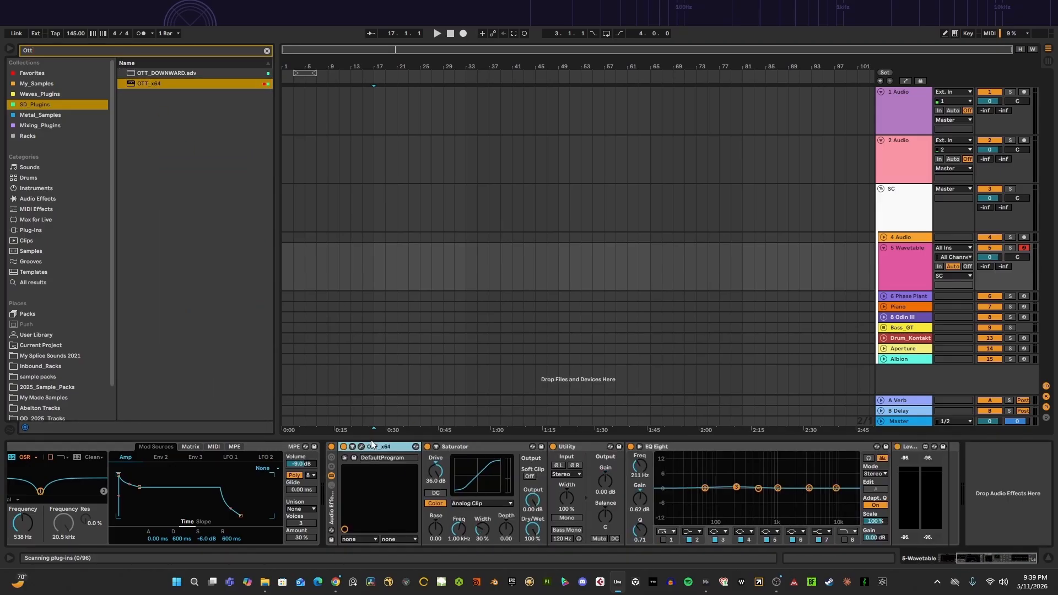
key(Delete)
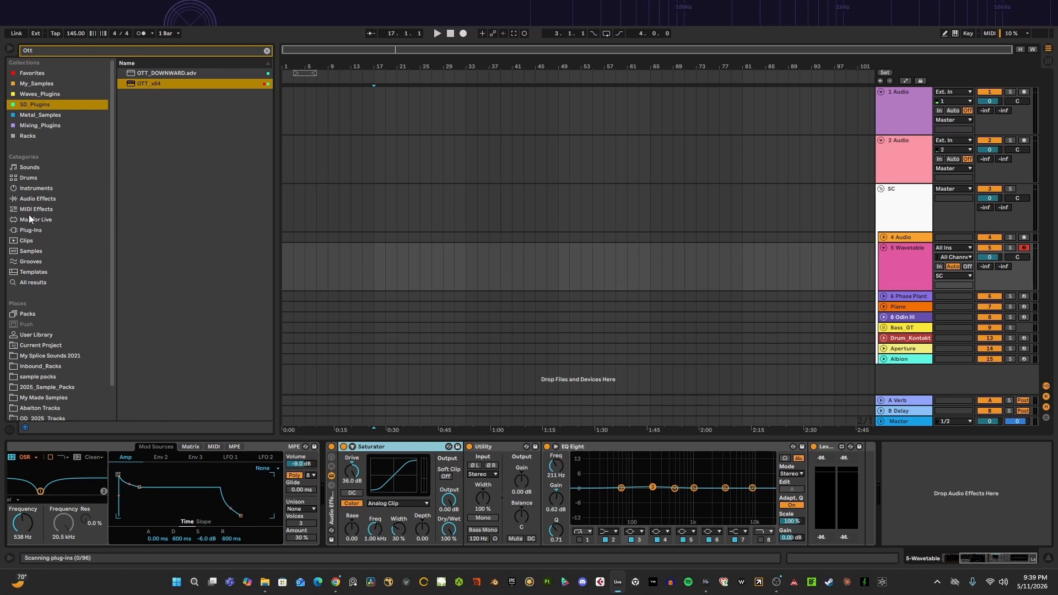
click(33, 198)
click(126, 83)
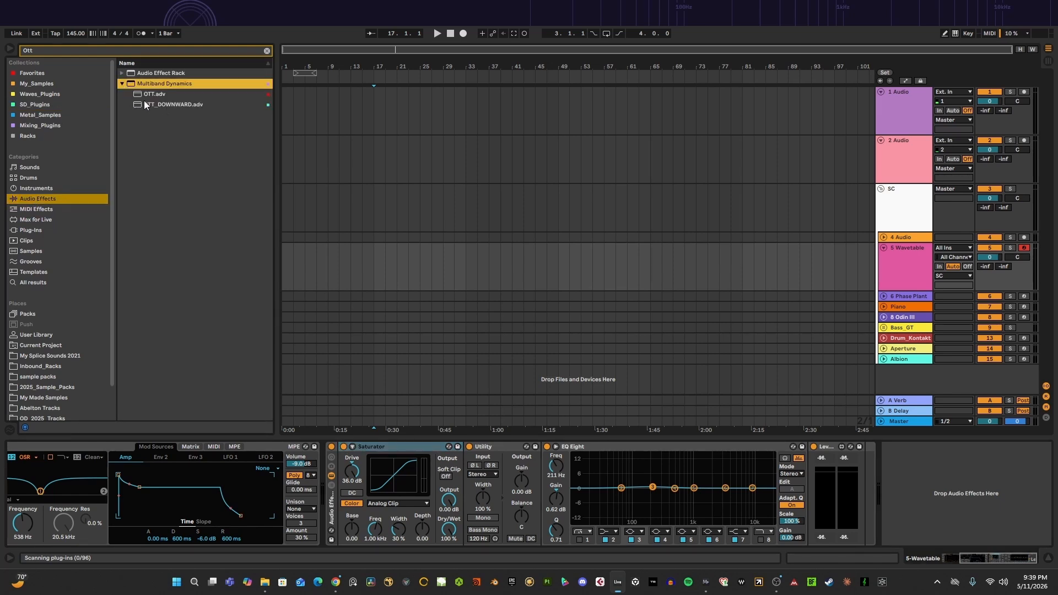
drag(148, 94, 344, 488)
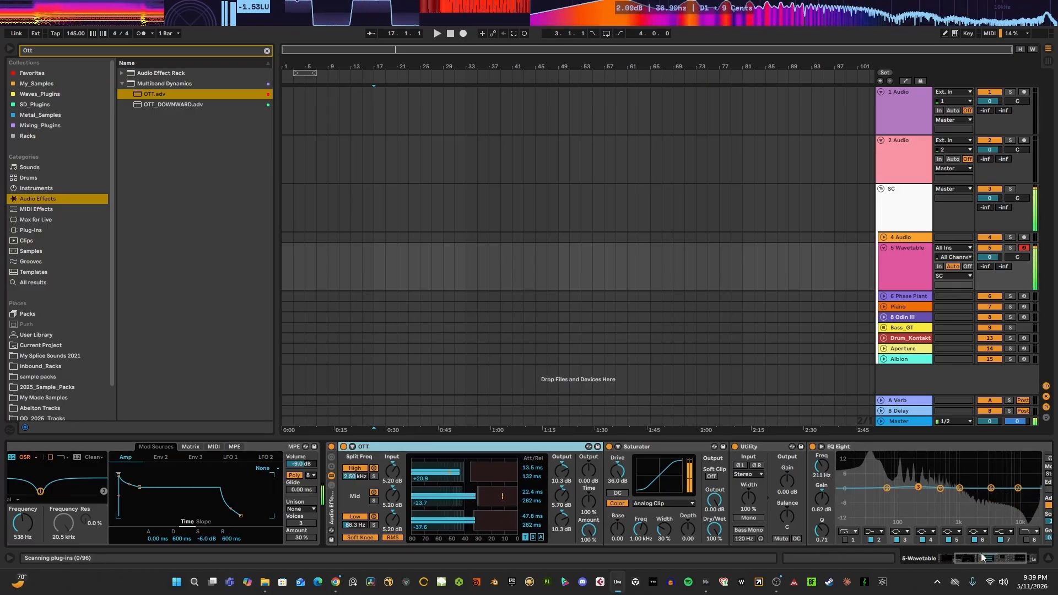
- Set the OTT device's overall output to 9.00 dB and its amount to 40%
scroll(719, 540, left, 5)
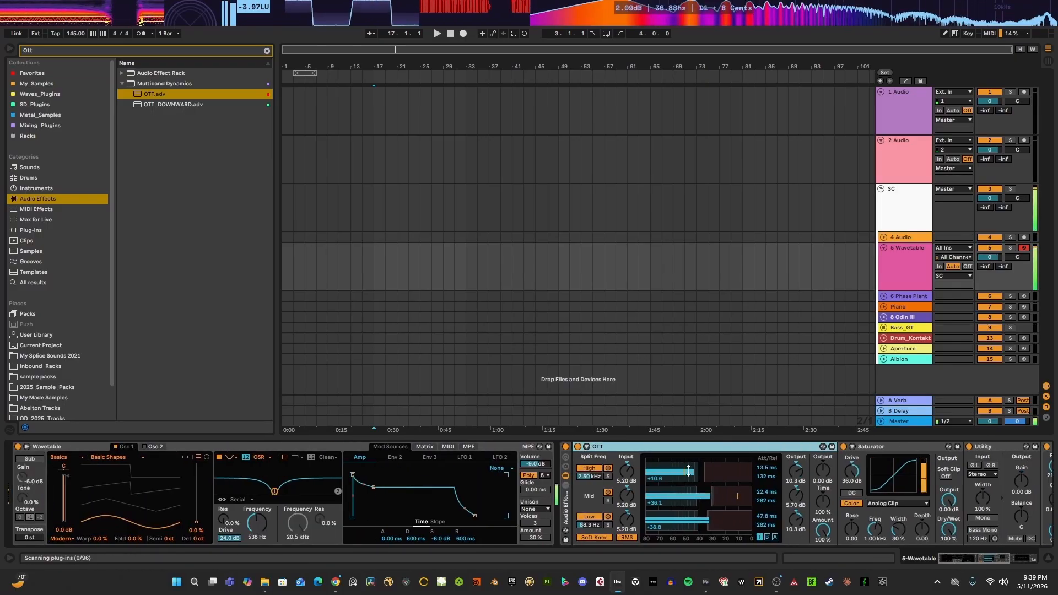
drag(819, 480, 818, 457)
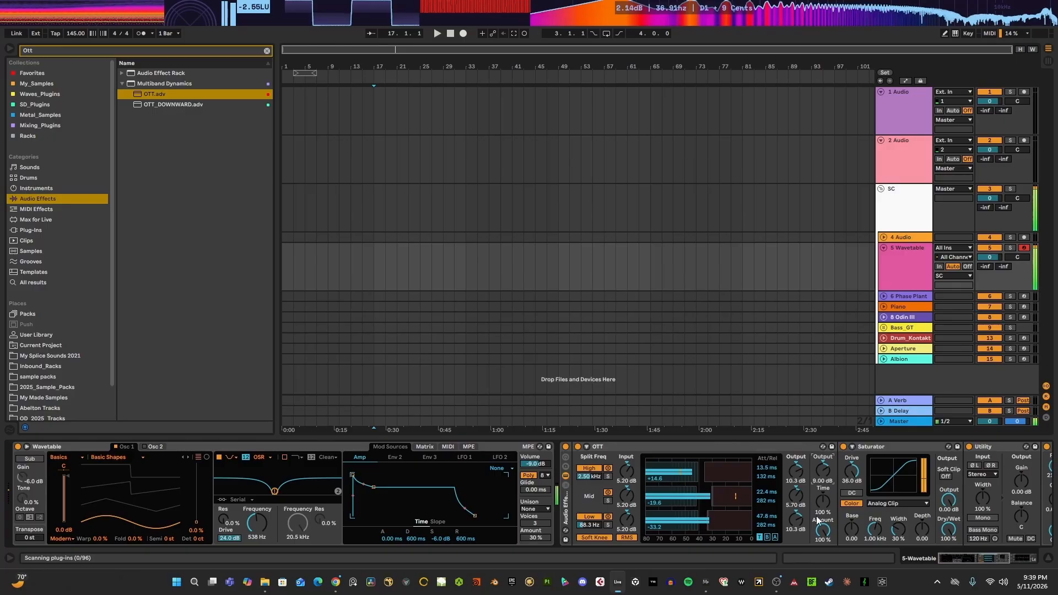
drag(817, 519, 818, 546)
mouse_move(963, 557)
mouse_down()
mouse_move(990, 562)
mouse_move(957, 558)
mouse_up()
- Find Shifter in the audio effects, insert it before OTT, and set its fine shift to -1.80 Hz and dry/wet to 63%
click(267, 51)
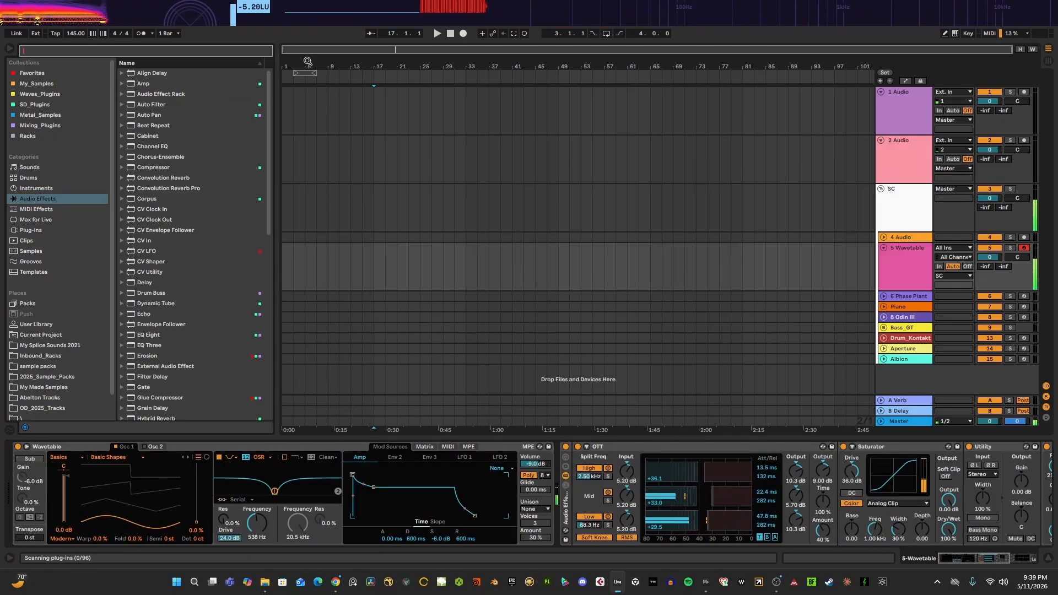
text(shi)
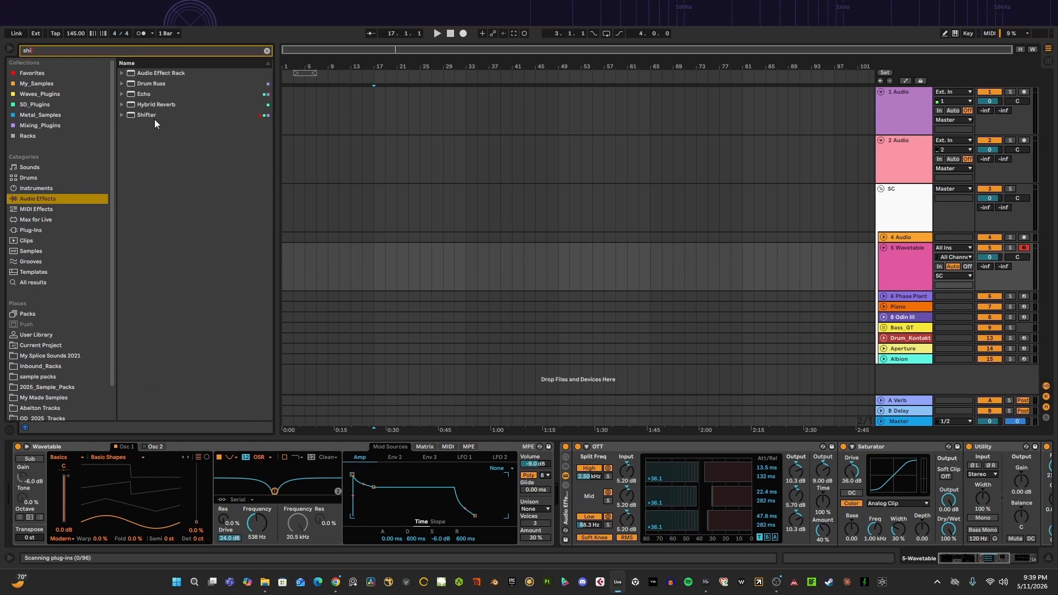
drag(155, 118, 580, 458)
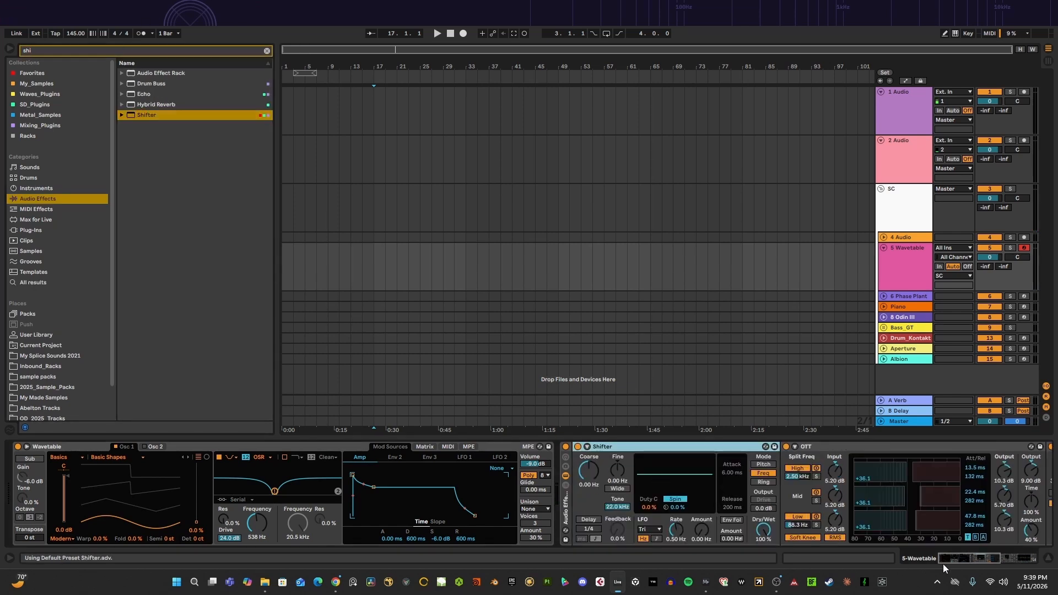
drag(943, 563, 828, 515)
drag(959, 556, 945, 556)
drag(617, 470, 617, 510)
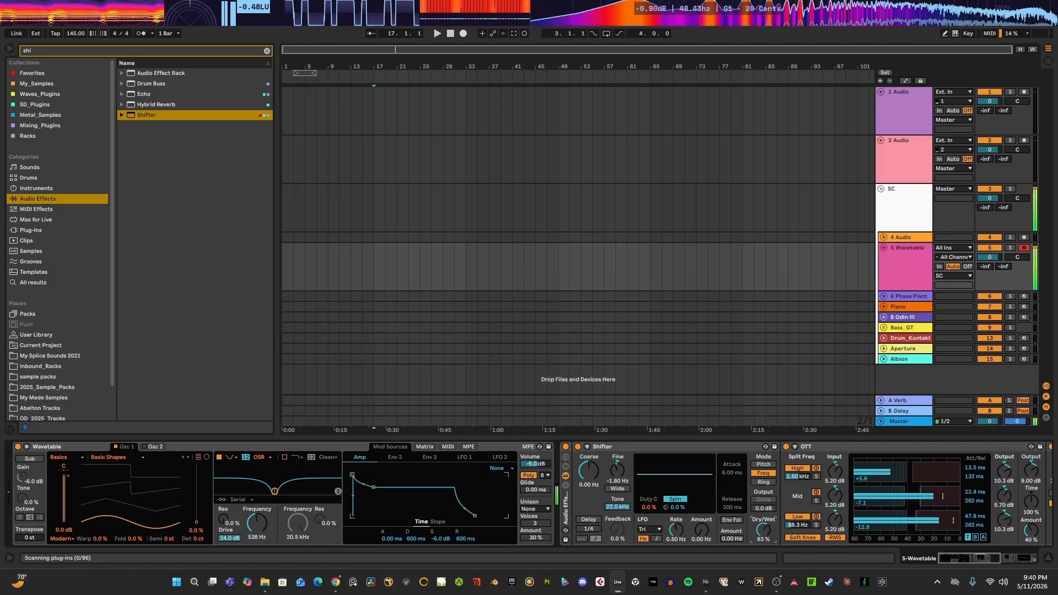
- Copy the EQ Eight from the end of the chain to between Shifter and OTT
drag(956, 559, 979, 562)
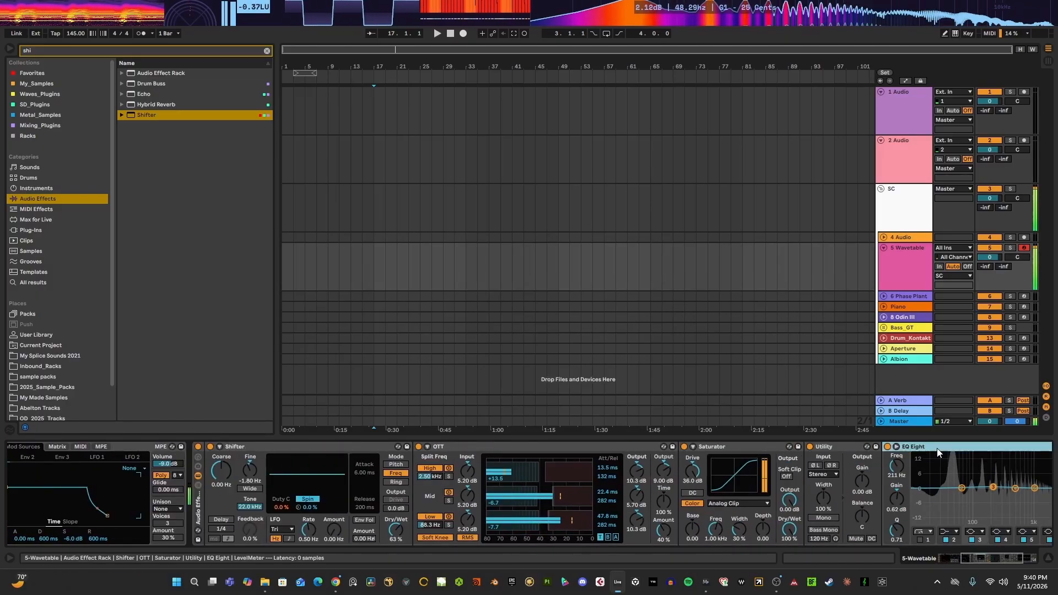
drag(496, 463, 409, 490)
mouse_move(972, 559)
mouse_down()
mouse_move(996, 556)
mouse_move(945, 555)
mouse_move(966, 557)
mouse_up()
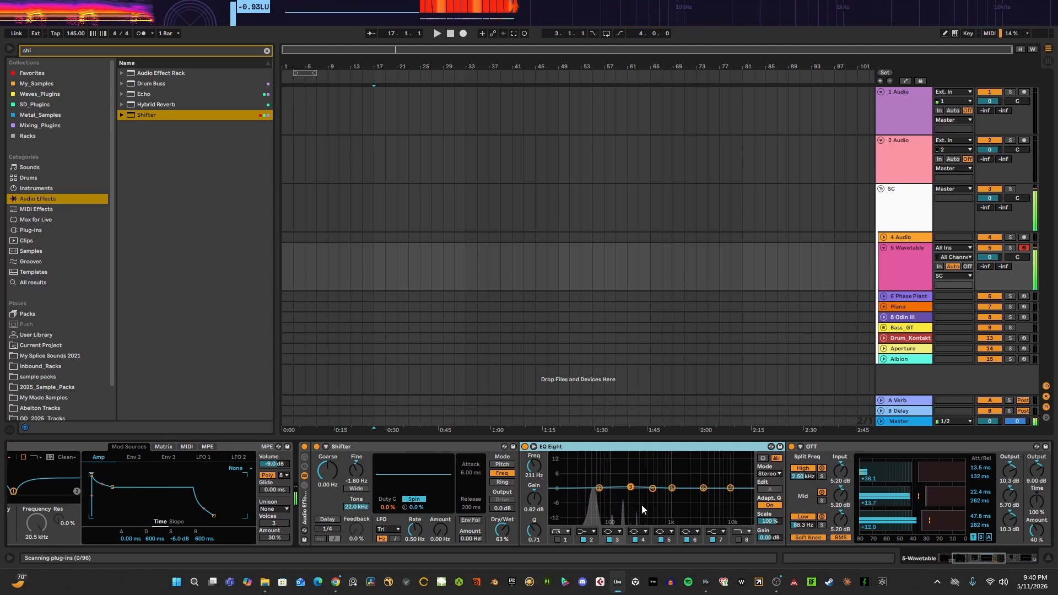
drag(998, 559, 812, 540)
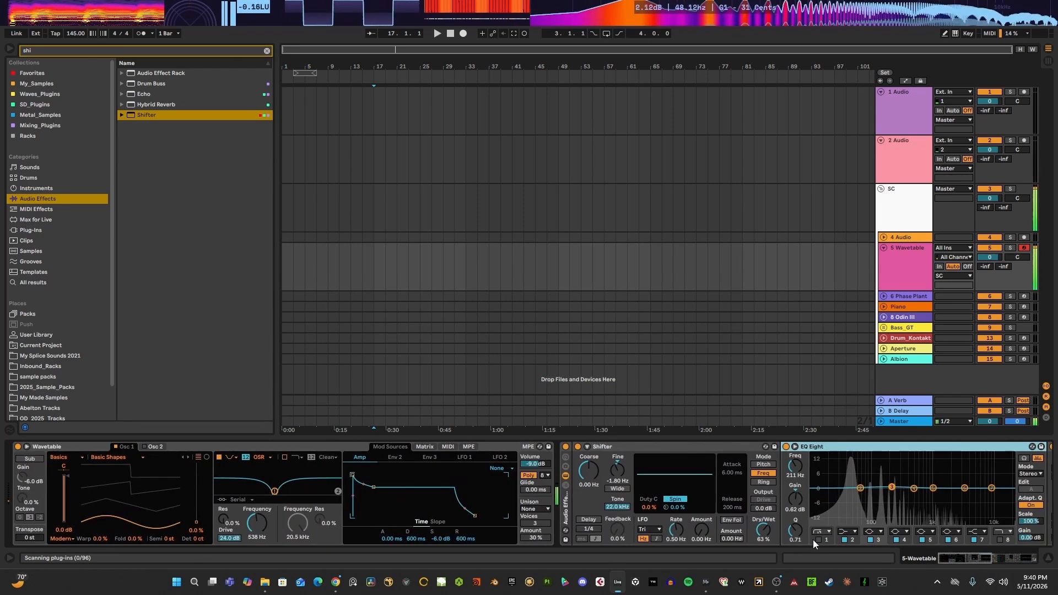
- Boost the new EQ Eight's third band by 15.0 dB at 225 Hz and set Wavetable's filter frequency to 435 Hz
drag(891, 487, 893, 455)
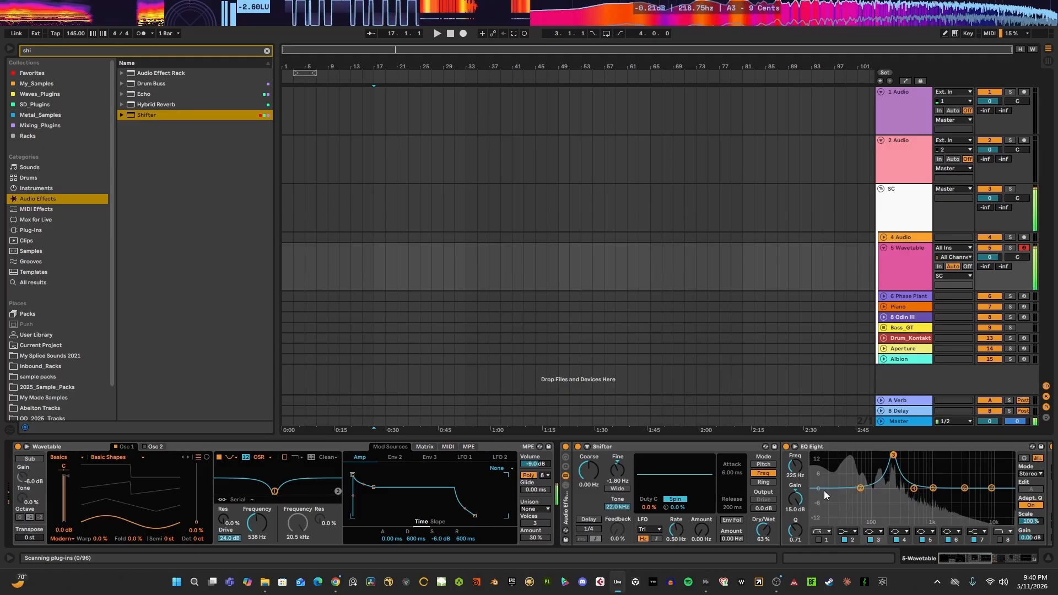
mouse_move(257, 523)
mouse_down()
mouse_move(257, 485)
mouse_move(257, 543)
mouse_move(260, 530)
mouse_up()
drag(957, 559, 961, 560)
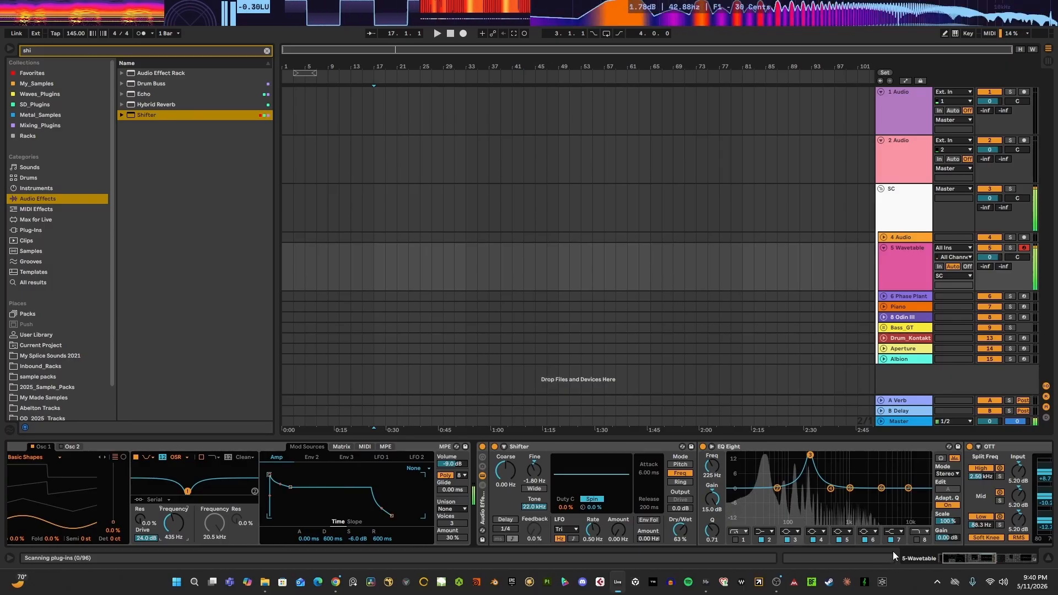
- Find Reverb in the audio effects and insert it between Saturator and Utility
click(967, 560)
click(993, 557)
drag(993, 557, 984, 557)
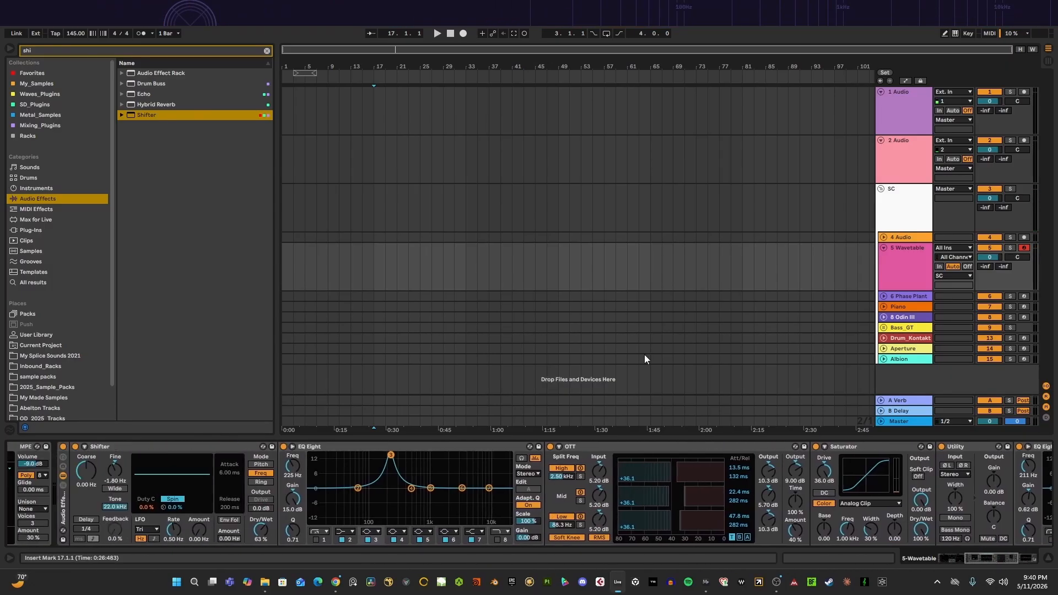
key(BackSpace)
key(BackSpace)
key(BackSpace)
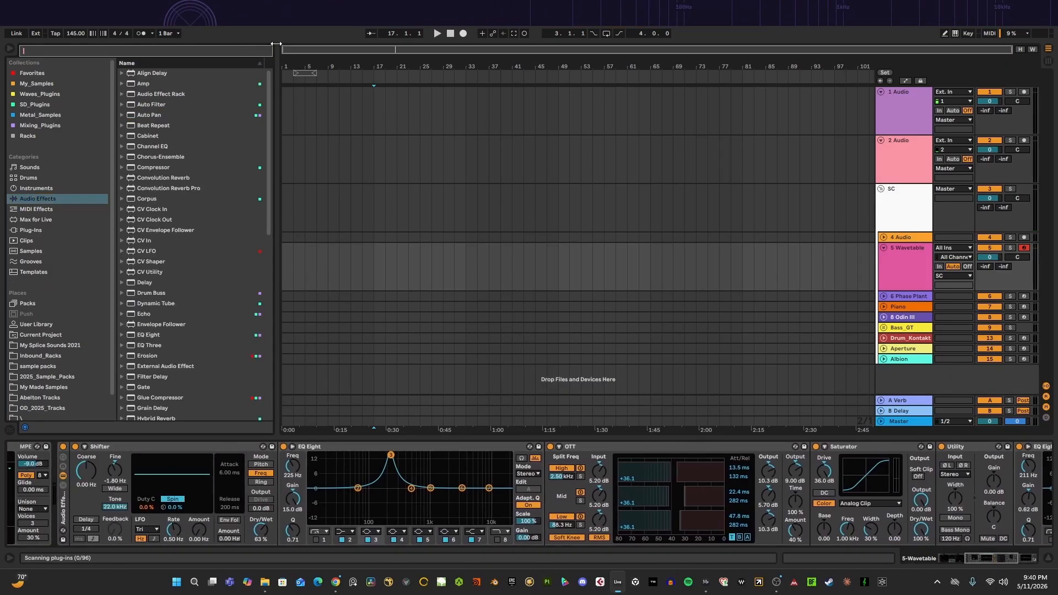
text(rev)
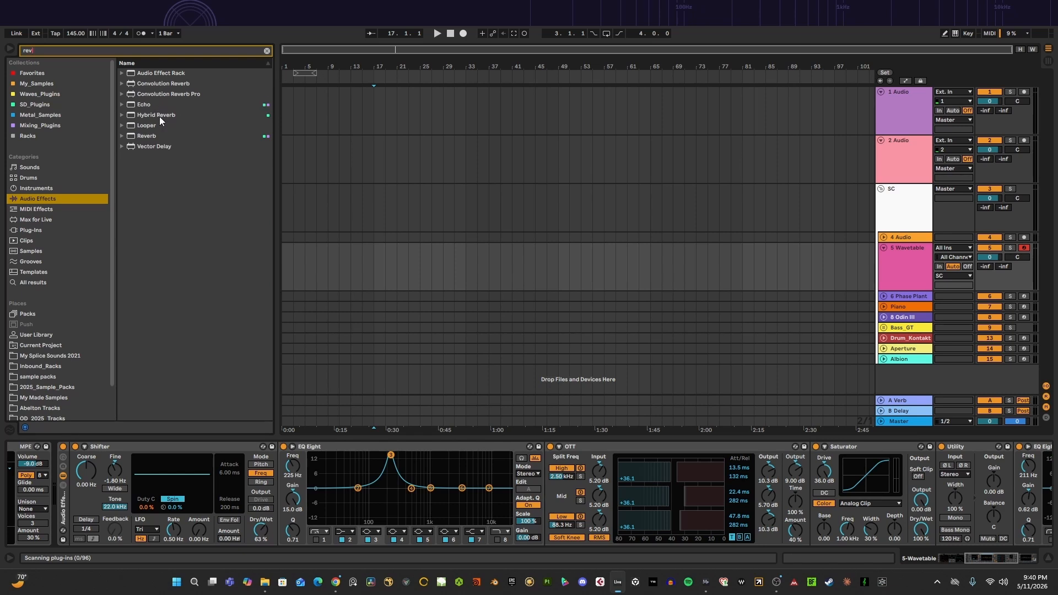
click(148, 136)
drag(825, 502, 926, 498)
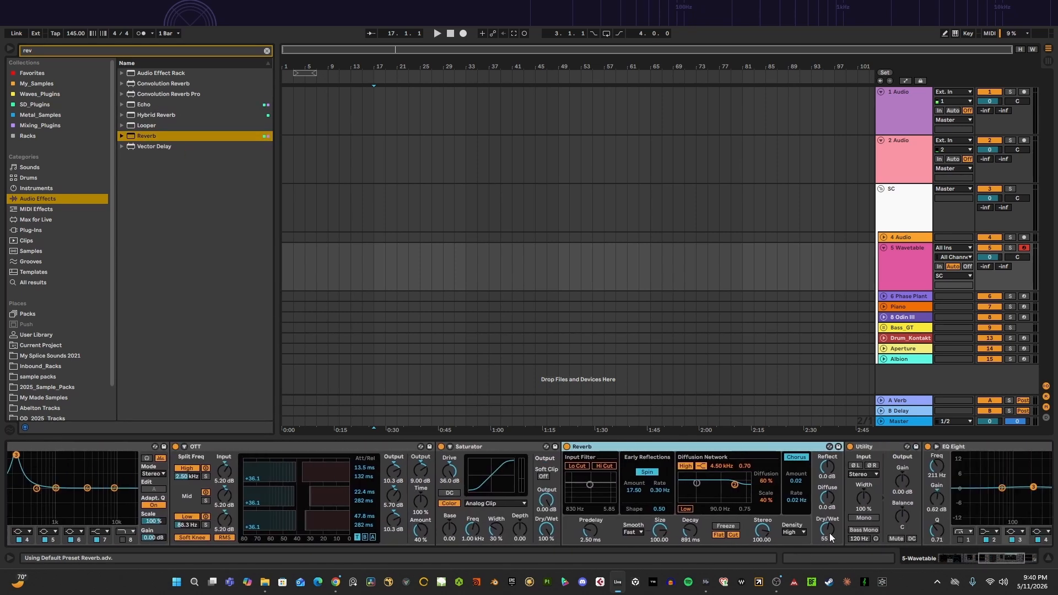
- Try longer Reverb decays, settling on 1.53 s, with dry/wet at 100%
drag(690, 530, 689, 522)
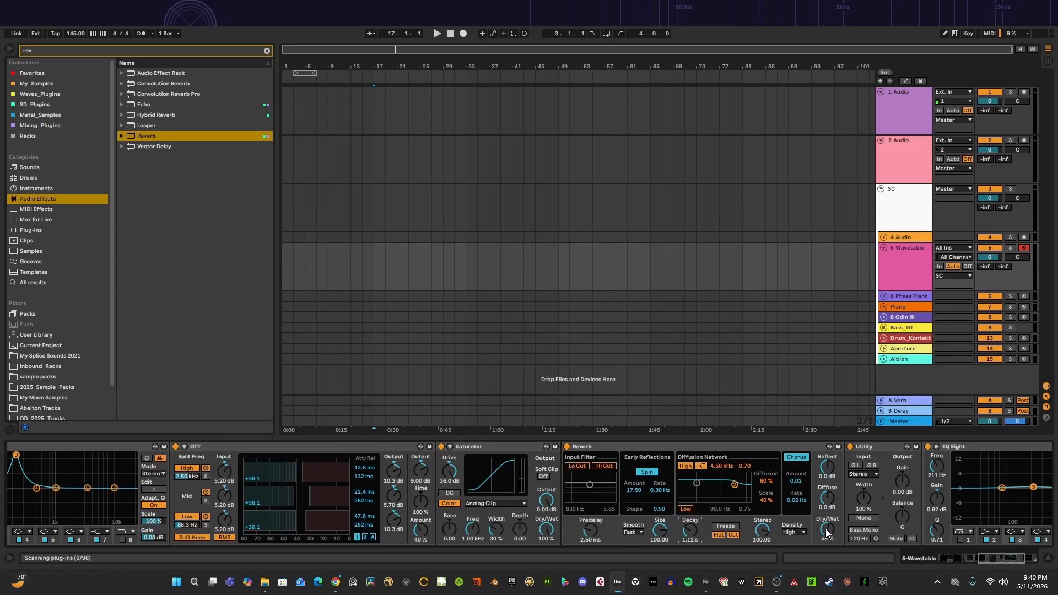
drag(689, 530, 690, 514)
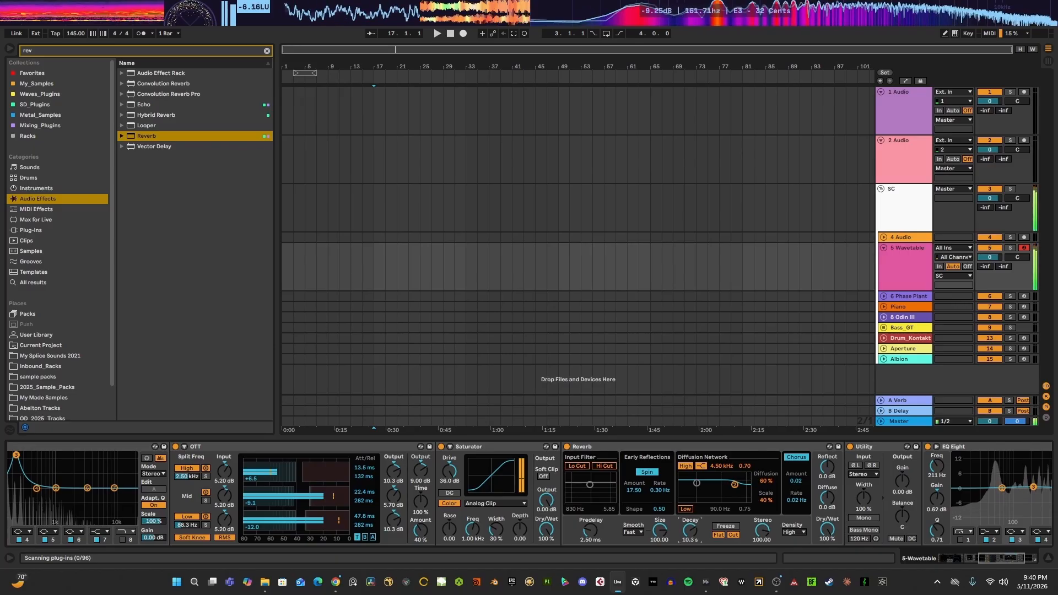
drag(693, 530, 693, 559)
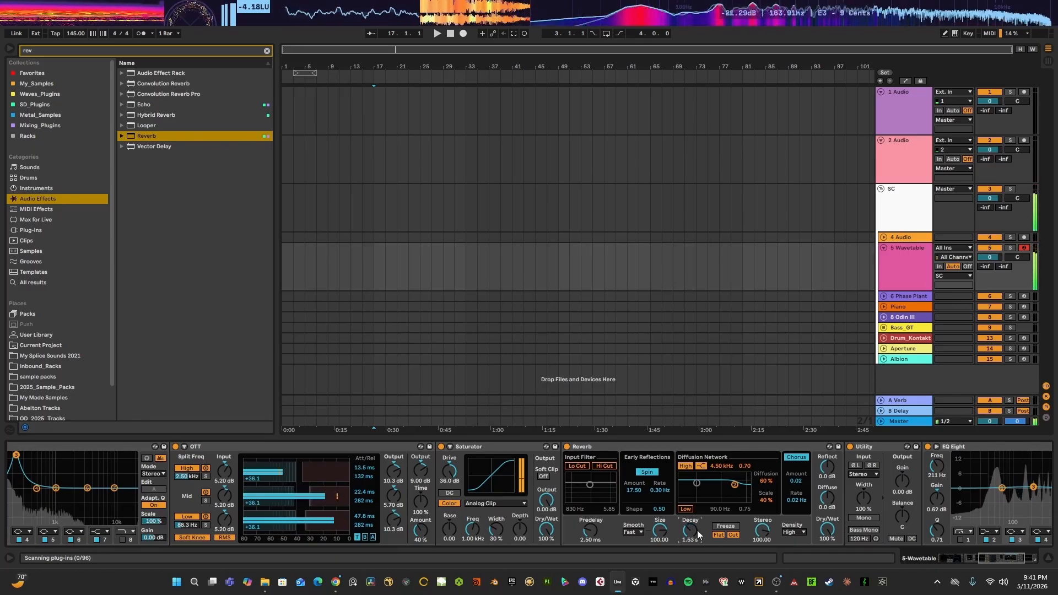
mouse_move(827, 530)
mouse_down()
mouse_move(827, 582)
mouse_move(827, 530)
mouse_up()
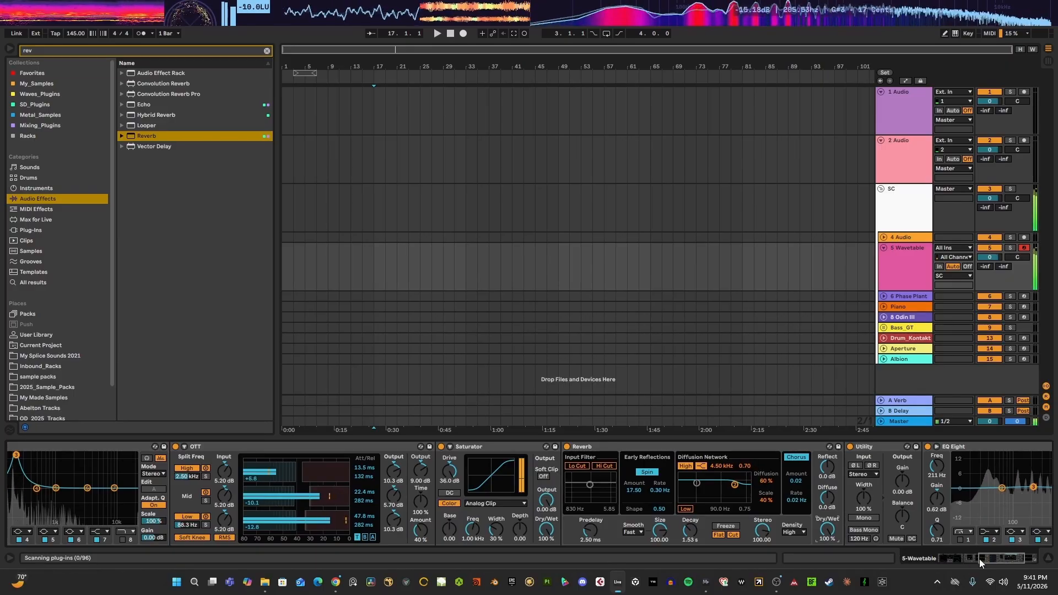
- Group Reverb into an Audio Effect Rack and show the rack's chain list
mouse_move(980, 558)
mouse_down()
mouse_move(952, 560)
mouse_move(993, 560)
mouse_up()
click(606, 444)
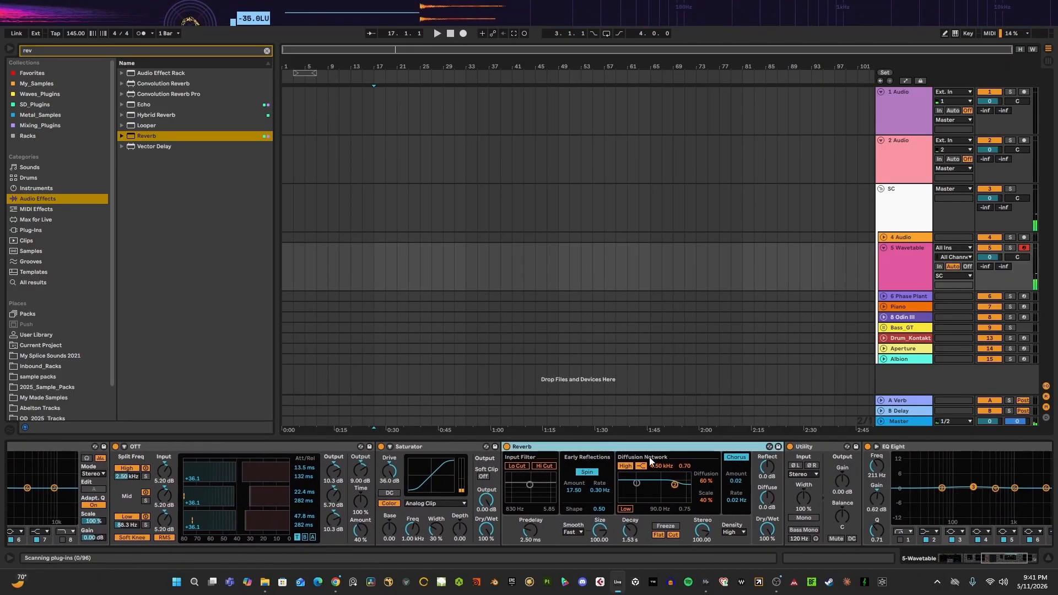
key(ctrl+g)
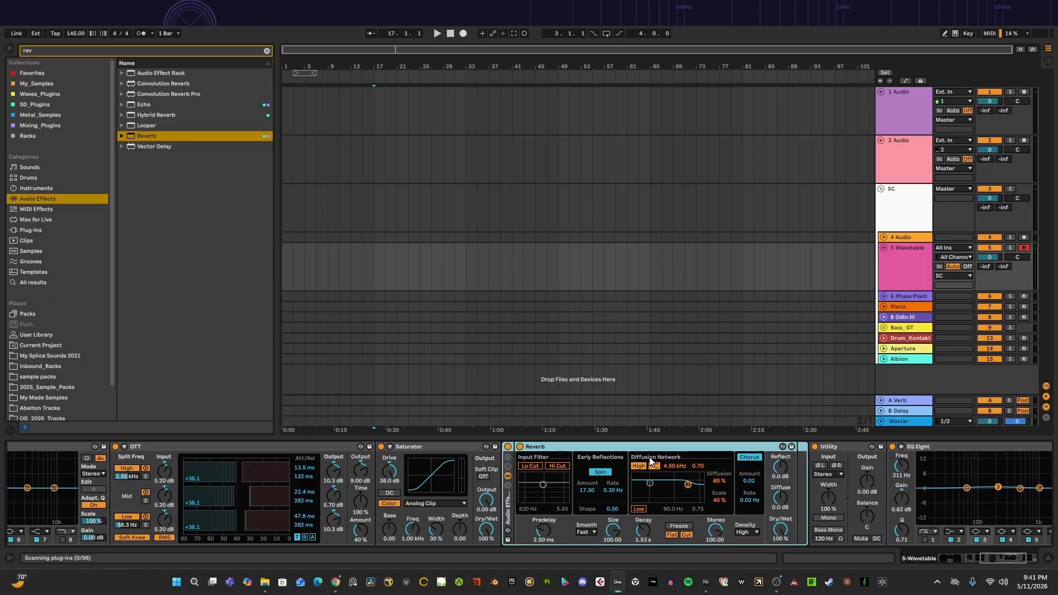
click(508, 486)
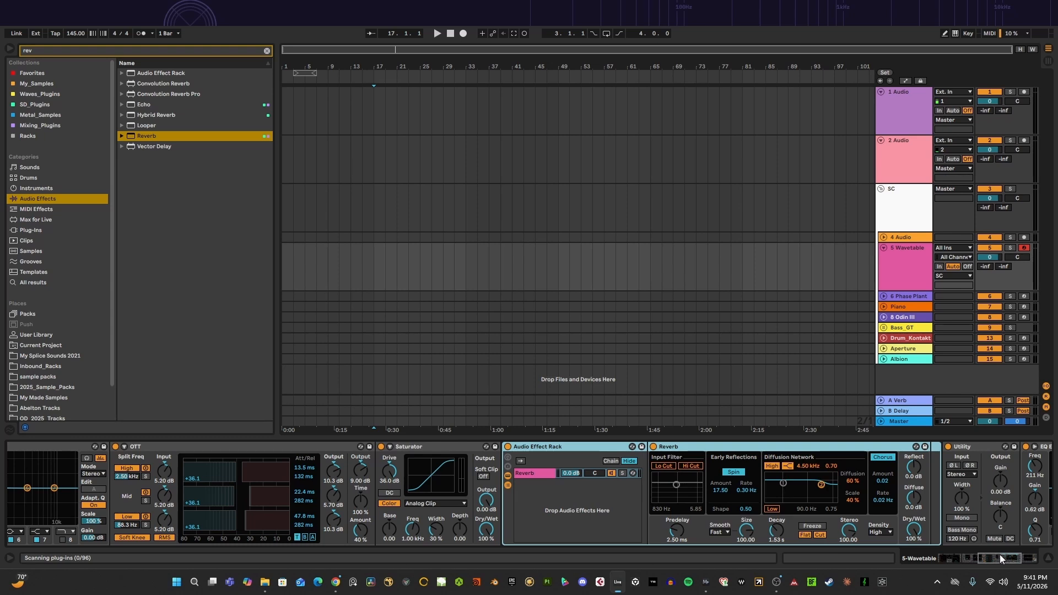
- Check the device chain from Wavetable onward, and delete the Utility after the reverb rack
drag(999, 554, 939, 567)
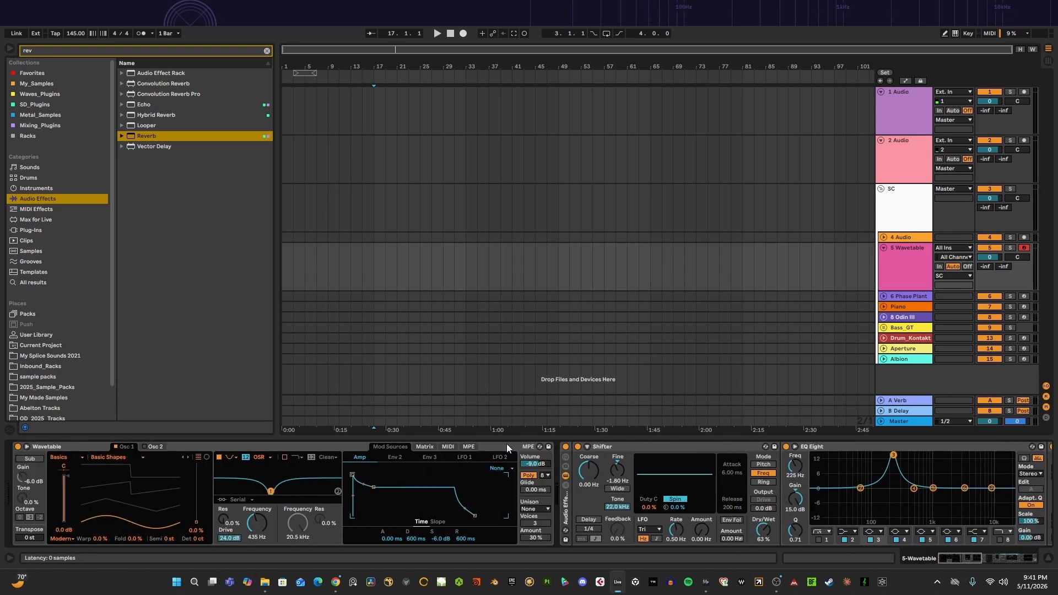
click(839, 447)
drag(950, 562, 996, 556)
click(448, 448)
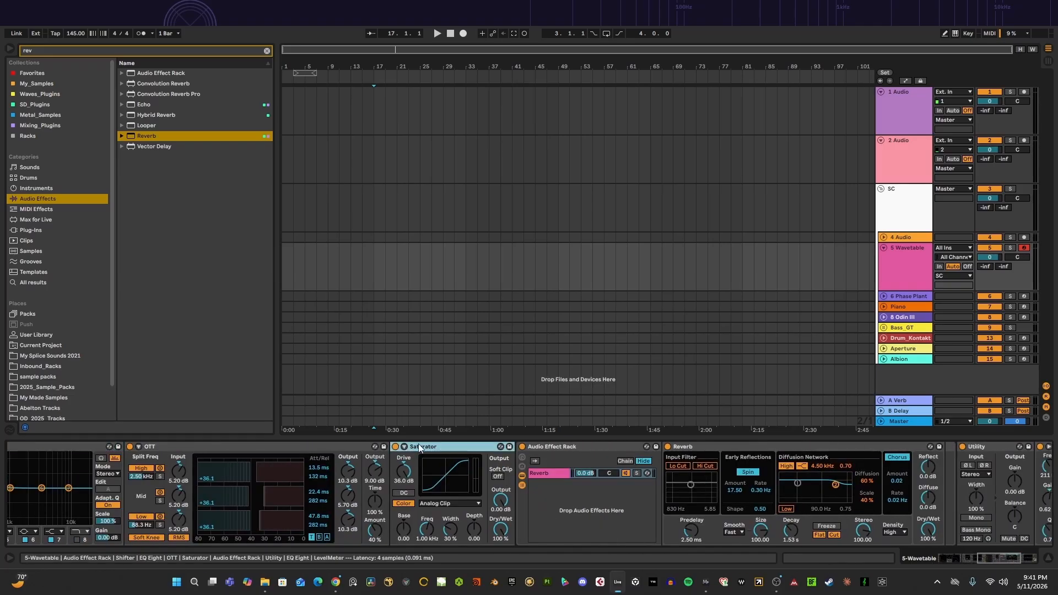
click(540, 473)
drag(986, 558, 1011, 555)
click(749, 451)
key(Delete)
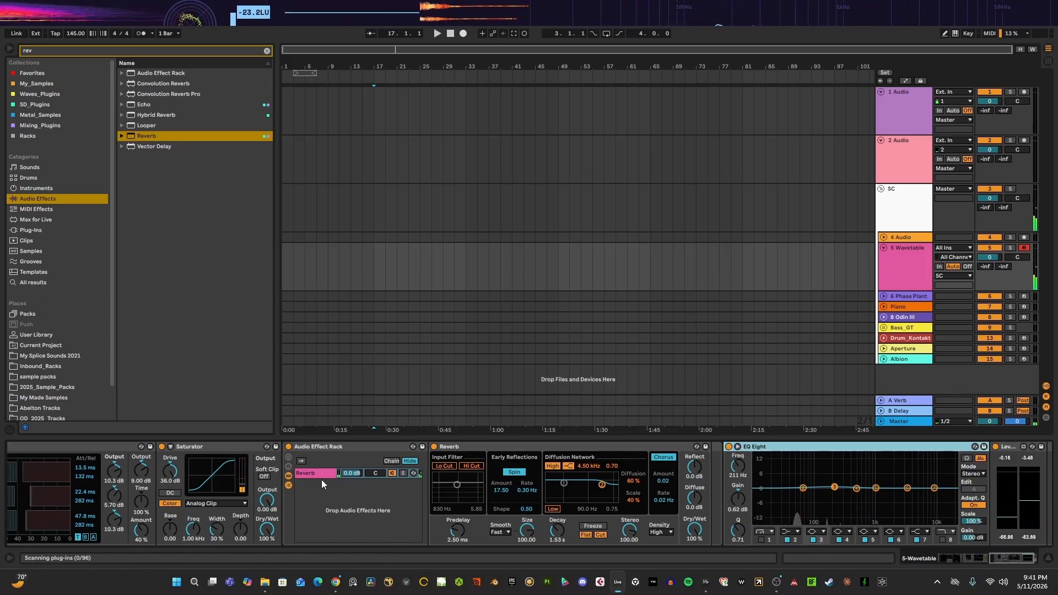
- Review the whole device chain from Wavetable through Shifter, EQ Eight, OTT, Saturator and the reverb rack to the level meter
drag(987, 554, 901, 558)
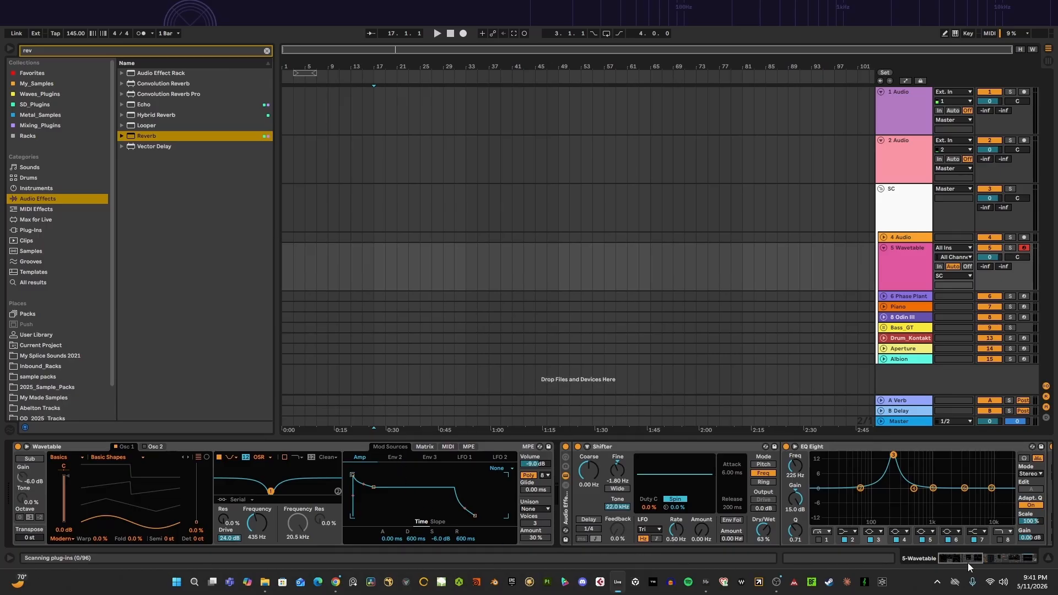
drag(968, 563, 999, 556)
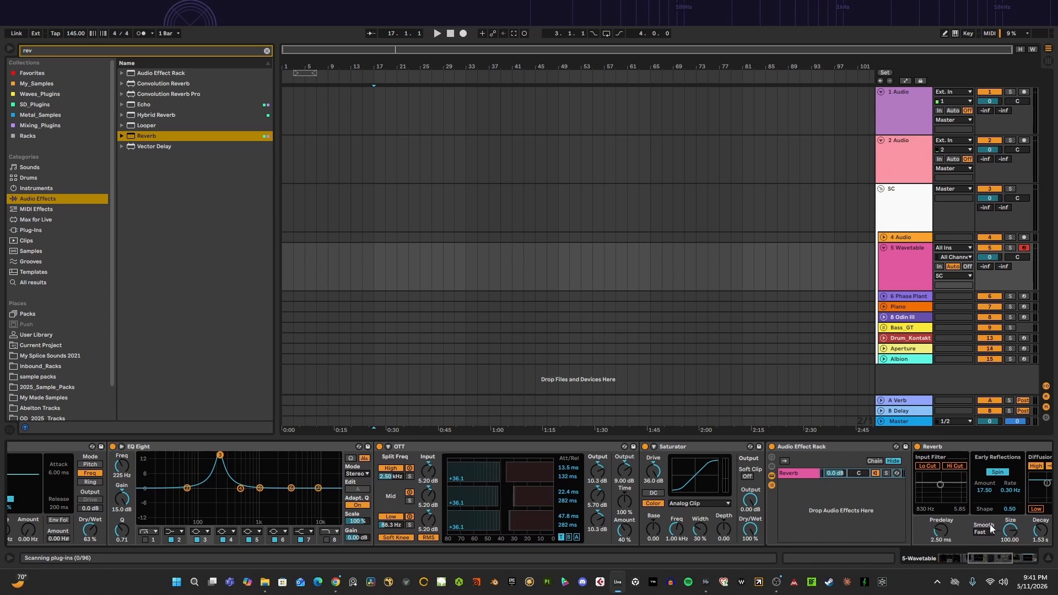
click(405, 446)
click(302, 451)
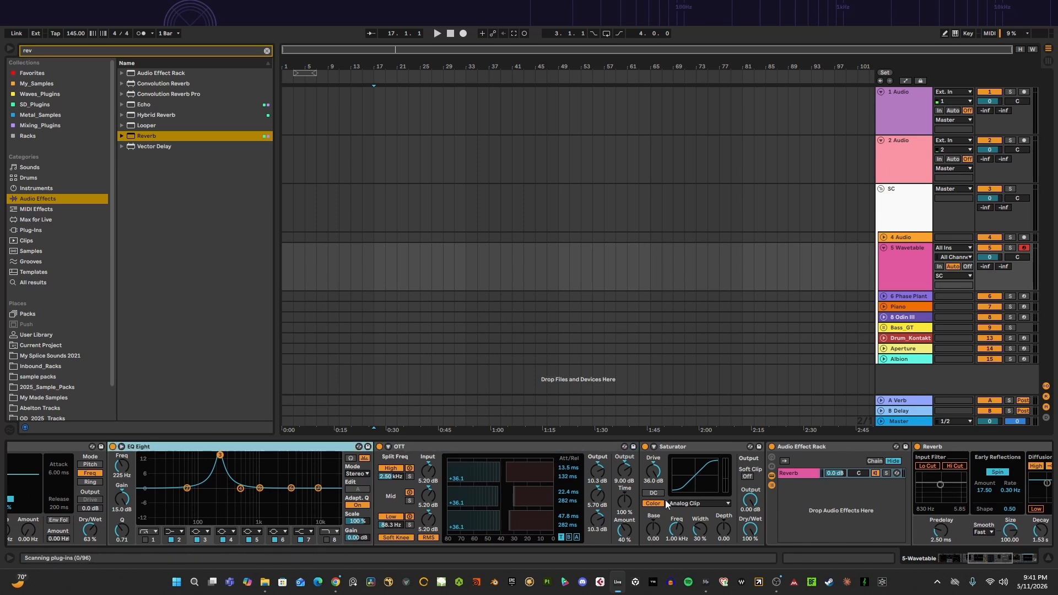
drag(977, 560, 950, 566)
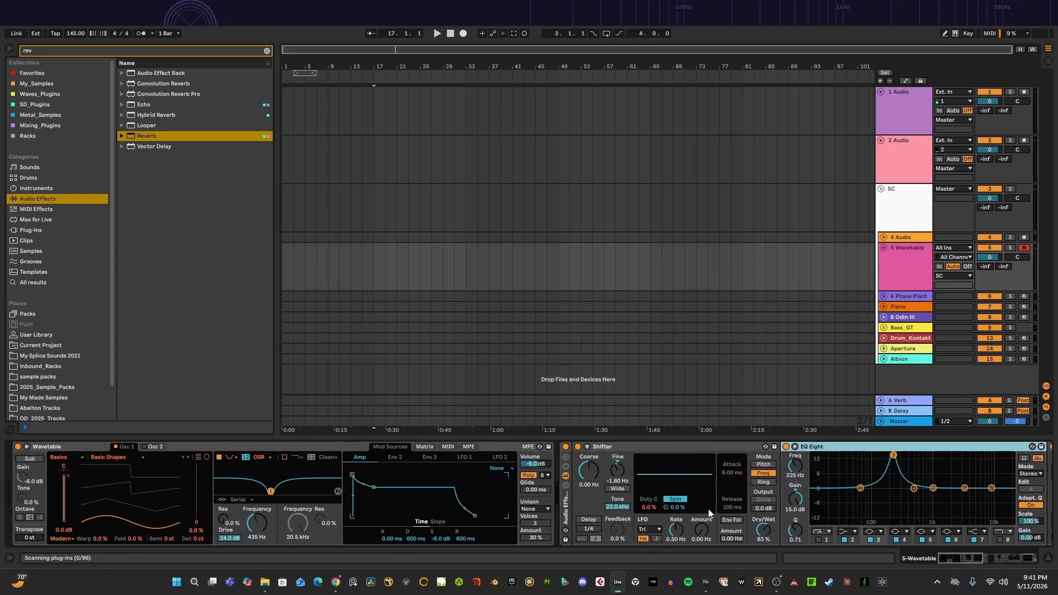
drag(971, 565, 1039, 556)
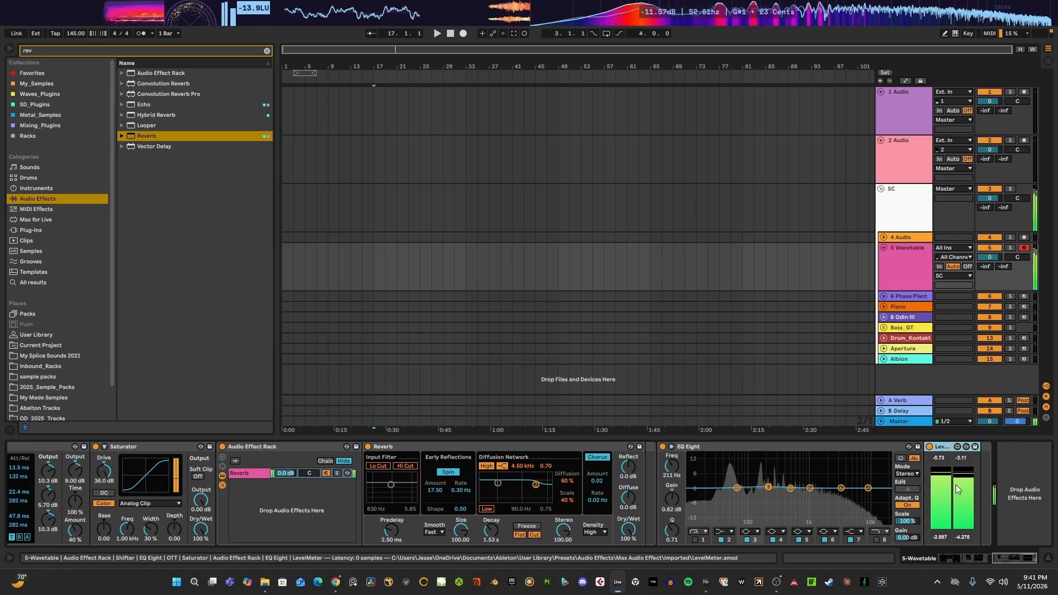
drag(1005, 555, 947, 556)
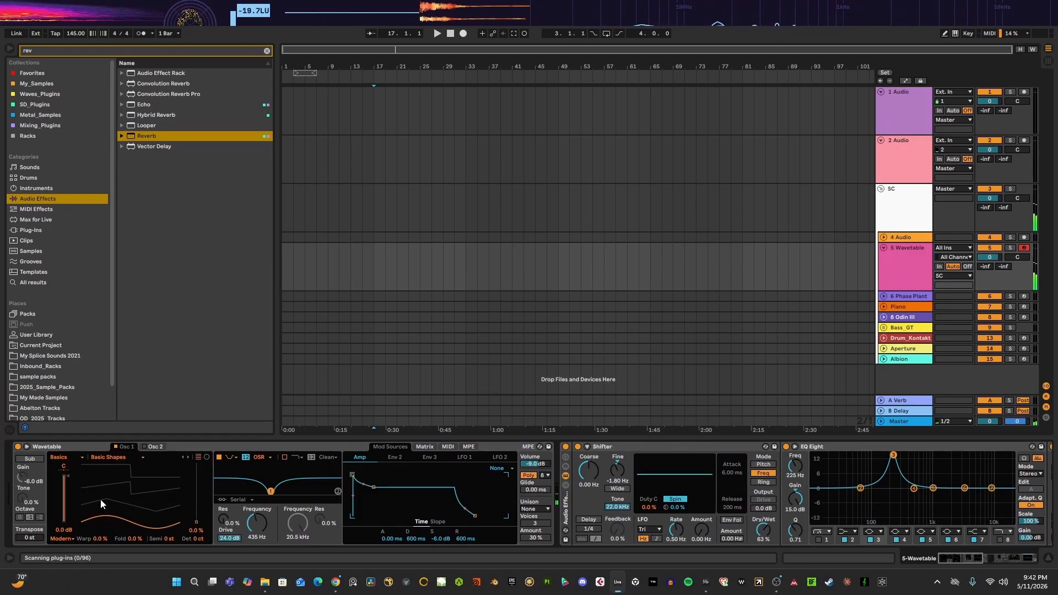
drag(950, 551, 974, 559)
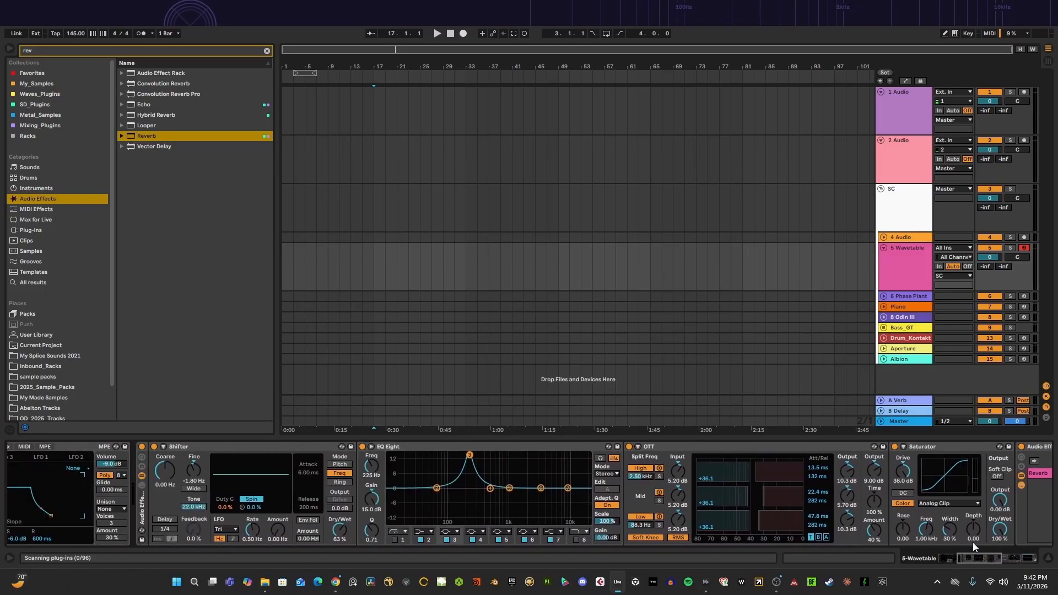
drag(967, 559, 1017, 554)
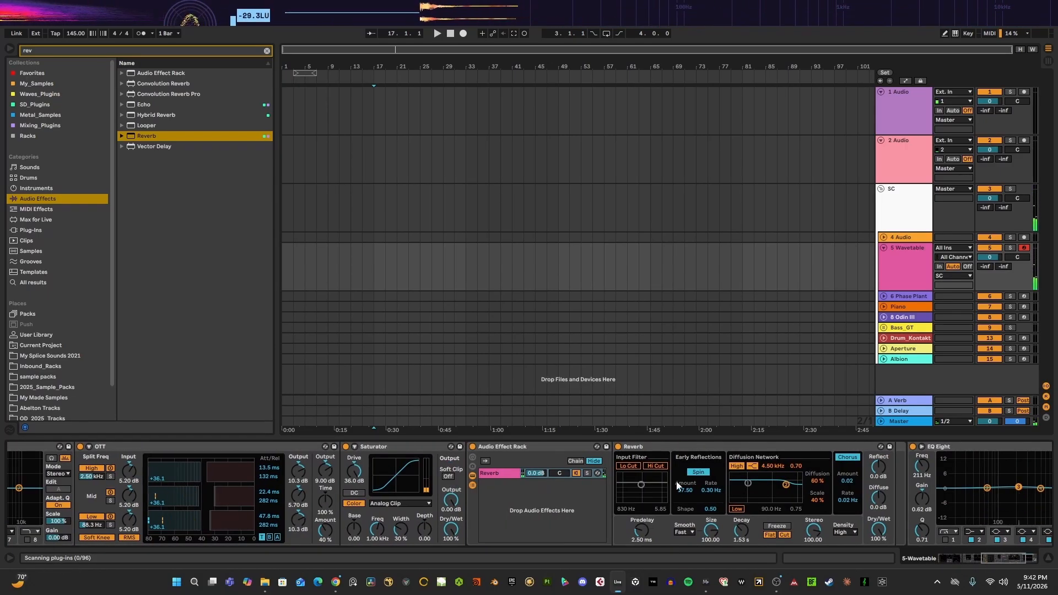
- Select the rack's Reverb chain and compare the sound with Reverb bypassed and active
click(492, 474)
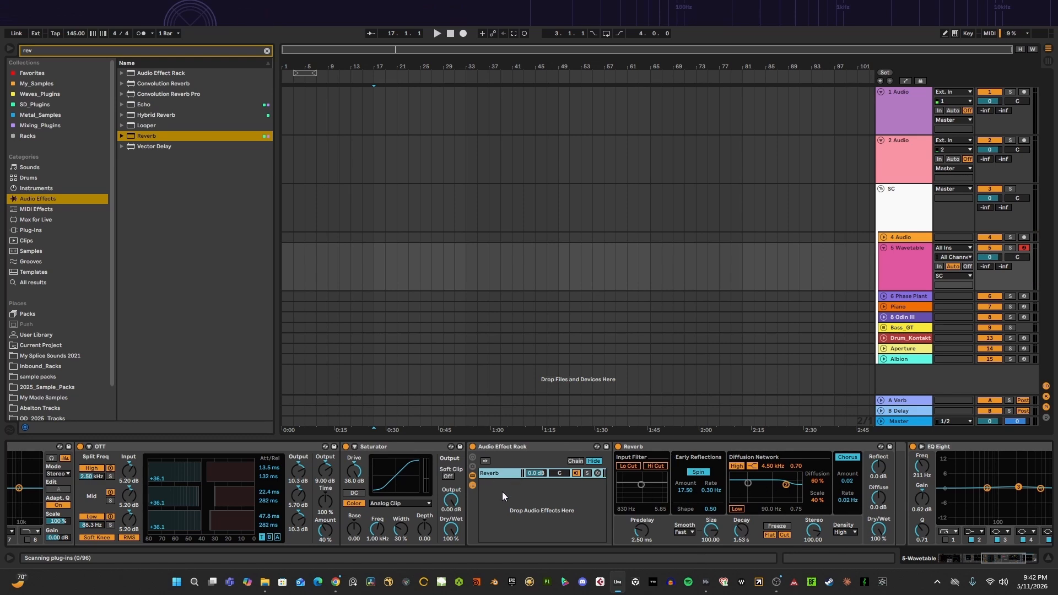
click(619, 447)
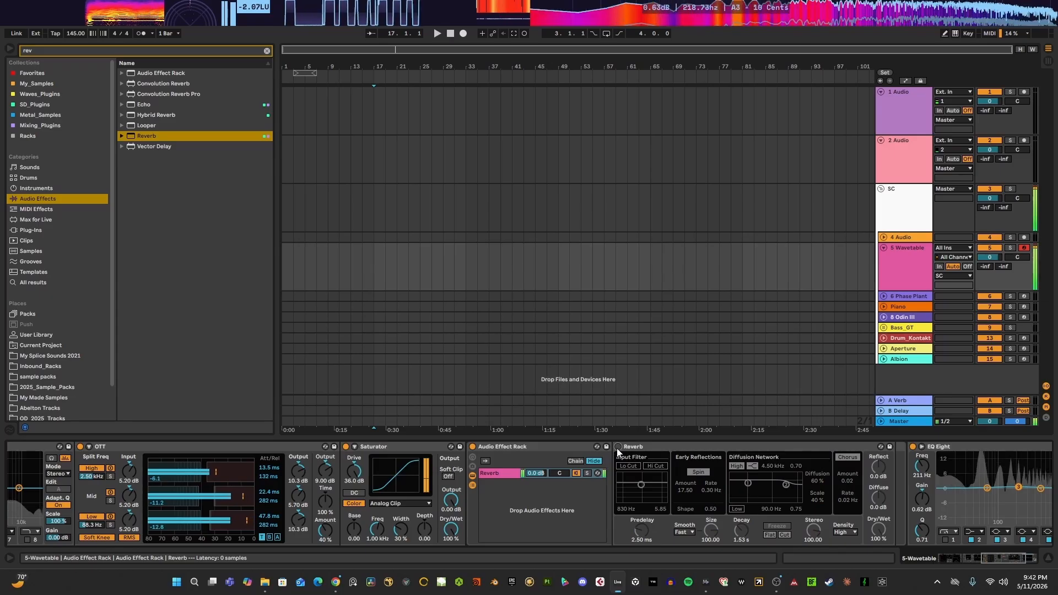
click(617, 448)
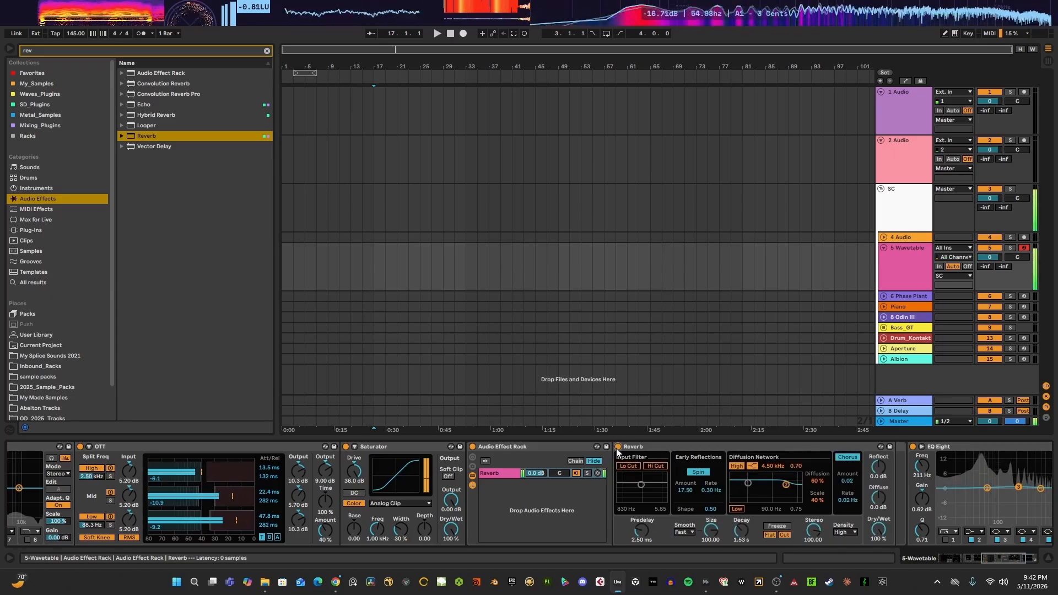
- Add an empty second chain to the reverb rack and compare its soloed sound with both chains together
right_click(526, 501)
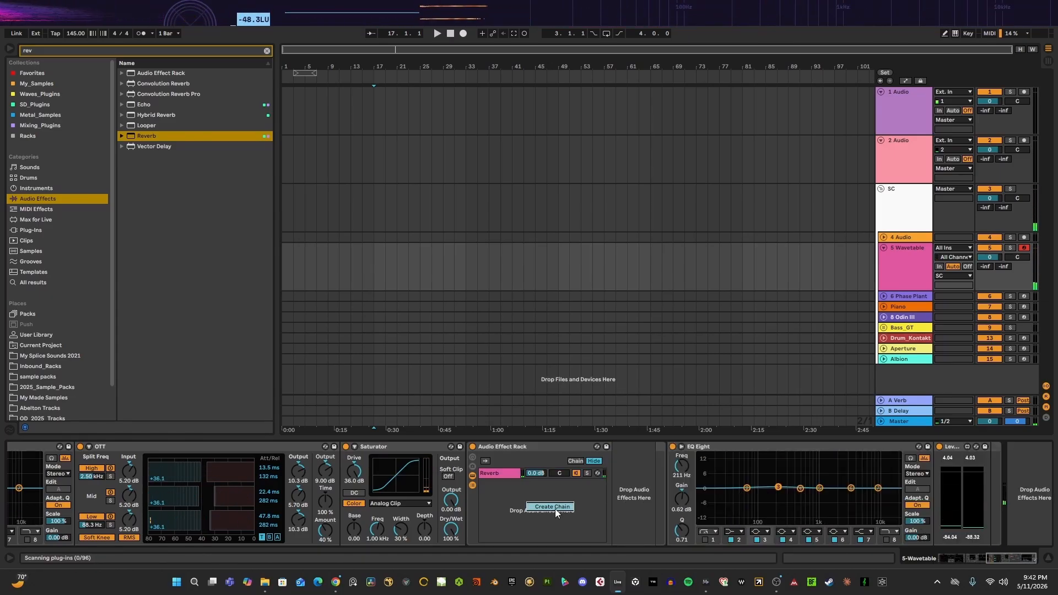
click(553, 507)
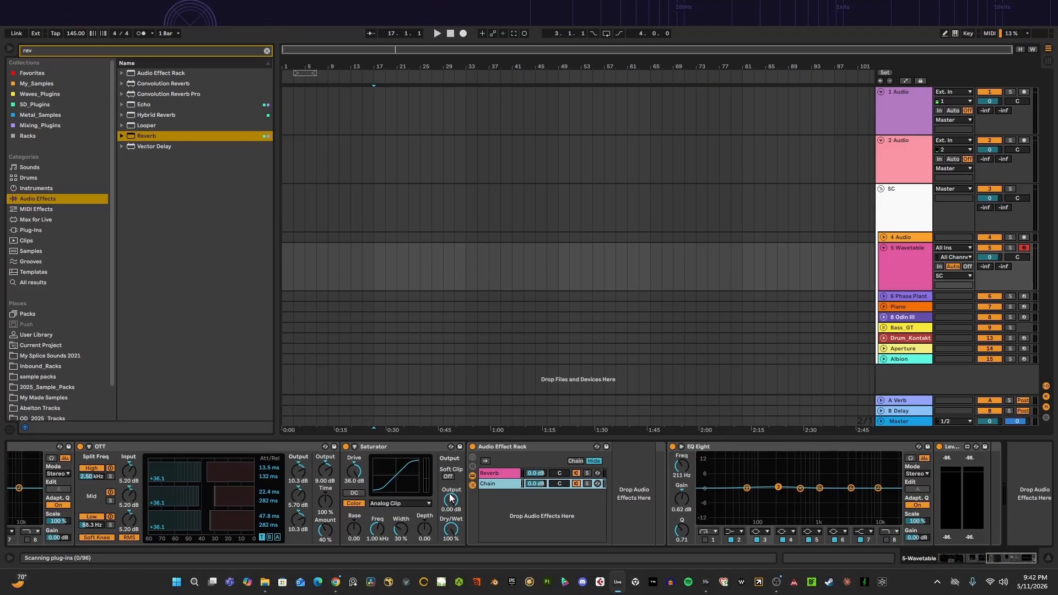
click(391, 448)
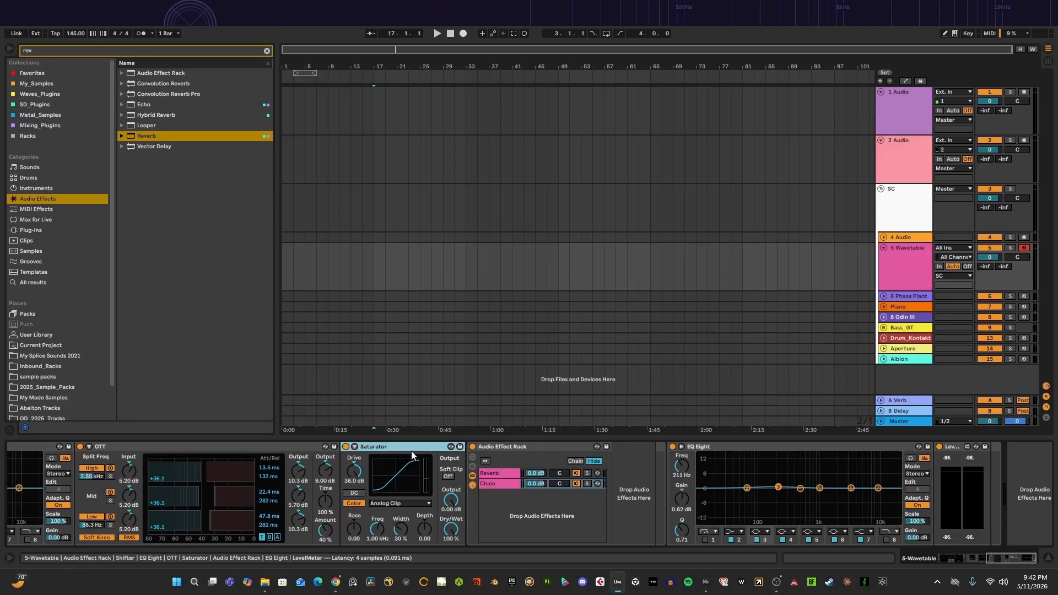
click(501, 473)
click(587, 473)
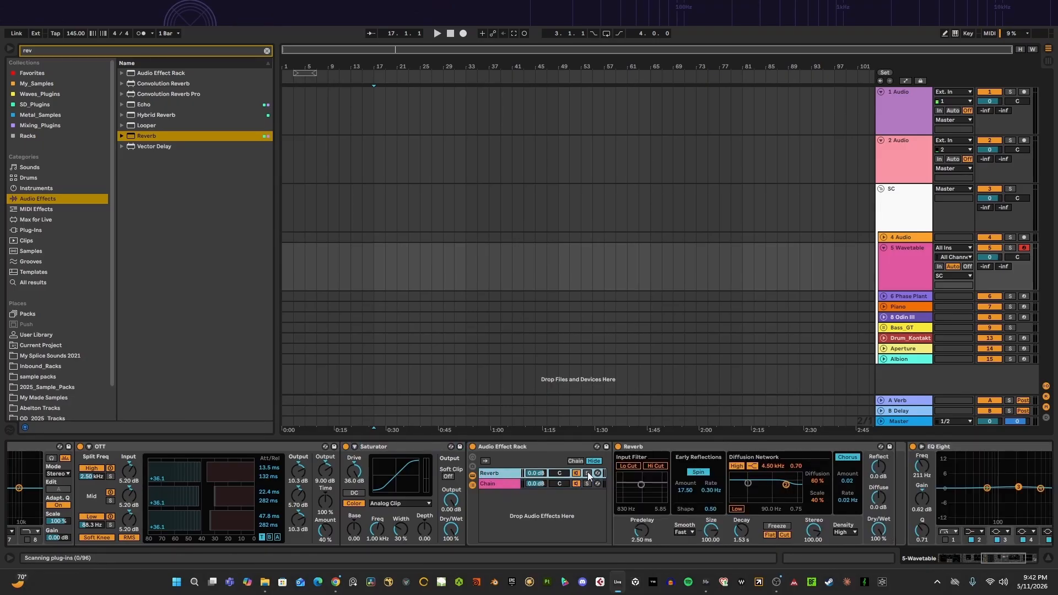
click(587, 483)
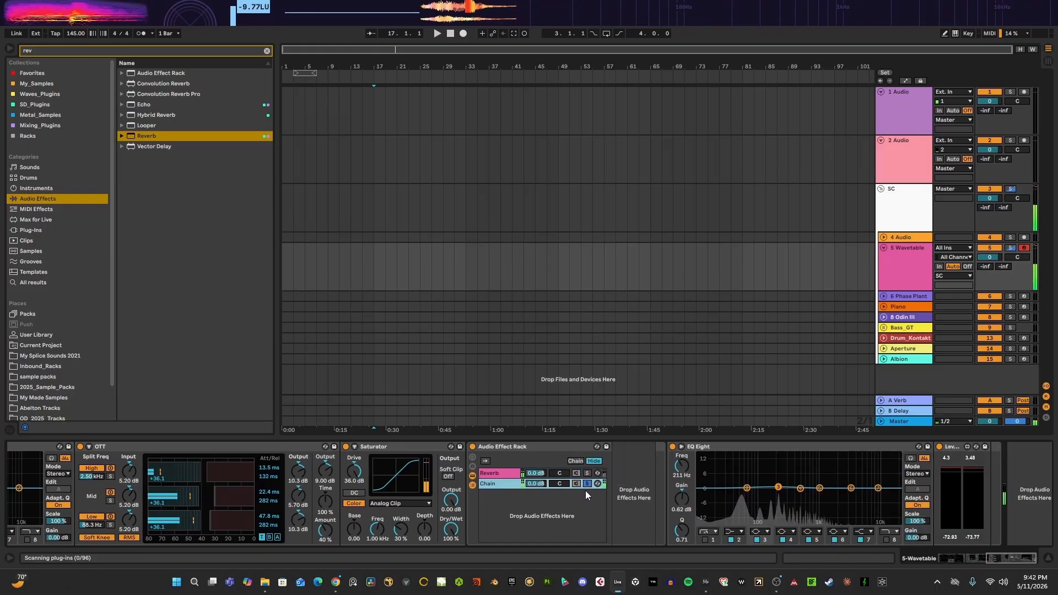
click(586, 484)
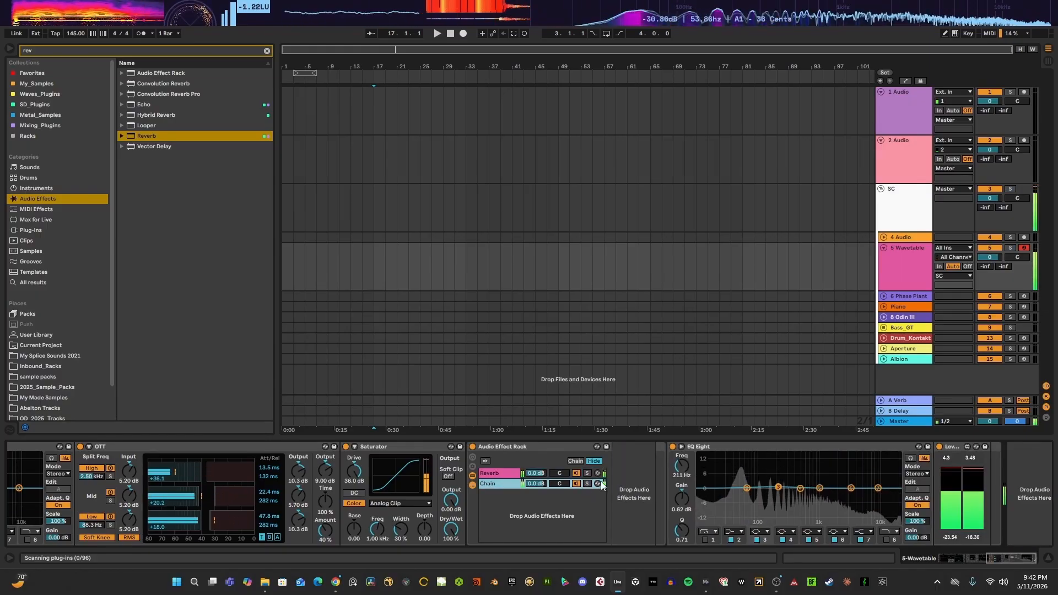
- Place an EQ Eight after Reverb inside the Reverb chain and enable band 1 as a low cut at 198 Hz with Q 0.39
click(718, 450)
click(499, 474)
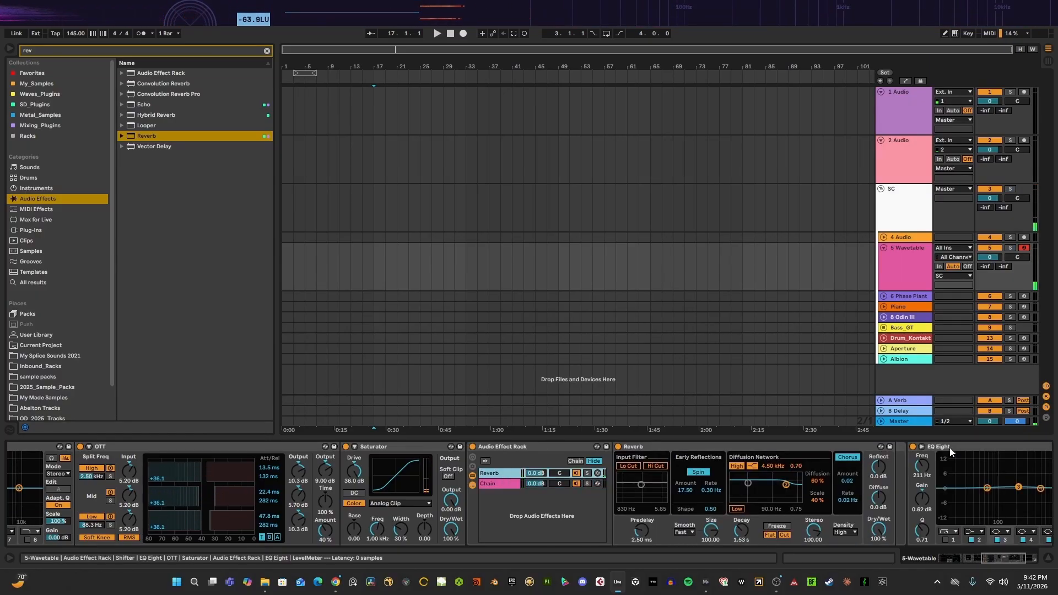
drag(950, 448, 841, 472)
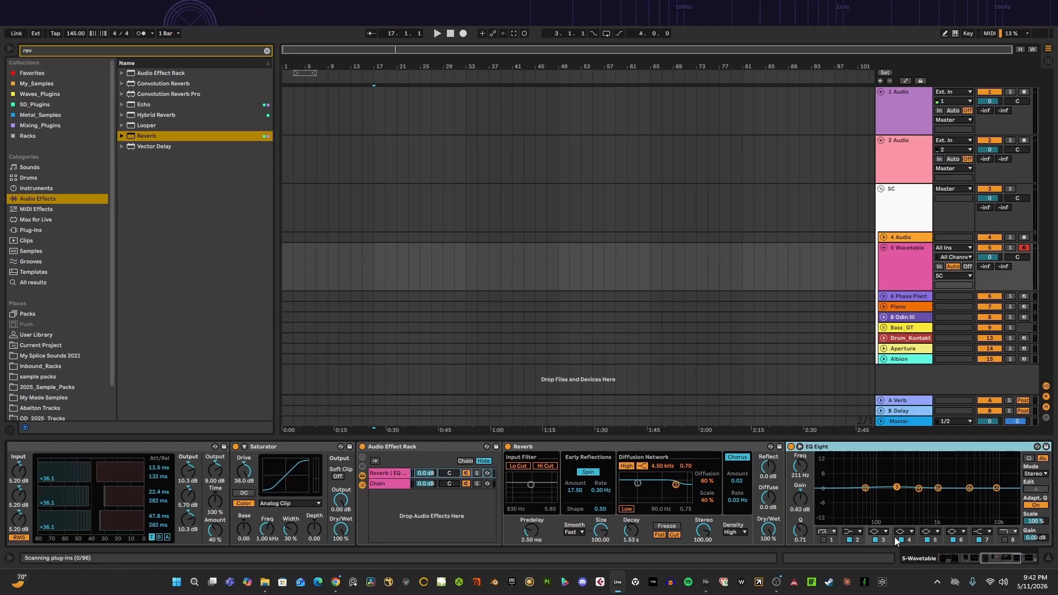
click(825, 537)
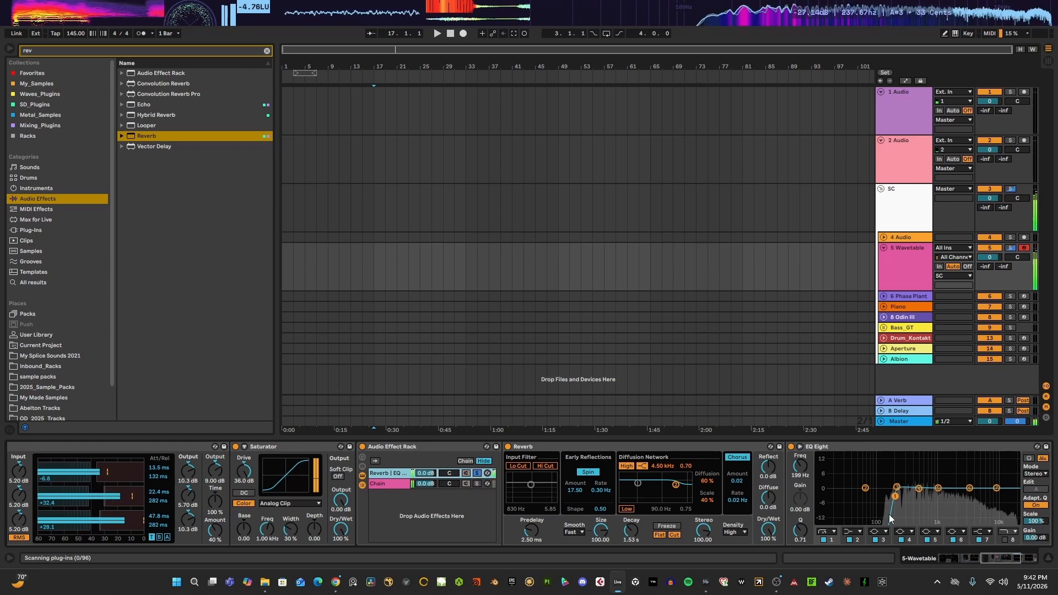
drag(896, 499, 896, 507)
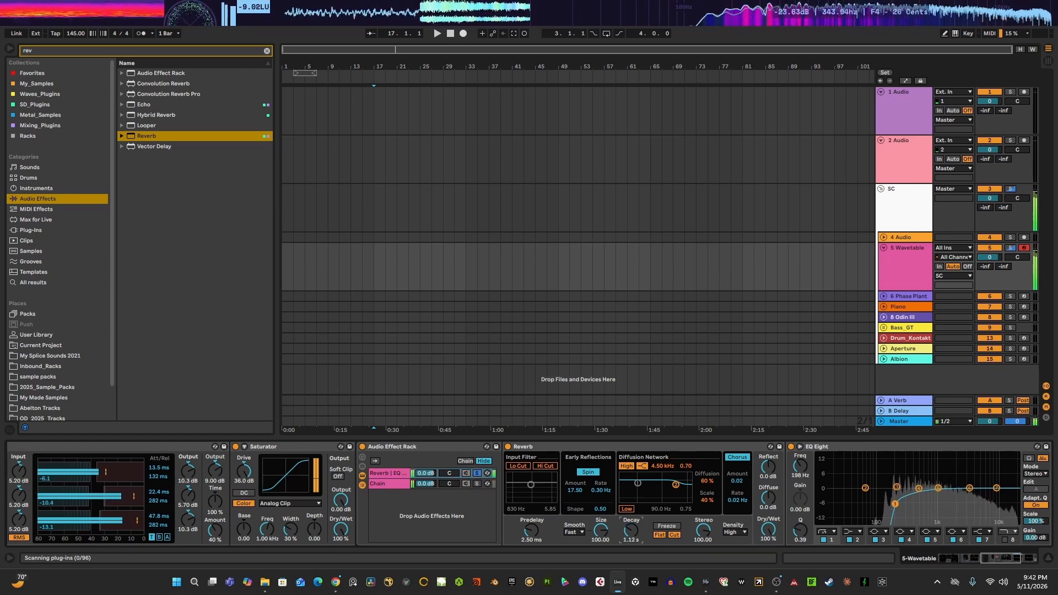
- Set Reverb's decay to 3.16 s, unsolo the Reverb chain and listen while reviewing the device chain back to Wavetable
drag(634, 531, 634, 518)
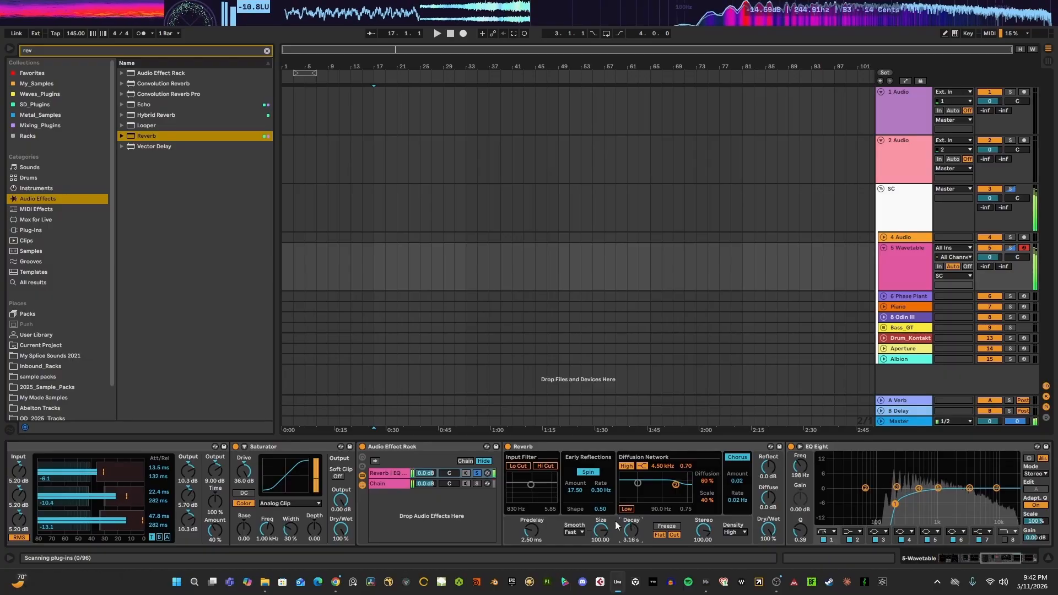
click(477, 473)
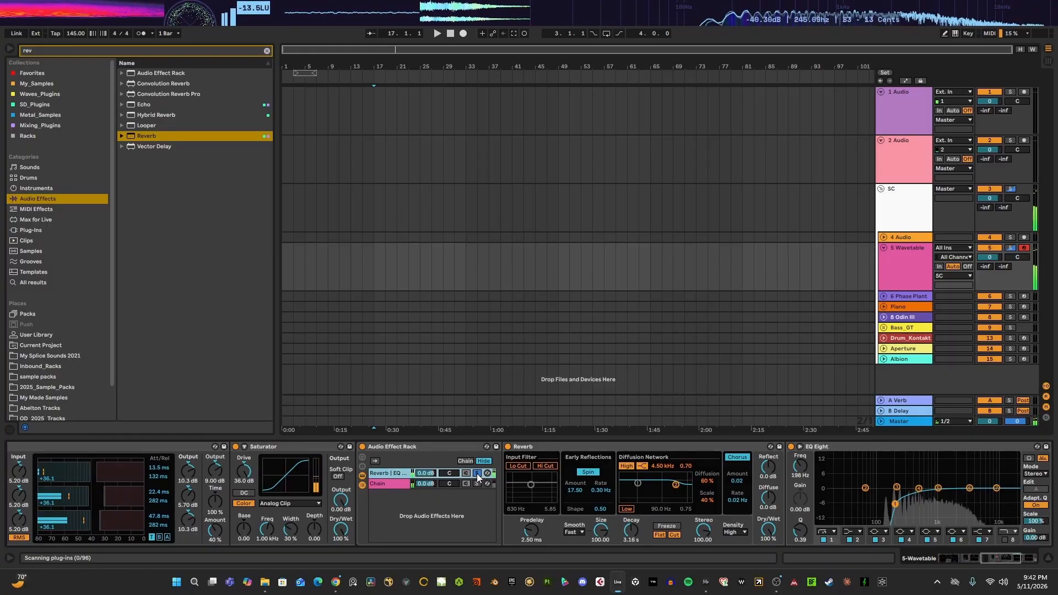
click(960, 557)
click(995, 557)
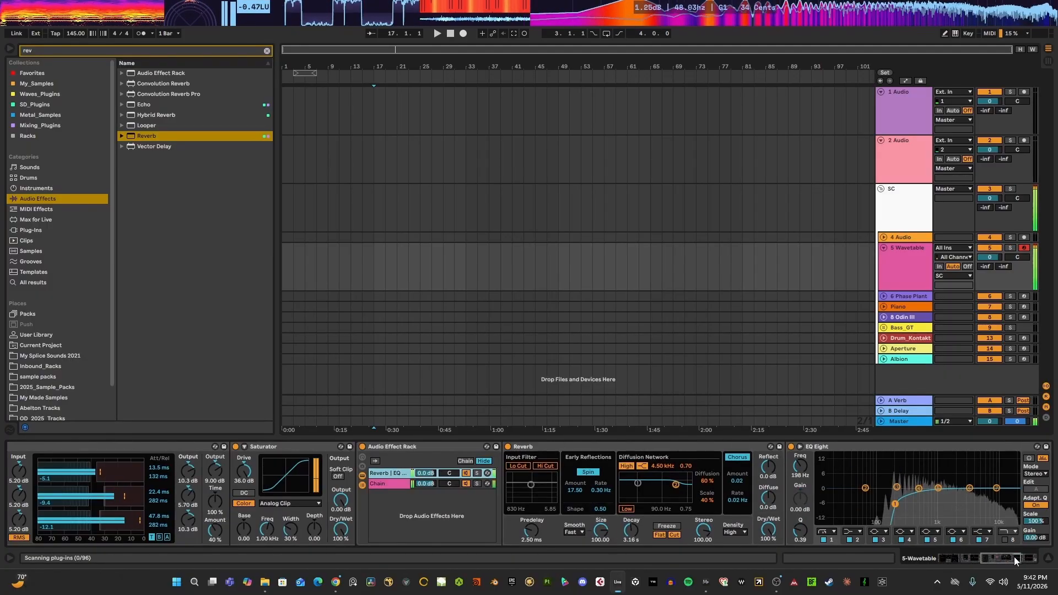
click(1024, 557)
click(967, 561)
click(938, 561)
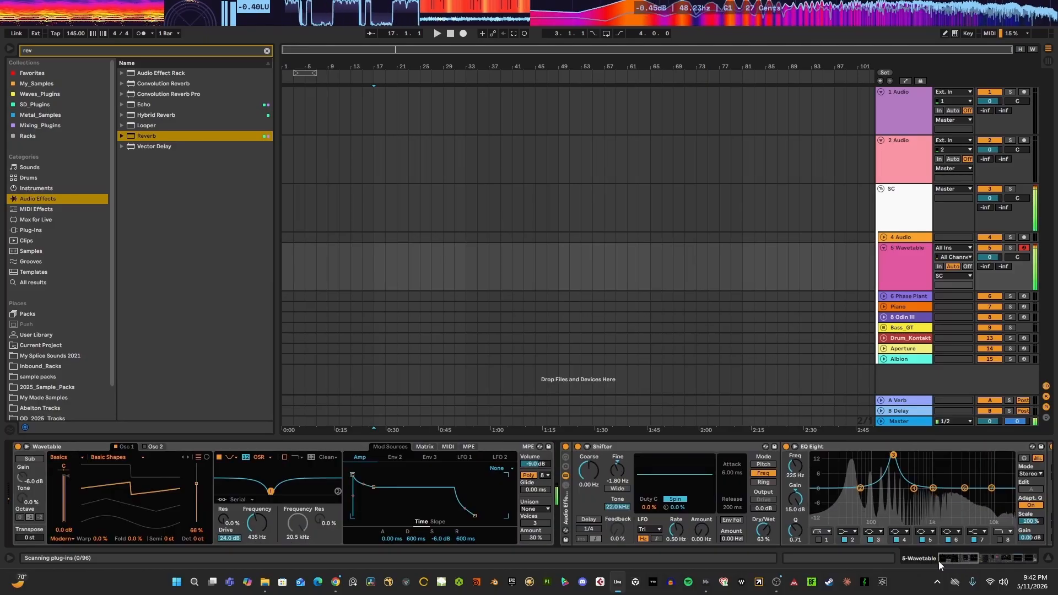
- Lower the rack's Reverb chain volume to -5.0 dB and compare the contents of its two chains
drag(947, 559, 989, 554)
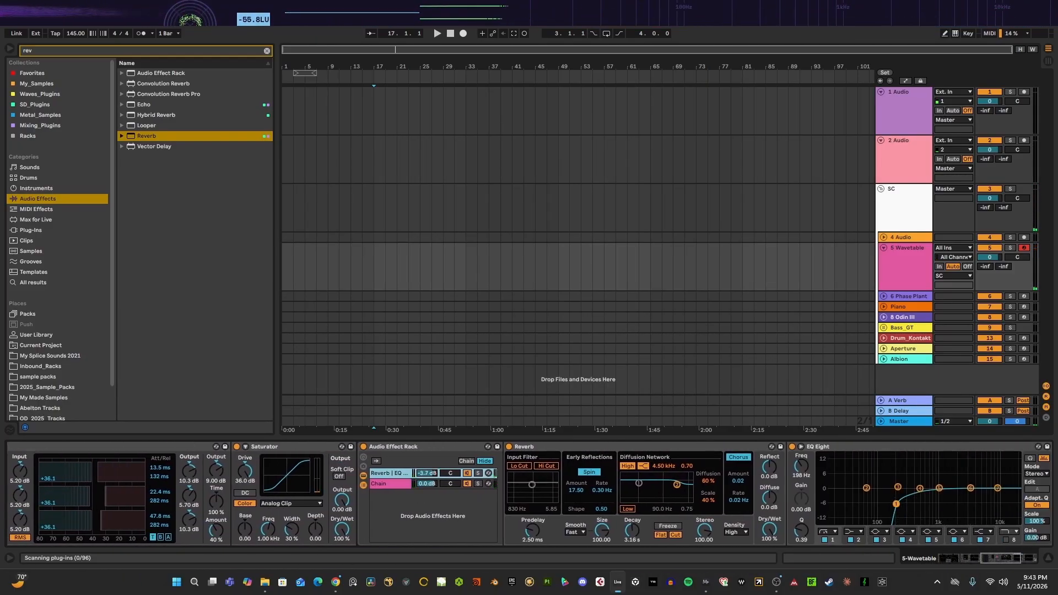
drag(427, 473, 427, 477)
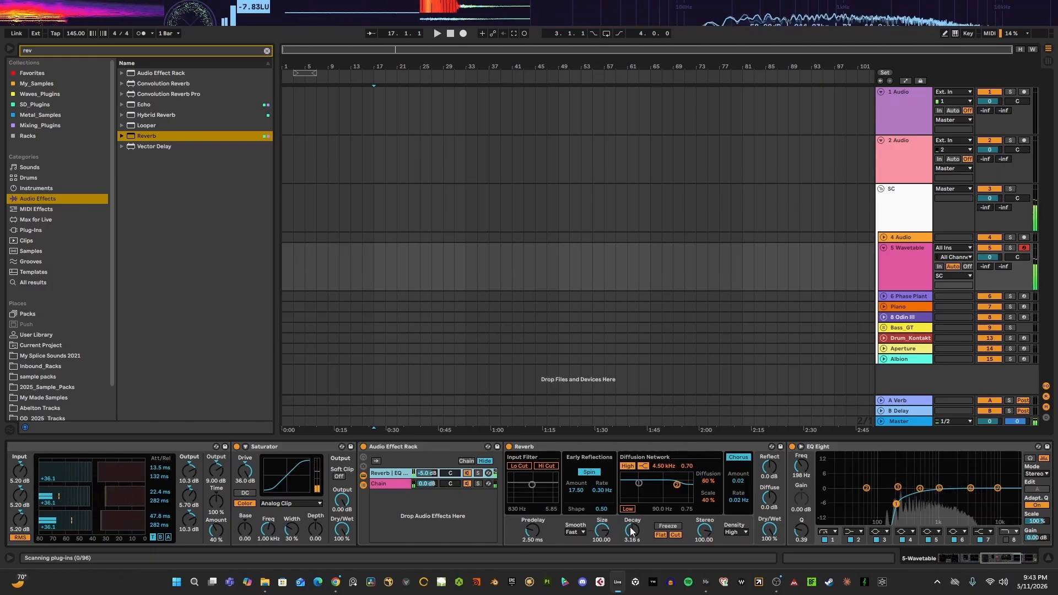
click(394, 484)
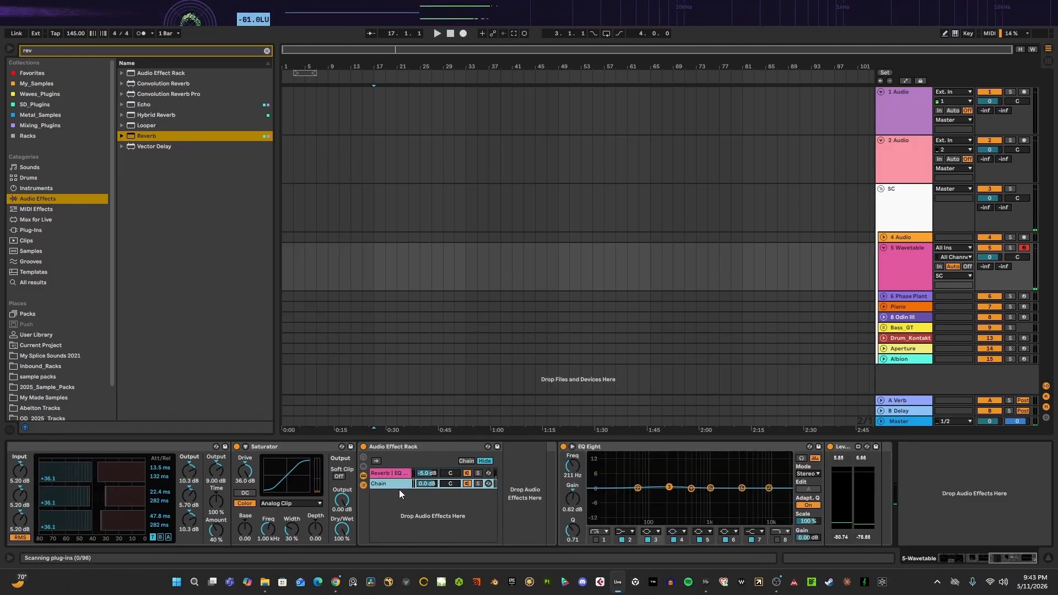
click(396, 475)
- Search the audio effects for "sat" and insert a Saturator between the reverb rack and the final EQ Eight
drag(957, 557, 1003, 557)
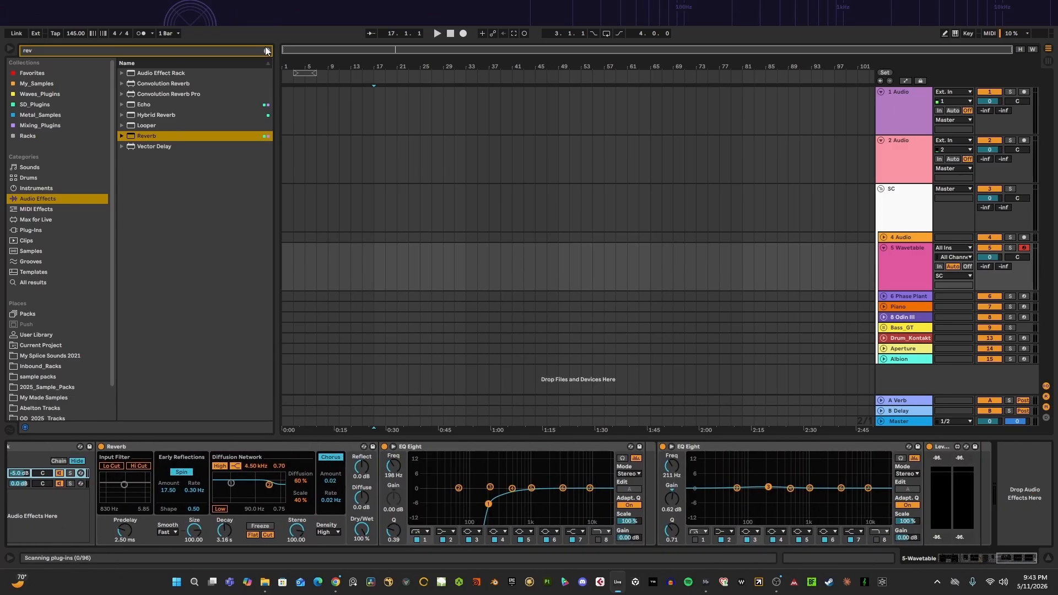
click(267, 50)
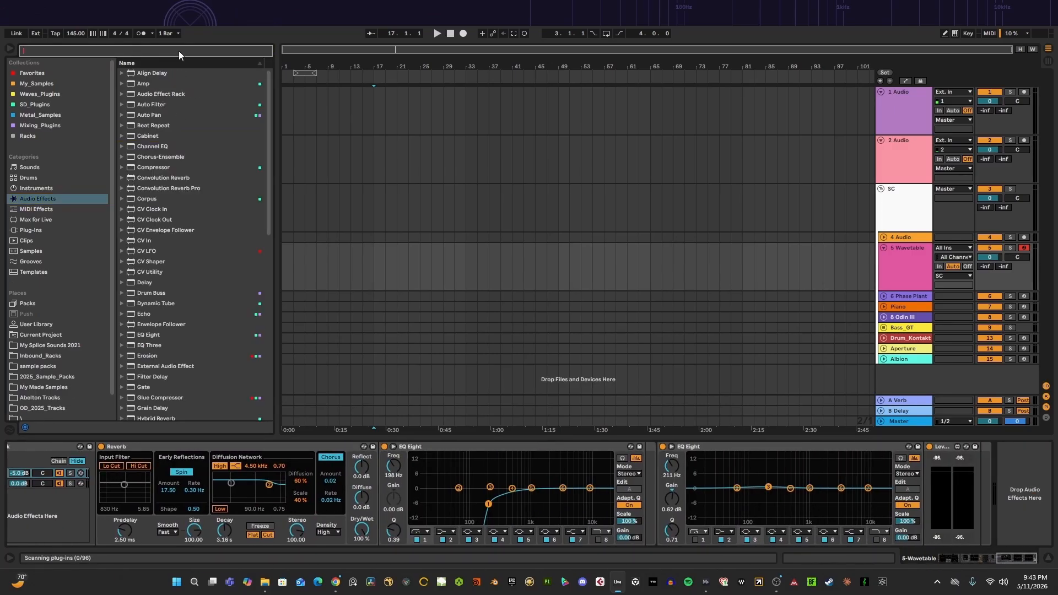
text(sat)
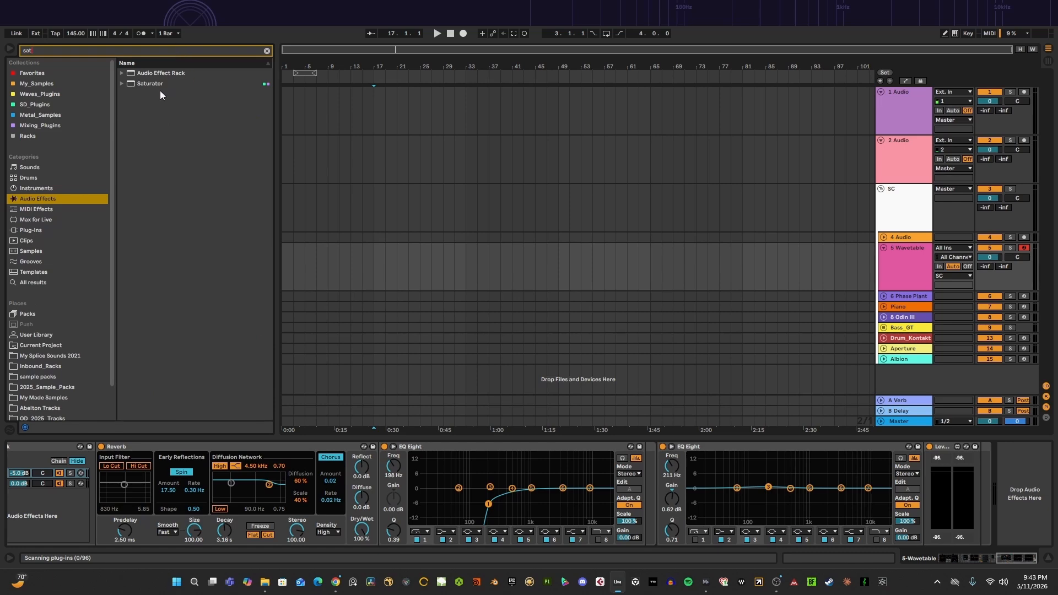
drag(244, 171, 660, 486)
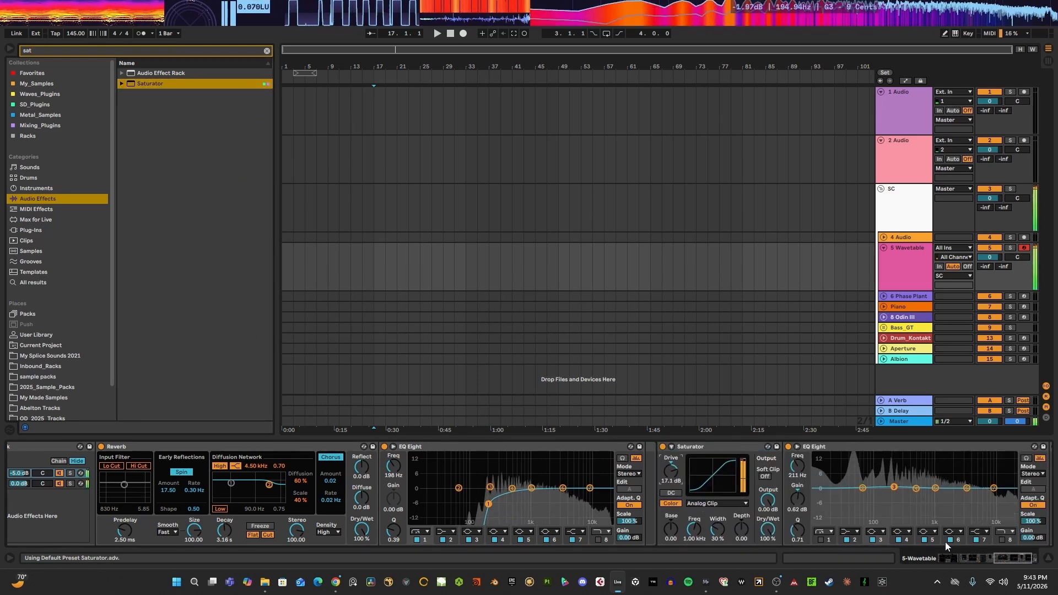
- Lengthen Reverb's decay to 10.3 s and raise the rack's Reverb chain volume to -1.5 dB
drag(1011, 559, 1001, 560)
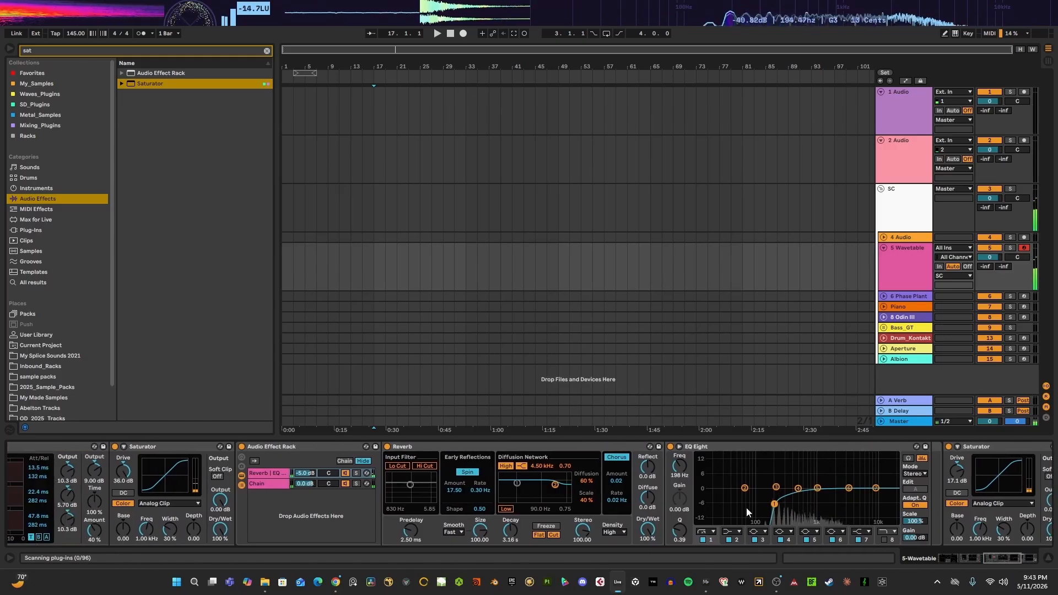
drag(510, 530, 510, 524)
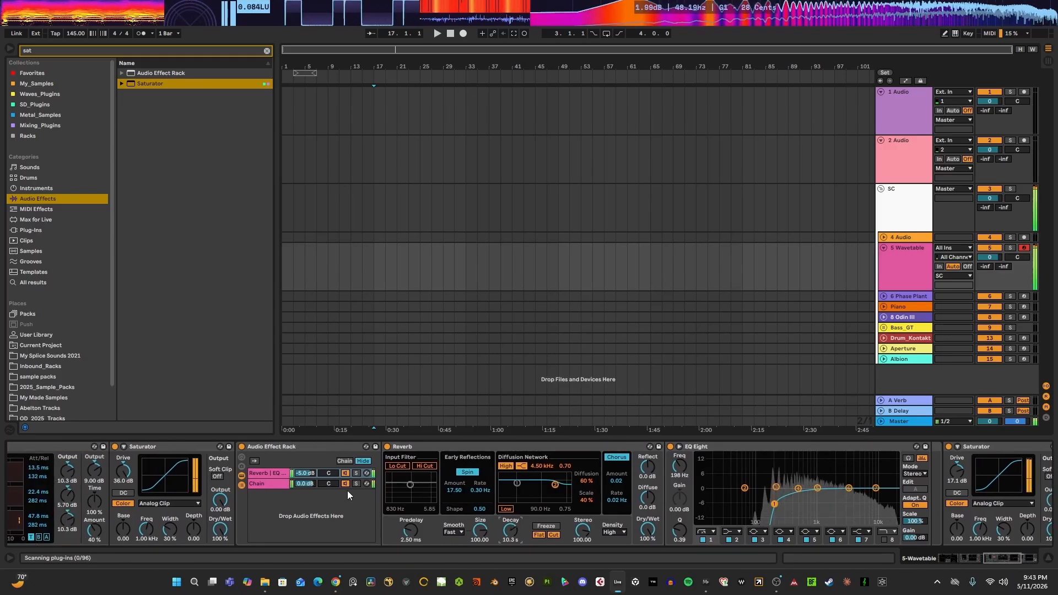
drag(305, 473, 304, 466)
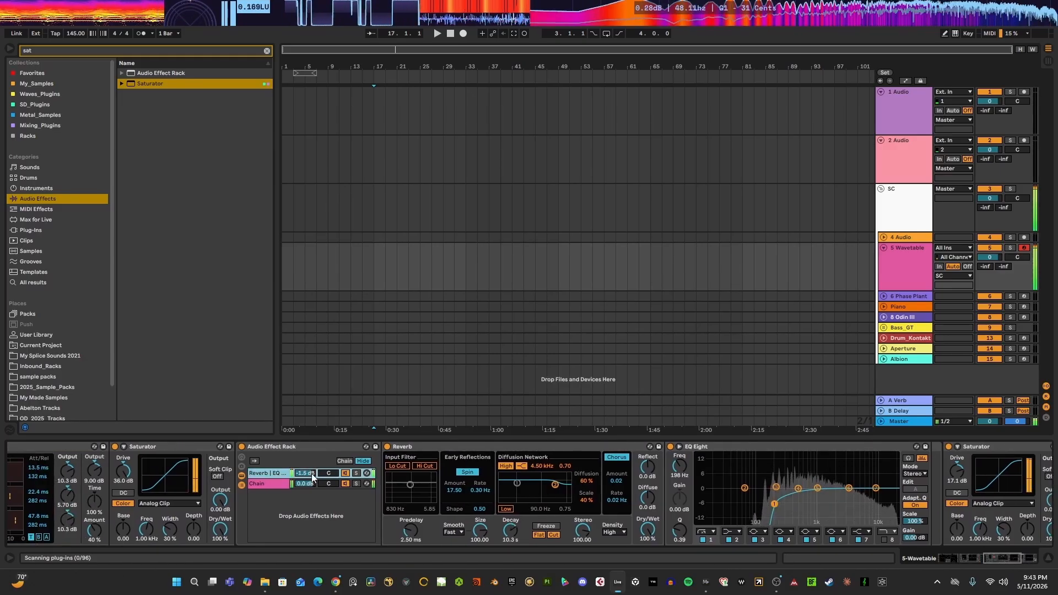
- Set the Drive of the Saturator after the reverb rack to 8.57 dB, then check the Master track's devices and return to the Wavetable track
drag(1002, 554, 1013, 554)
drag(736, 471, 739, 523)
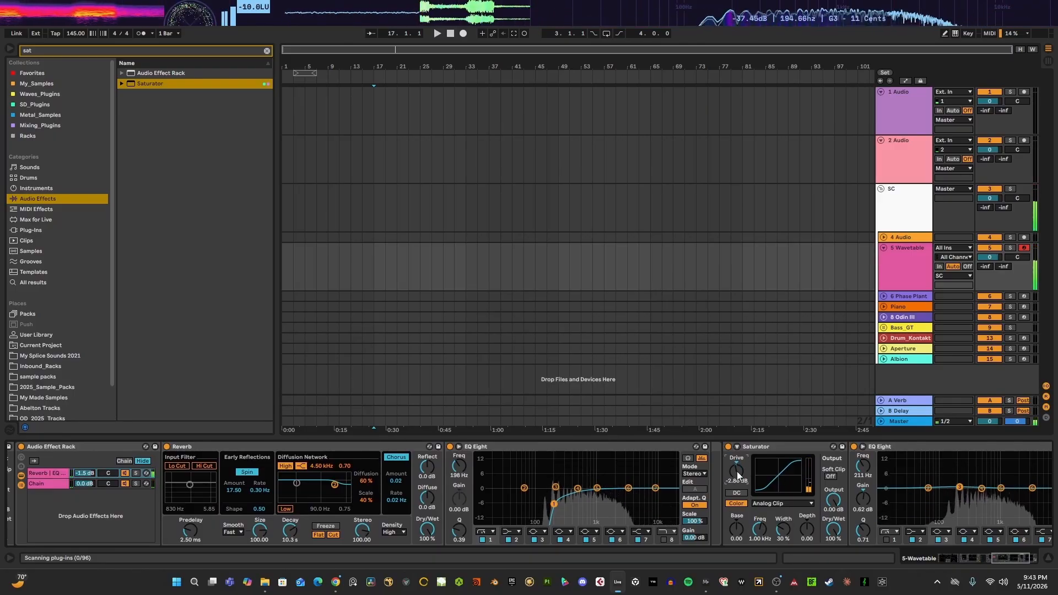
drag(736, 471, 736, 455)
click(901, 422)
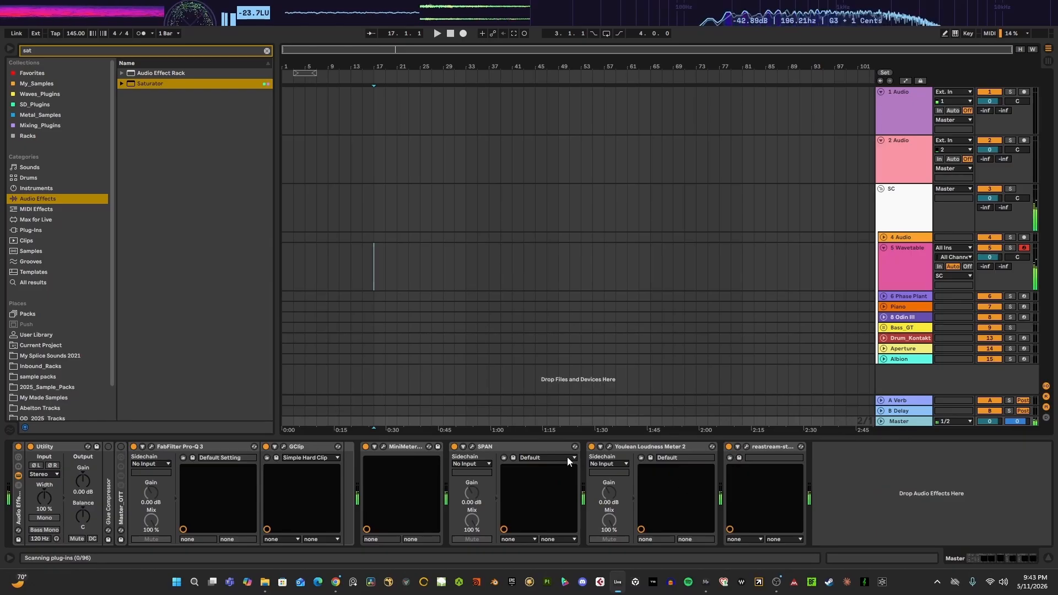
click(899, 284)
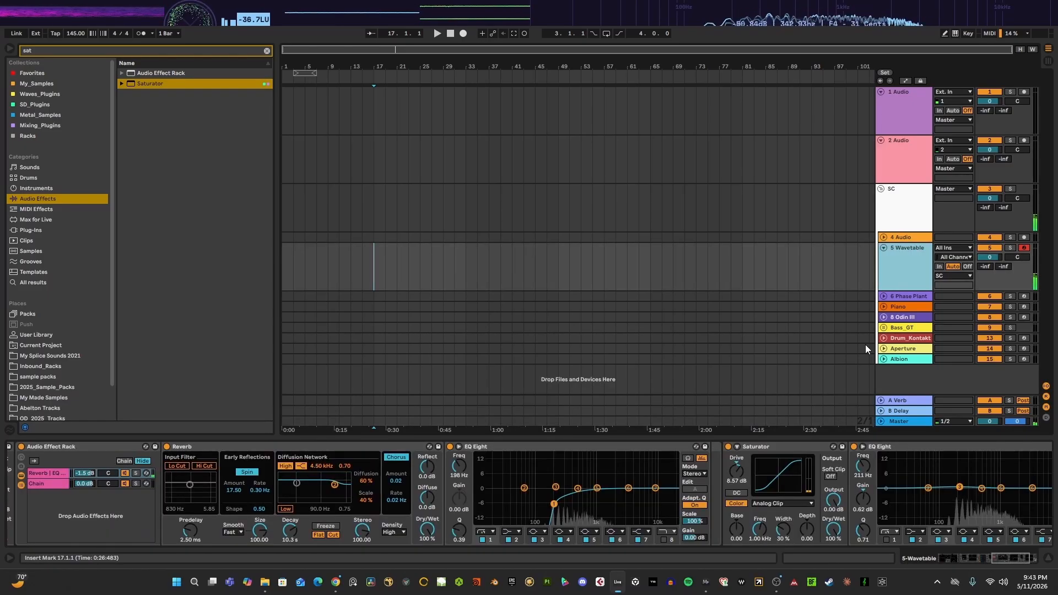
click(1013, 560)
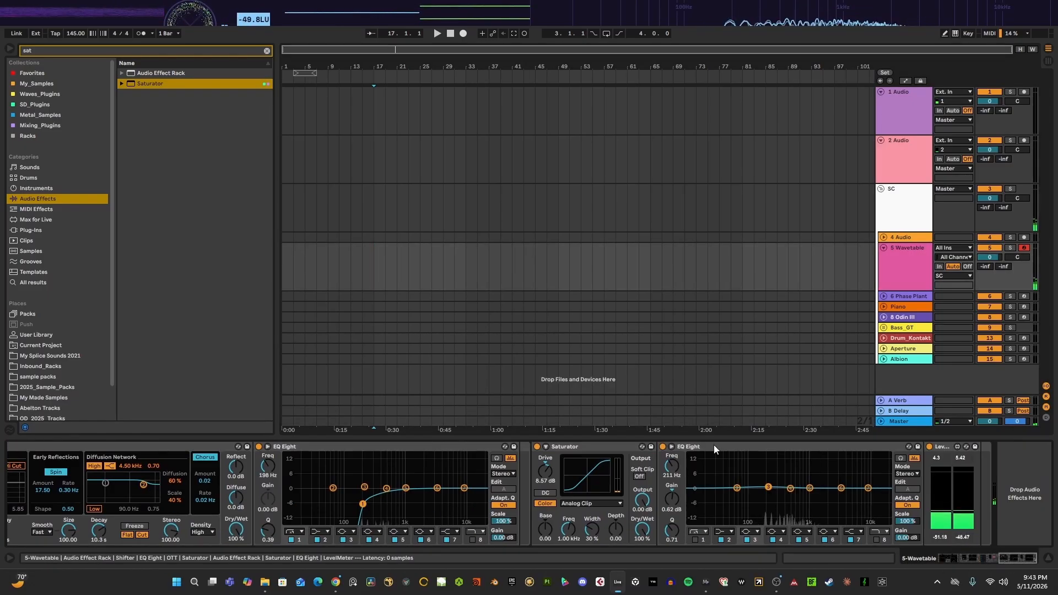
- In Wavetable, set the oscillator 1 position to 39 %, the first filter's resonance to 36 % and its frequency to 202 Hz
drag(1011, 557, 950, 558)
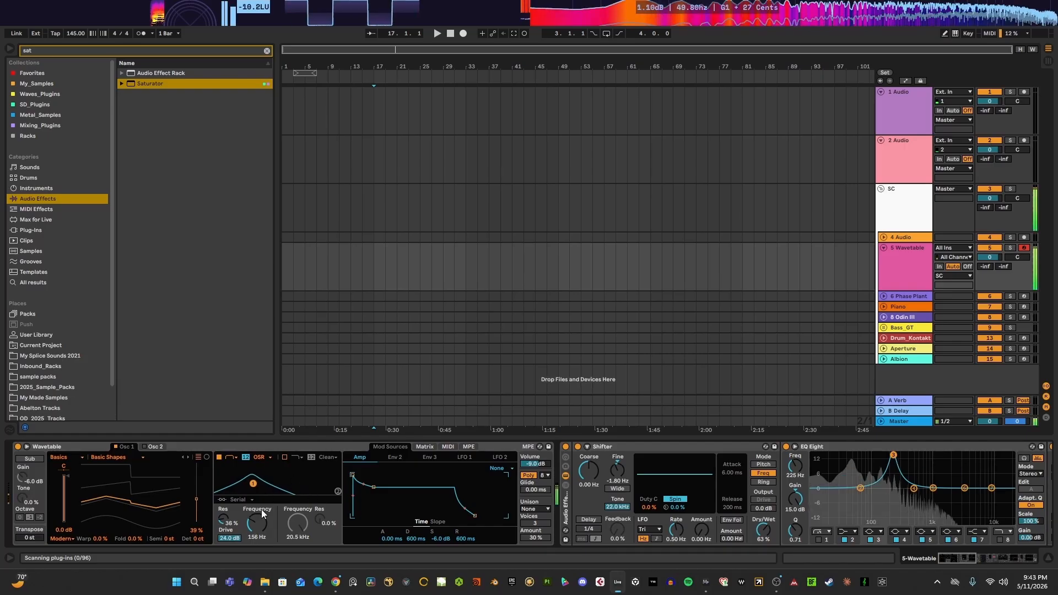
mouse_move(258, 522)
mouse_down()
mouse_move(258, 480)
mouse_move(257, 518)
mouse_up()
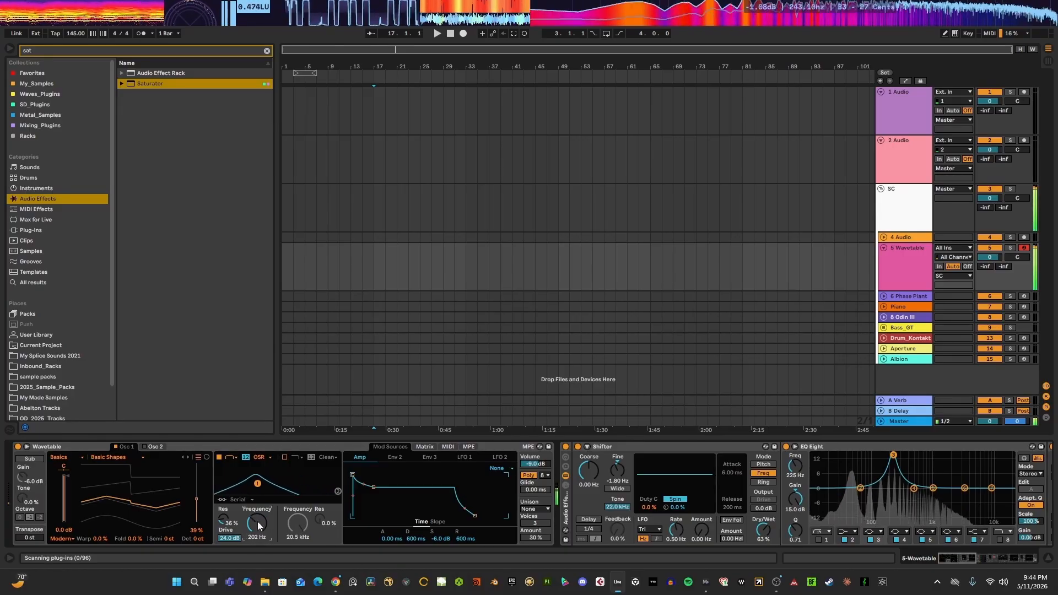
click(245, 447)
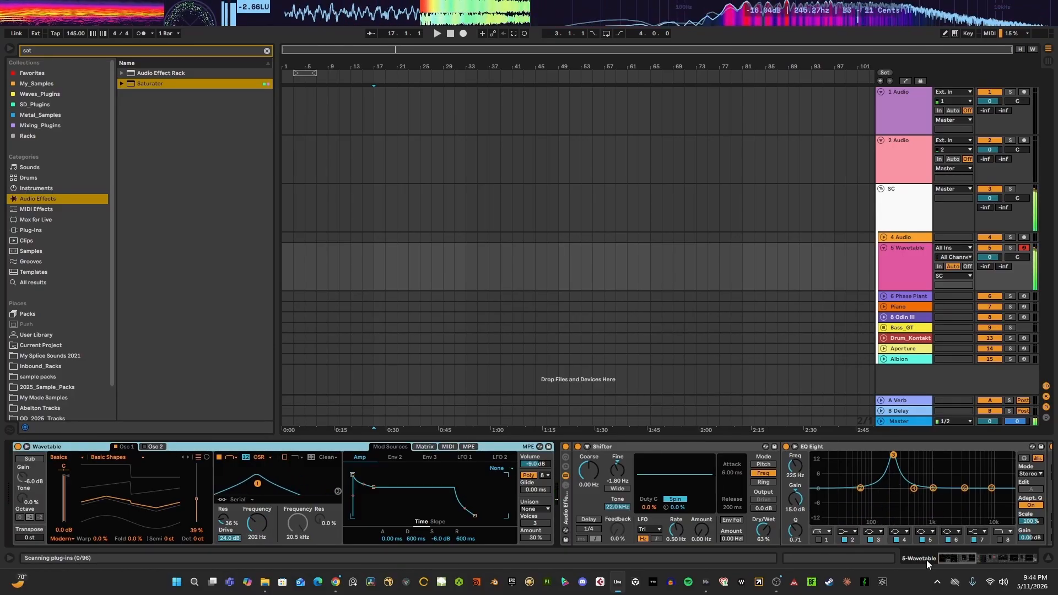
- Group Wavetable and all effects on its track into a single Instrument Rack and check the grouped chain
drag(927, 559, 949, 557)
click(569, 503)
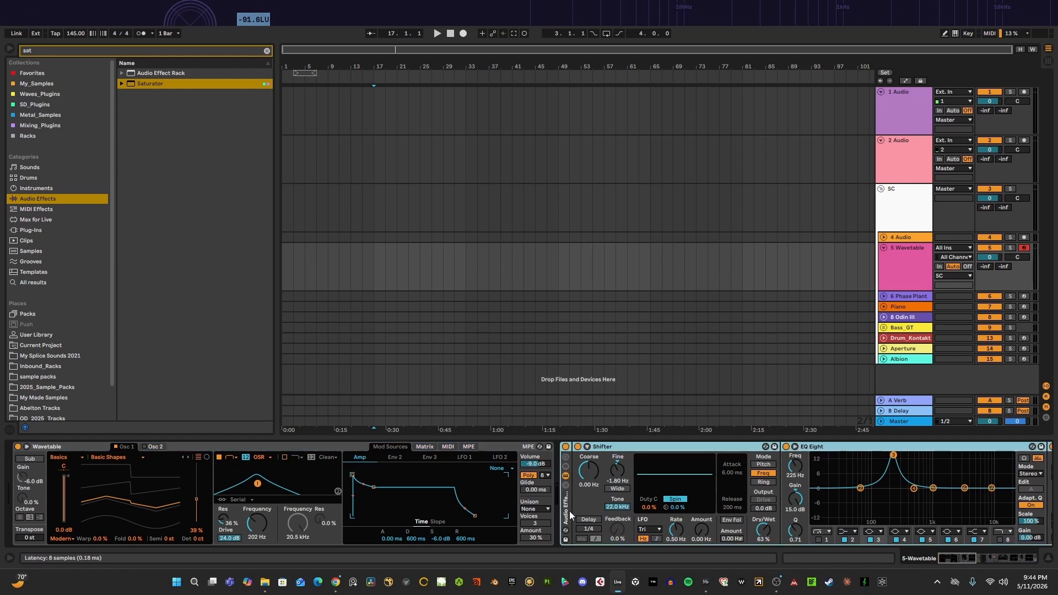
key(ctrl+a)
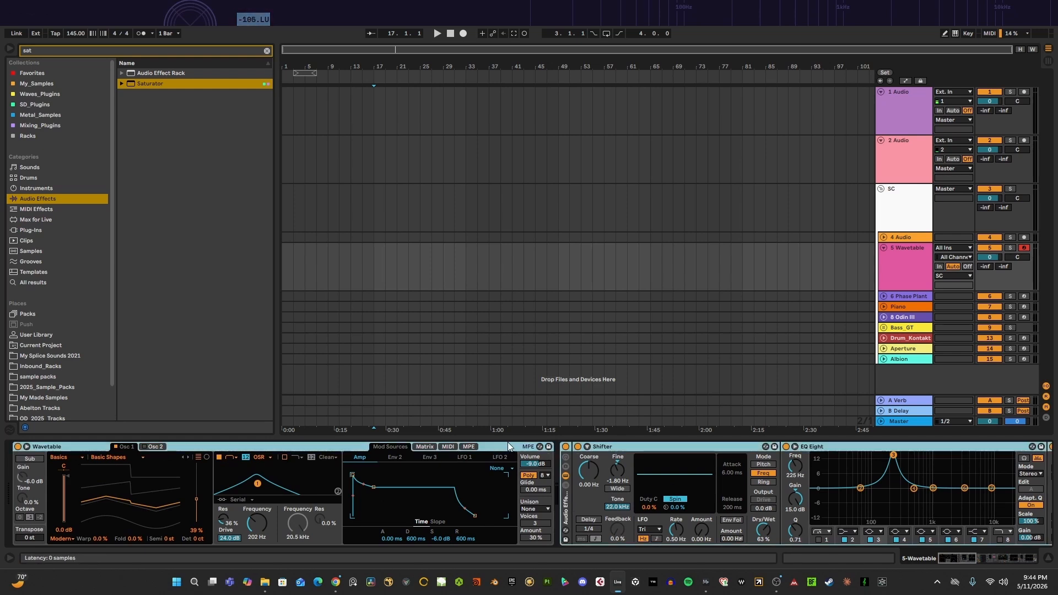
key(ctrl+g)
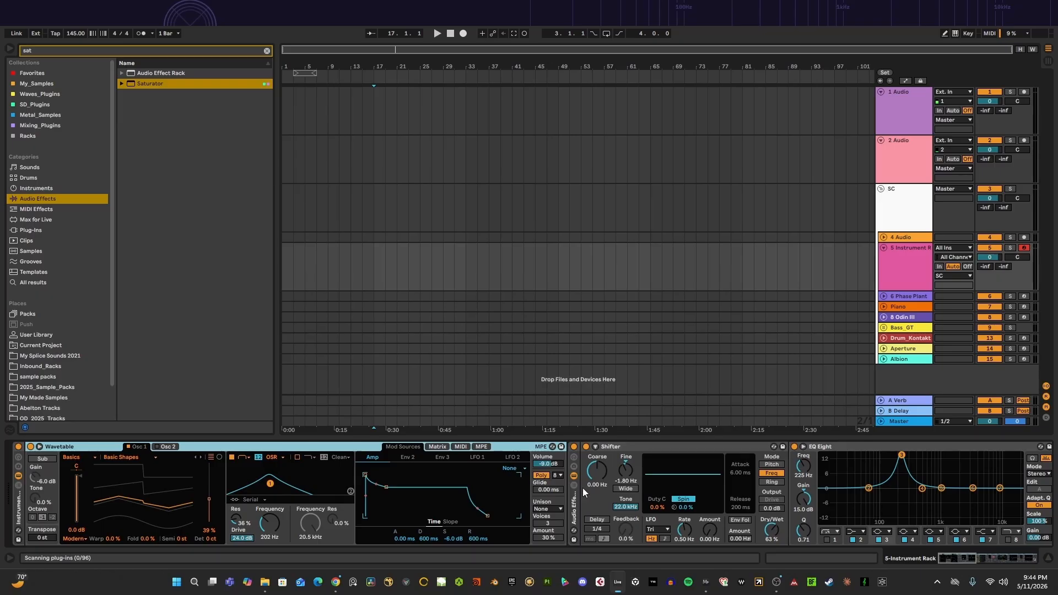
drag(913, 557, 948, 550)
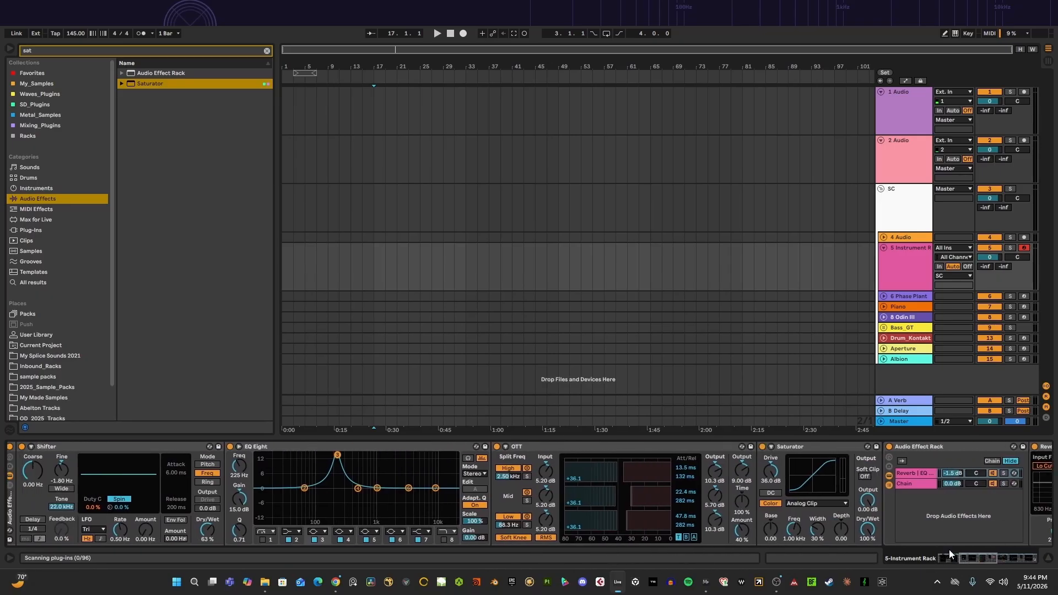
drag(337, 455, 342, 455)
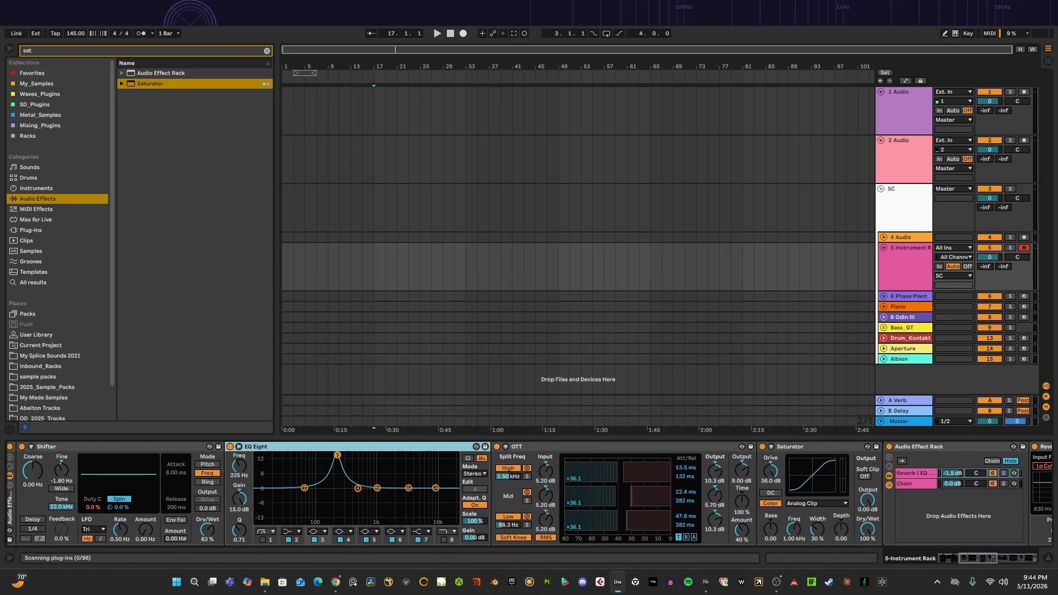
drag(963, 555, 944, 561)
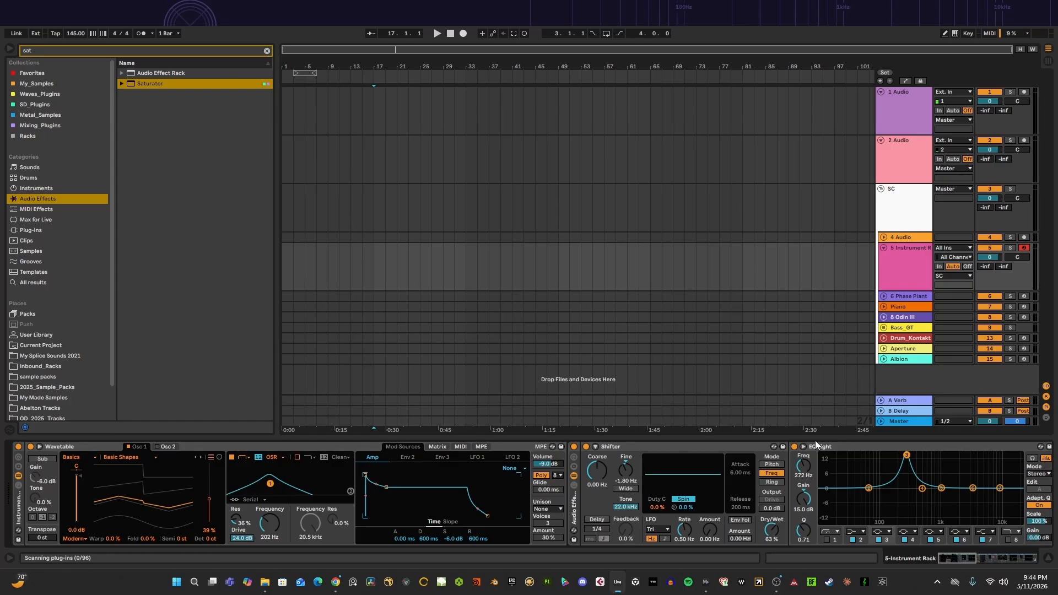
click(18, 476)
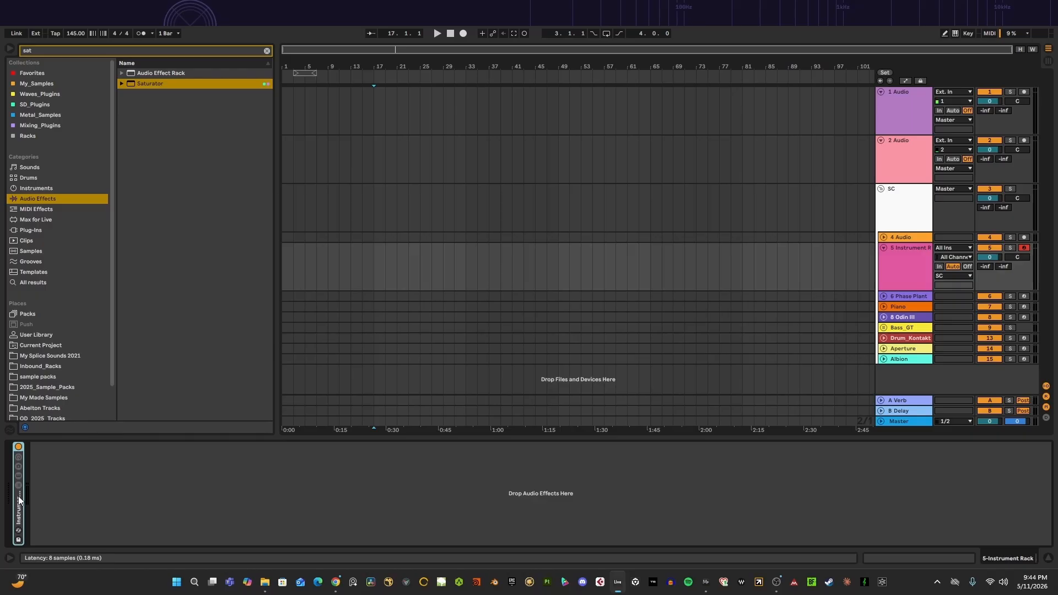
click(19, 477)
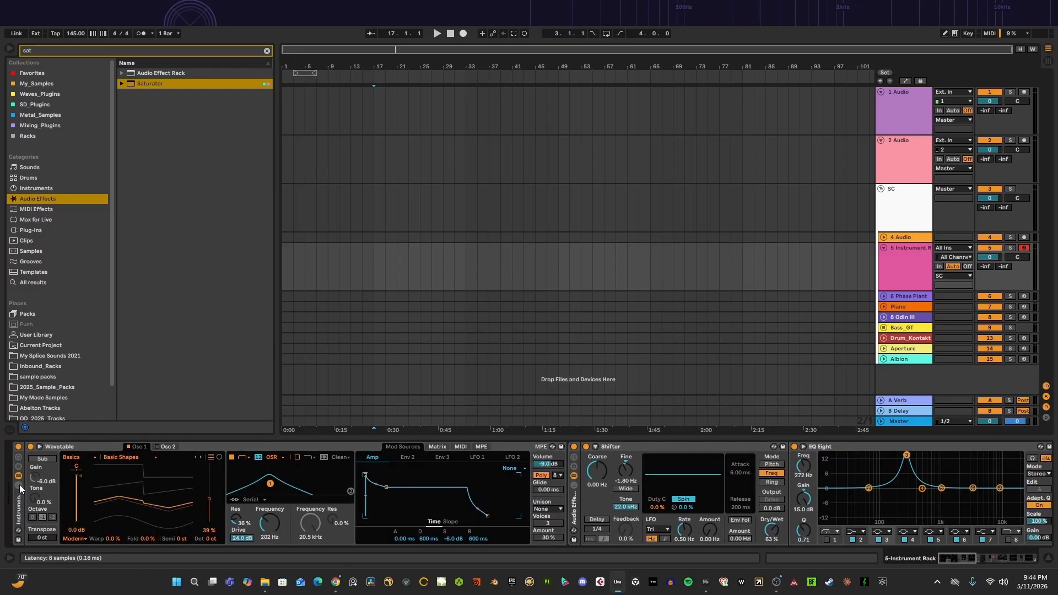
- Map Wavetable's first filter frequency to Macro 1 of the Instrument Rack and check the macro with the rack's devices hidden
right_click(269, 523)
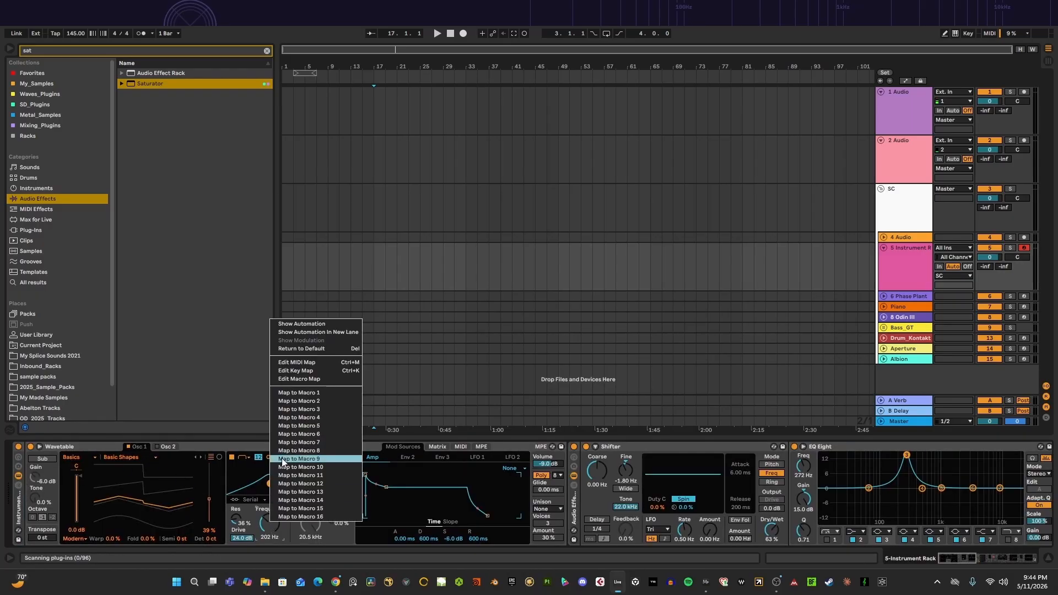
click(290, 392)
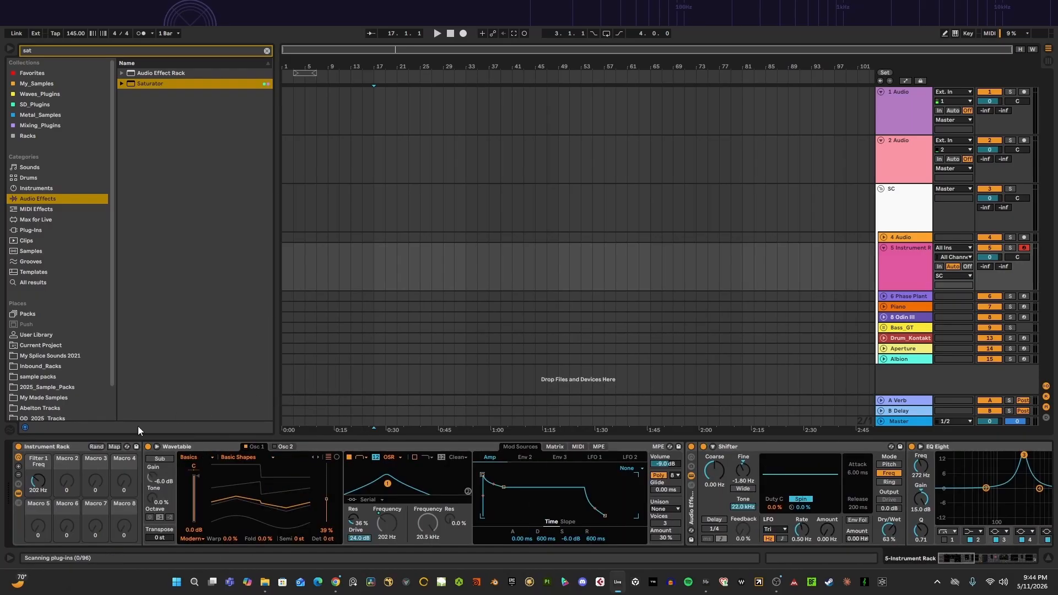
click(19, 492)
click(50, 448)
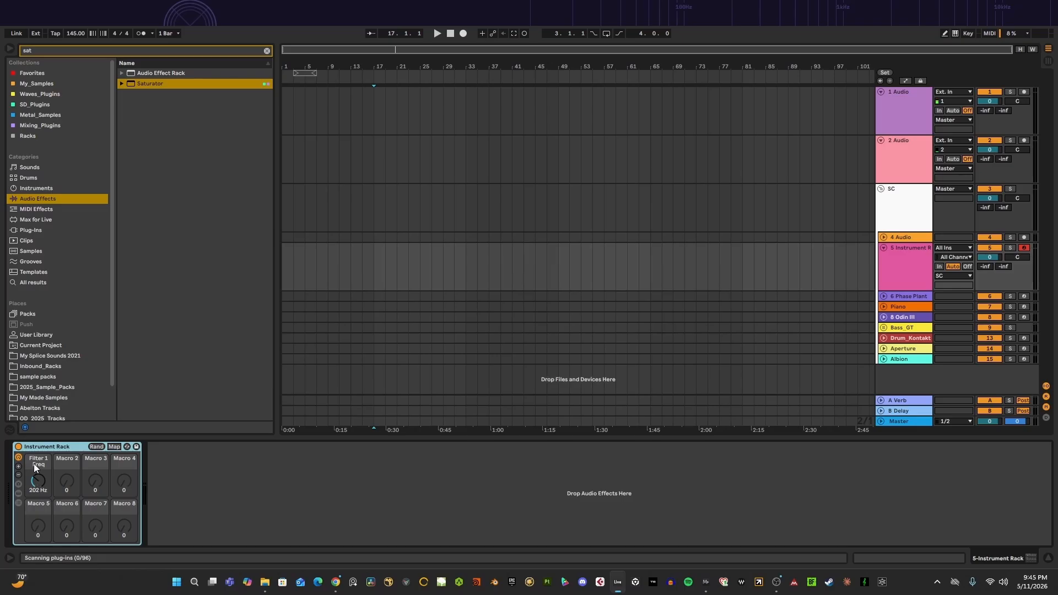
click(19, 492)
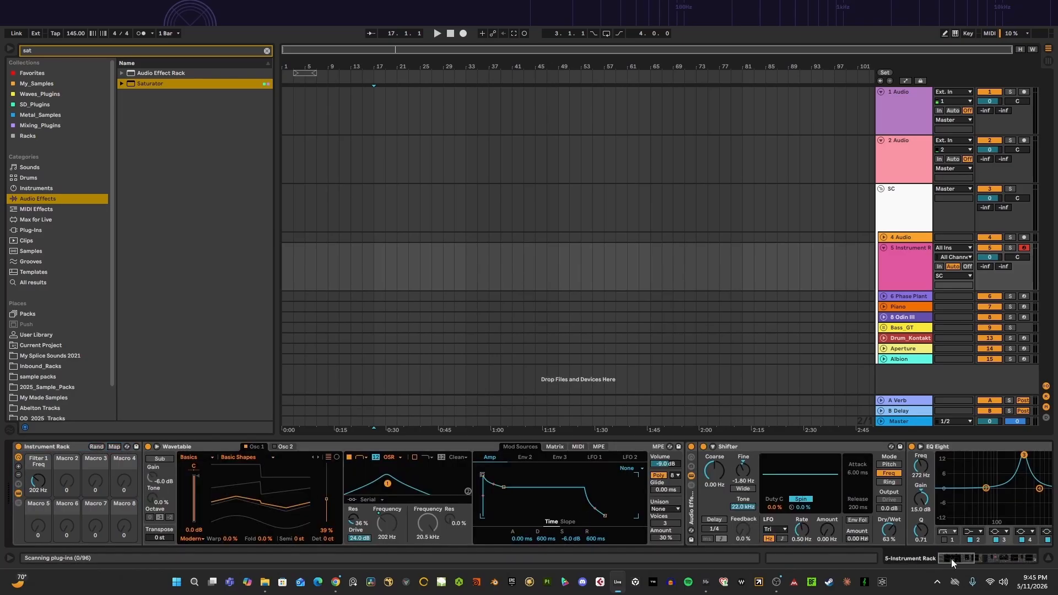
- Raise the Filter 1 Freq macro to 1.41 kHz and shorten the Reverb's decay to 1.60 s
drag(951, 559, 252, 532)
click(18, 493)
drag(38, 481, 38, 459)
click(19, 493)
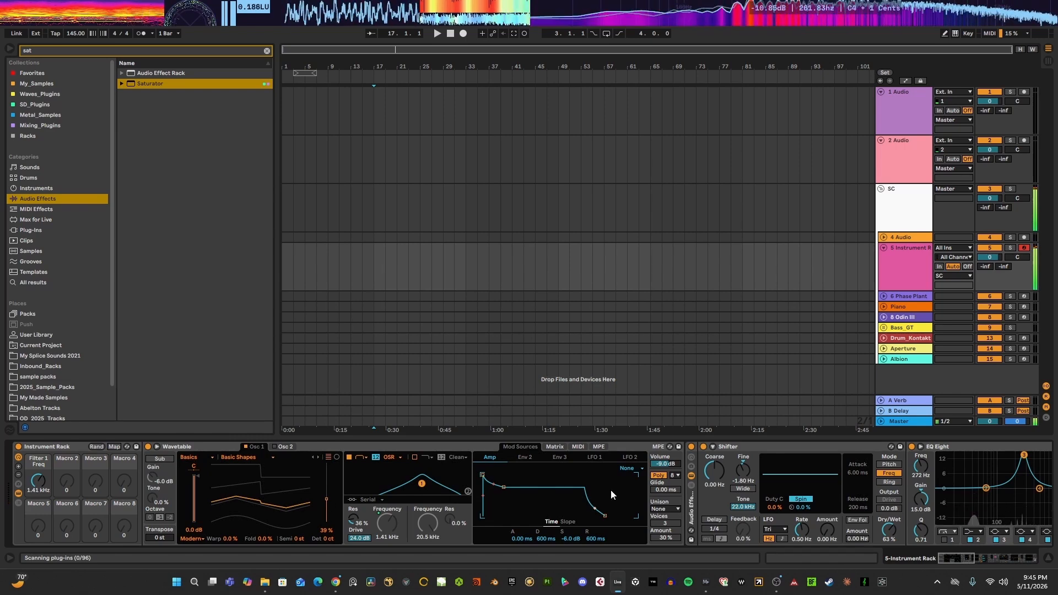
drag(944, 557, 980, 557)
drag(832, 531, 832, 561)
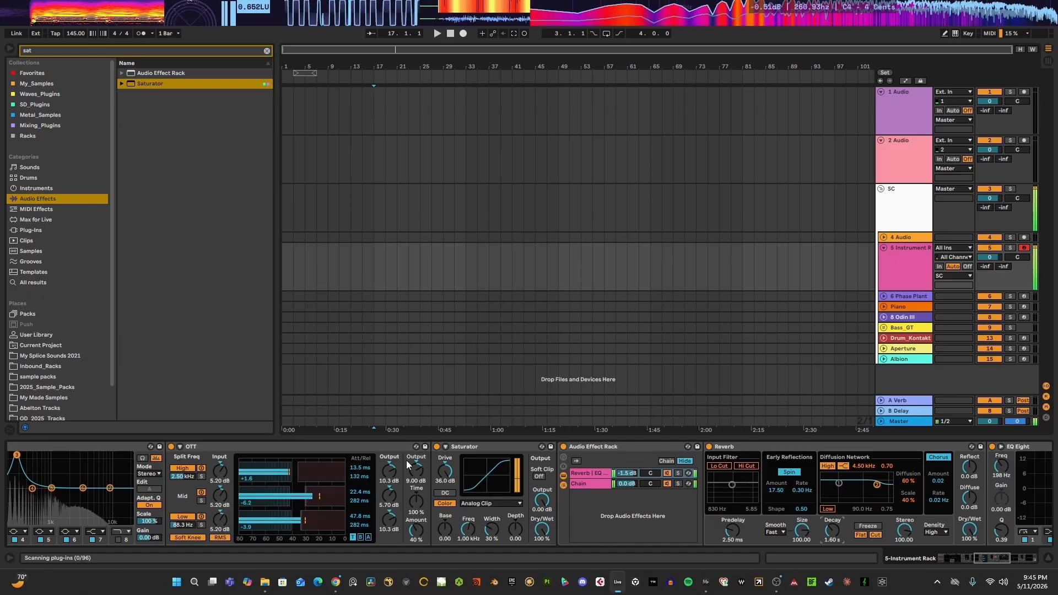
- Duplicate the OTT after the second Saturator until there are four in series, keeping all of them folded
click(325, 447)
double_click(388, 447)
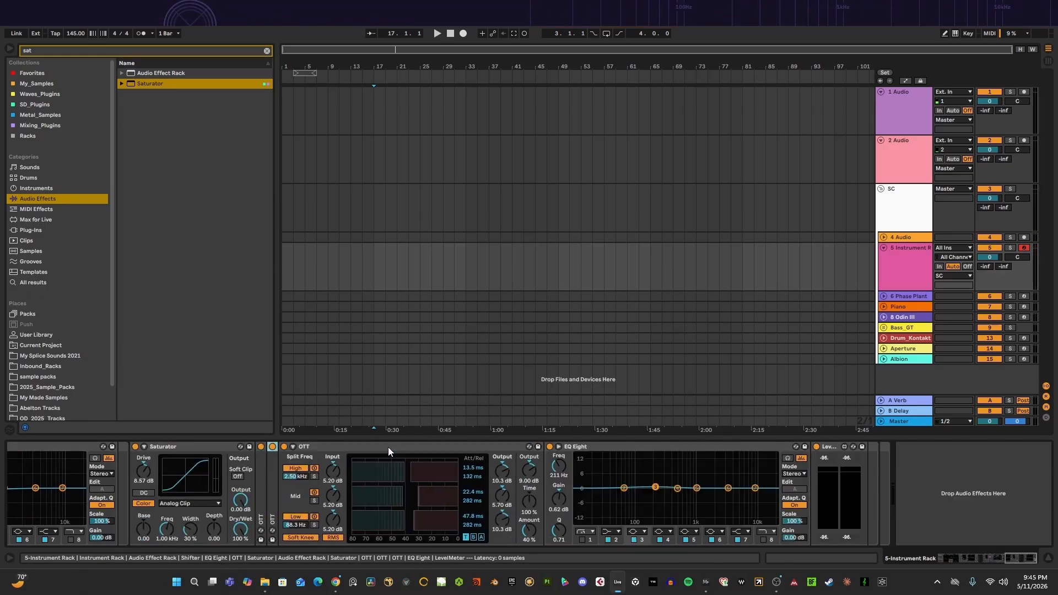
double_click(372, 448)
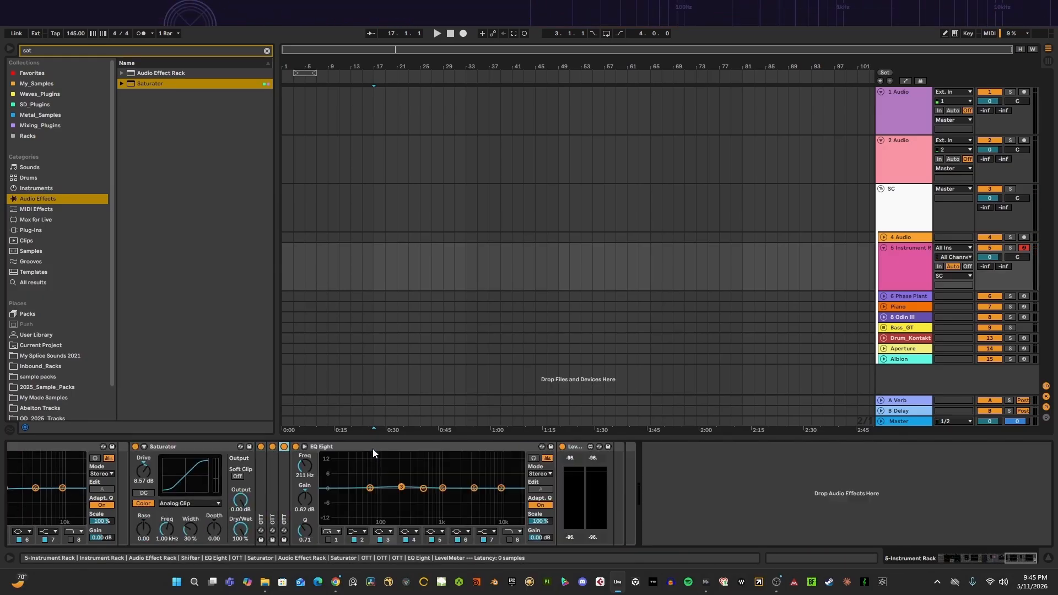
shift+click(261, 478)
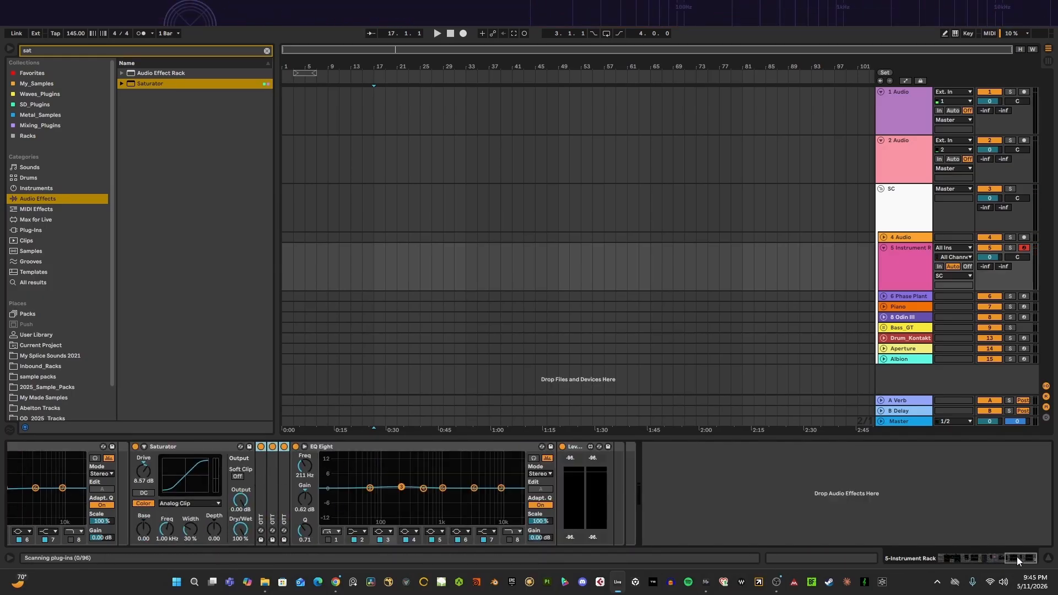
drag(1017, 557, 1010, 558)
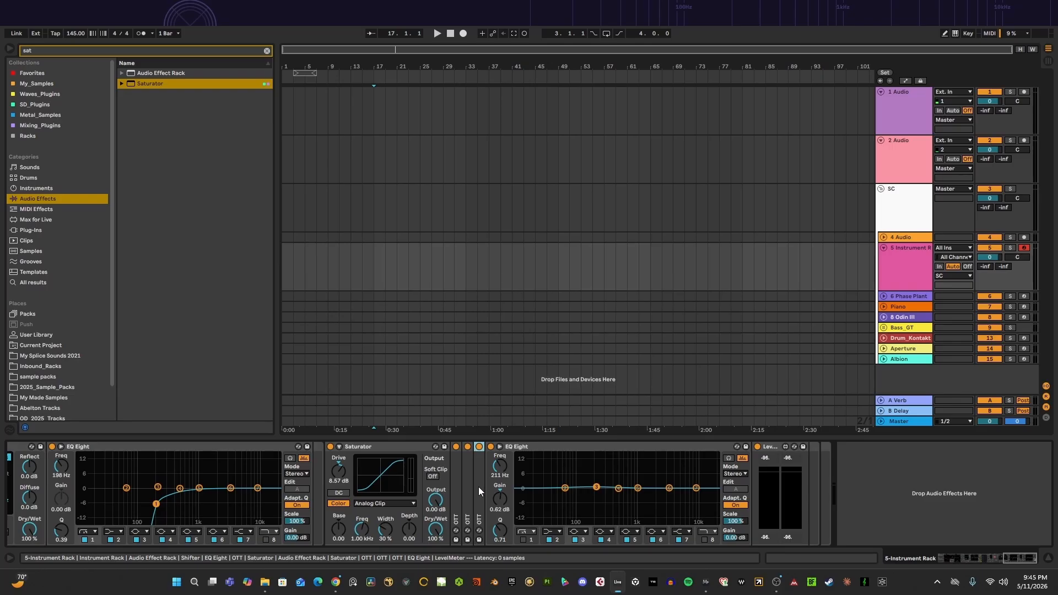
key(ctrl+d)
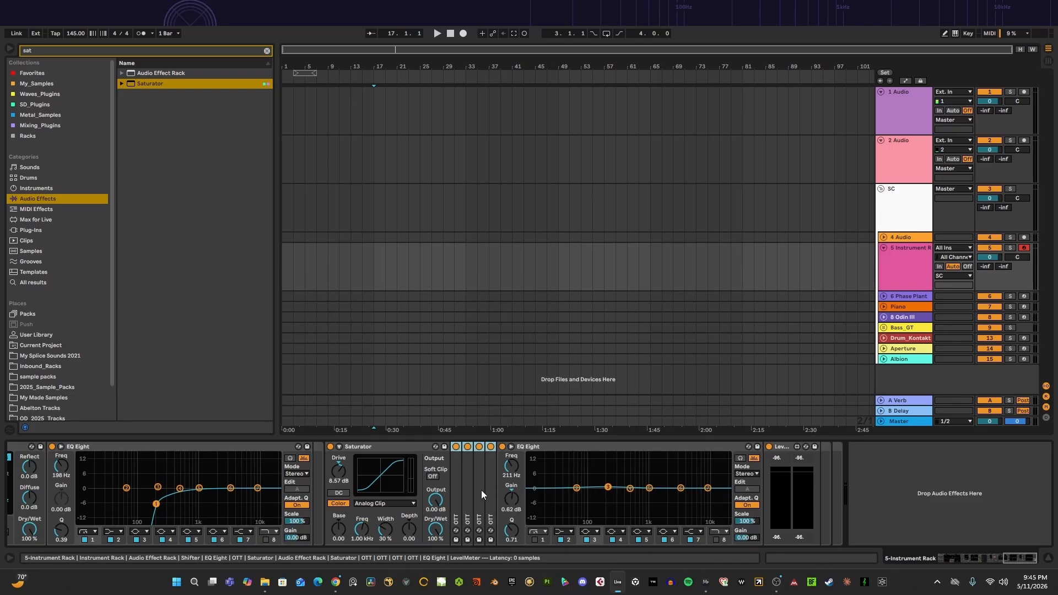
- Group the four OTTs into an Audio Effect Rack and duplicate that rack three times
key(ctrl+g)
double_click(457, 501)
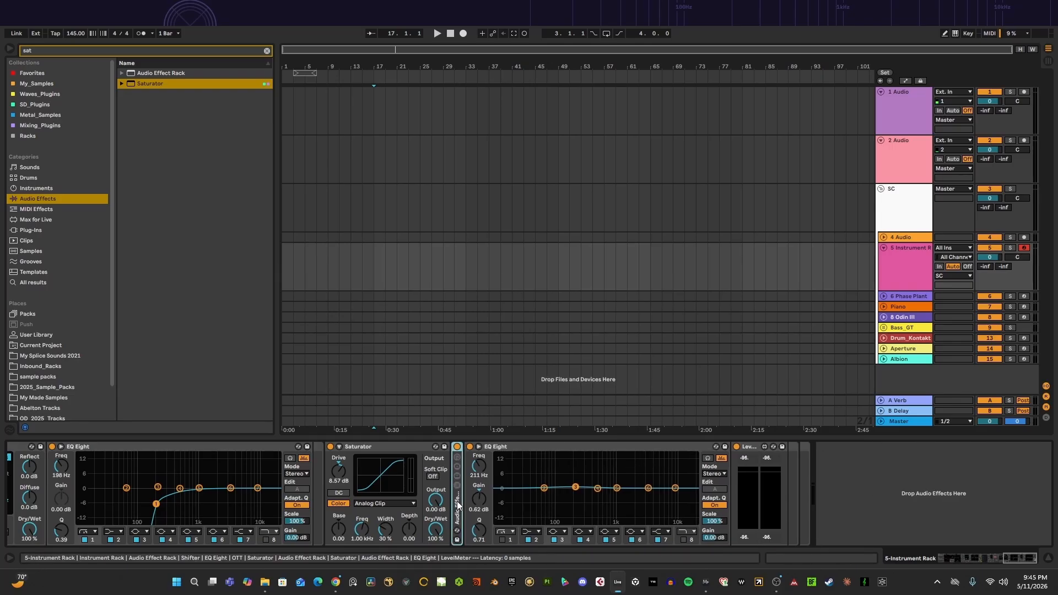
key(ctrl+d)
key(ctrl+d)
key(ctrl+d)
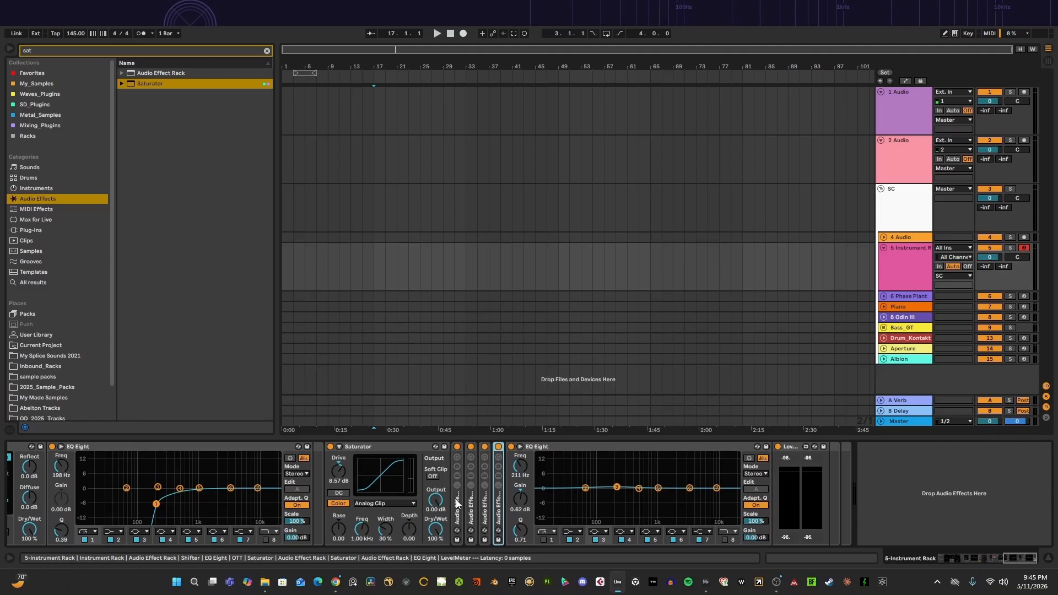
- Group the four OTT racks into one outer Audio Effect Rack and fold it
shift+click(500, 506)
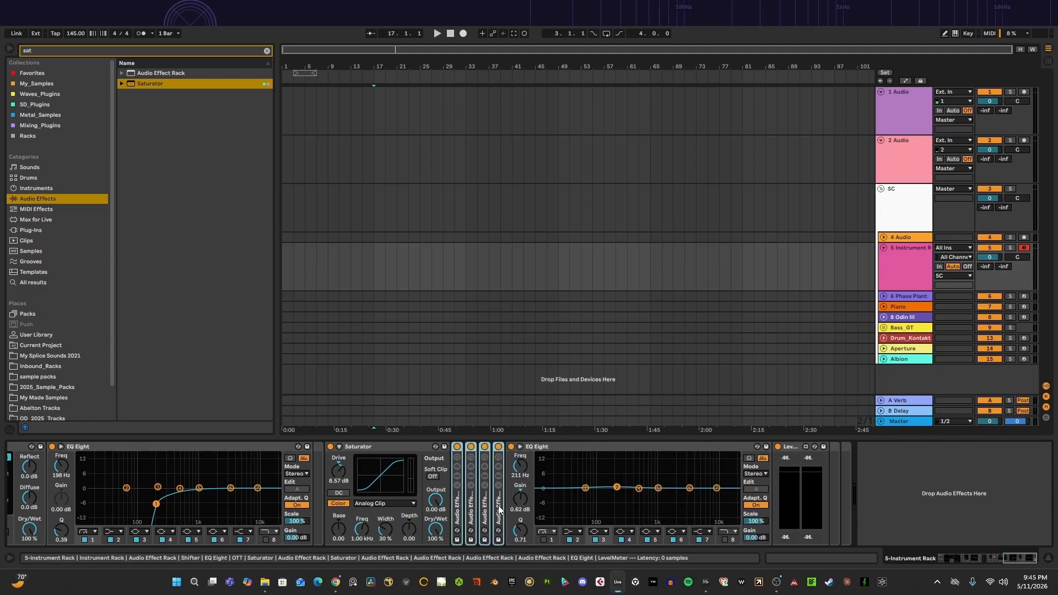
key(ctrl+d)
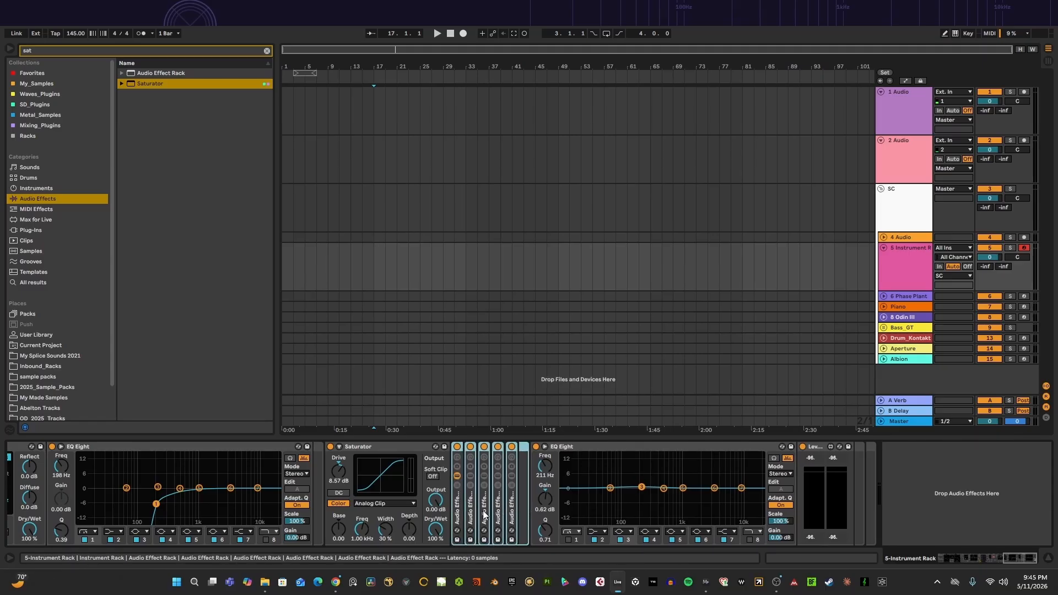
double_click(459, 517)
- Duplicate the outer OTT rack, audition the chain with the copy switched off, and delete the copy
key(ctrl+d)
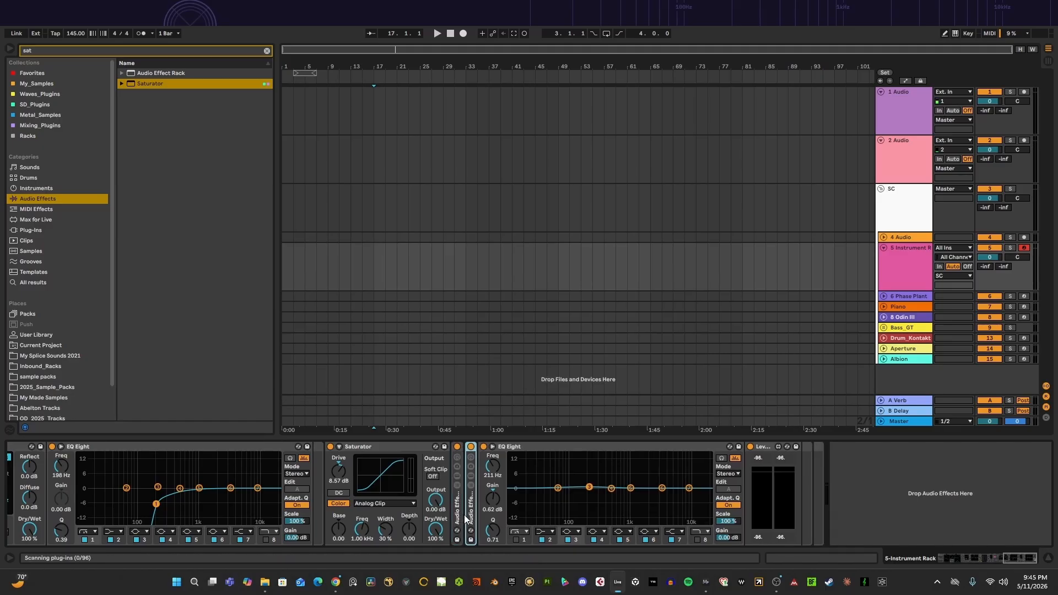
click(460, 516)
double_click(459, 514)
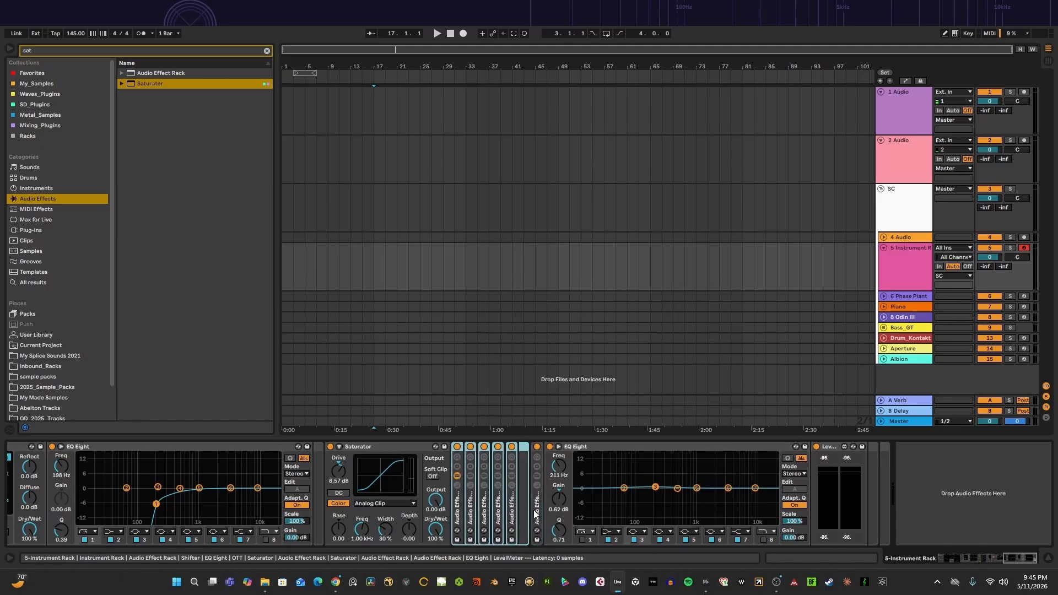
double_click(537, 510)
mouse_move(1011, 561)
mouse_down()
mouse_move(996, 563)
mouse_move(1025, 560)
mouse_up()
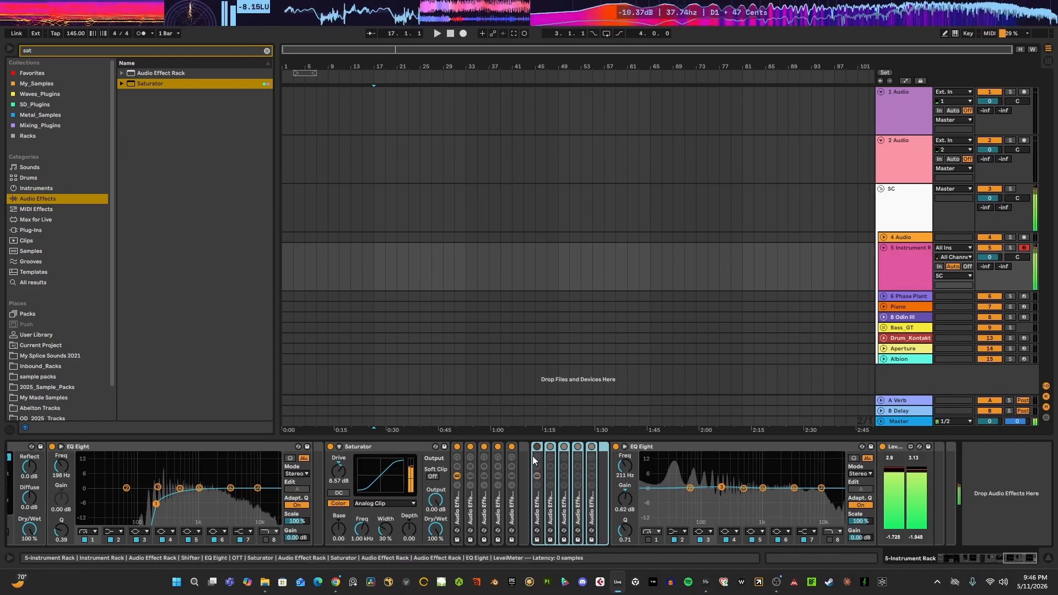
click(457, 448)
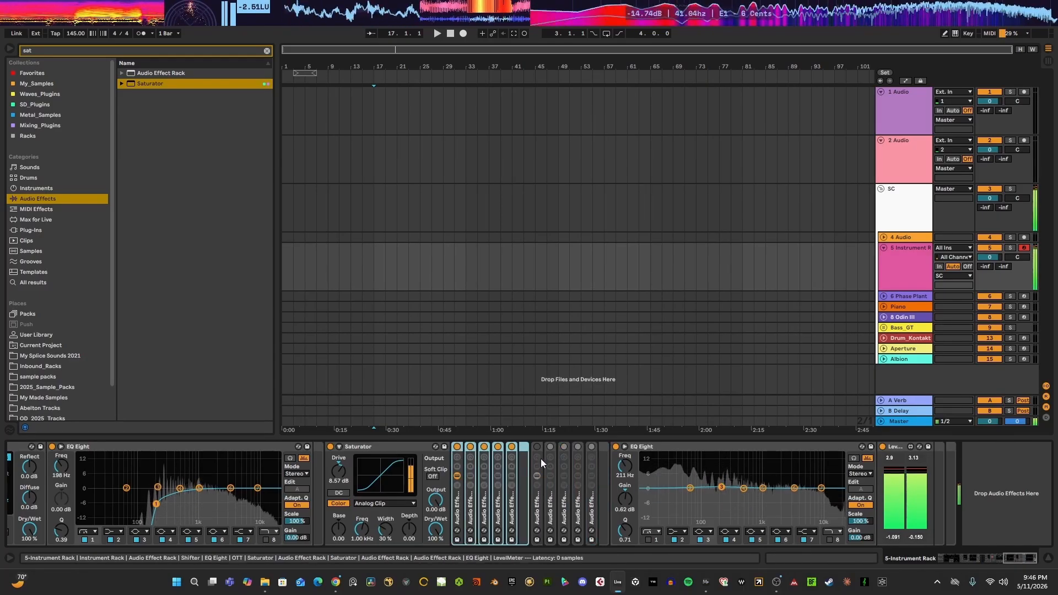
click(538, 505)
key(Delete)
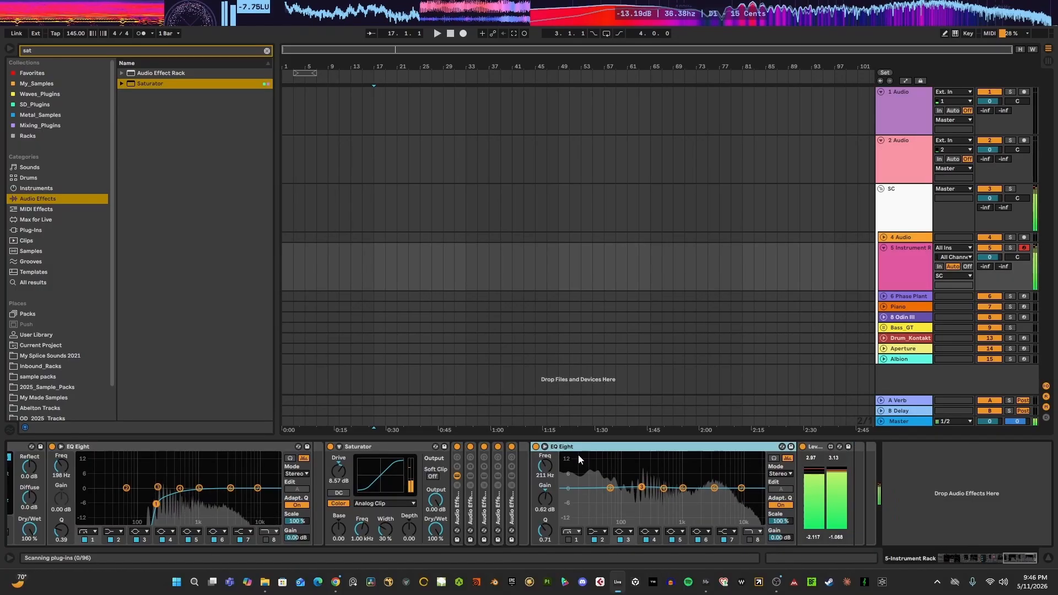
- Set the Amount of the last OTT in the final nested rack to 56 % and raise its overall output gain
click(511, 512)
double_click(512, 507)
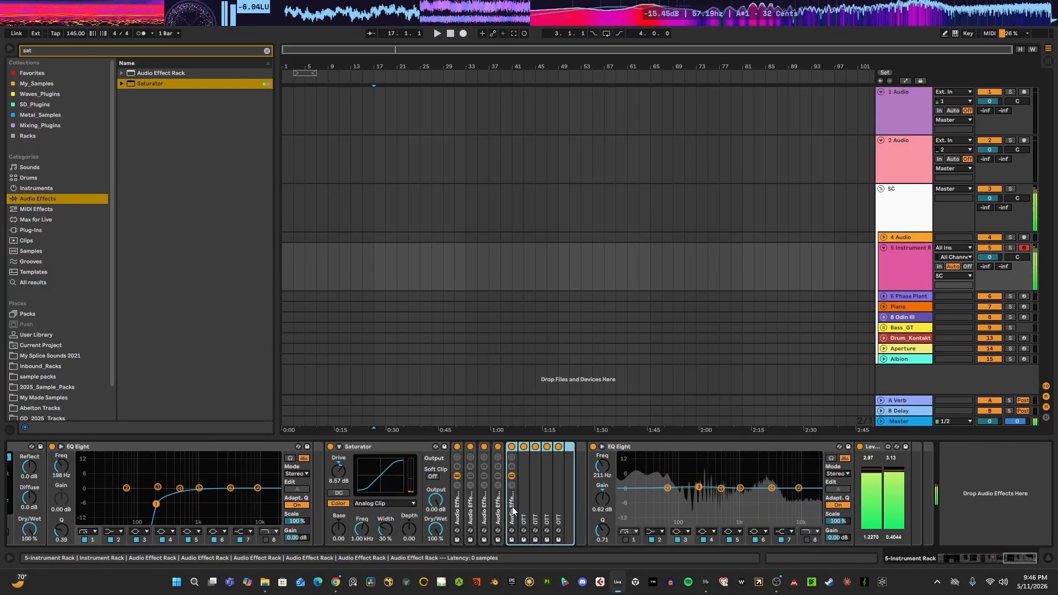
double_click(559, 498)
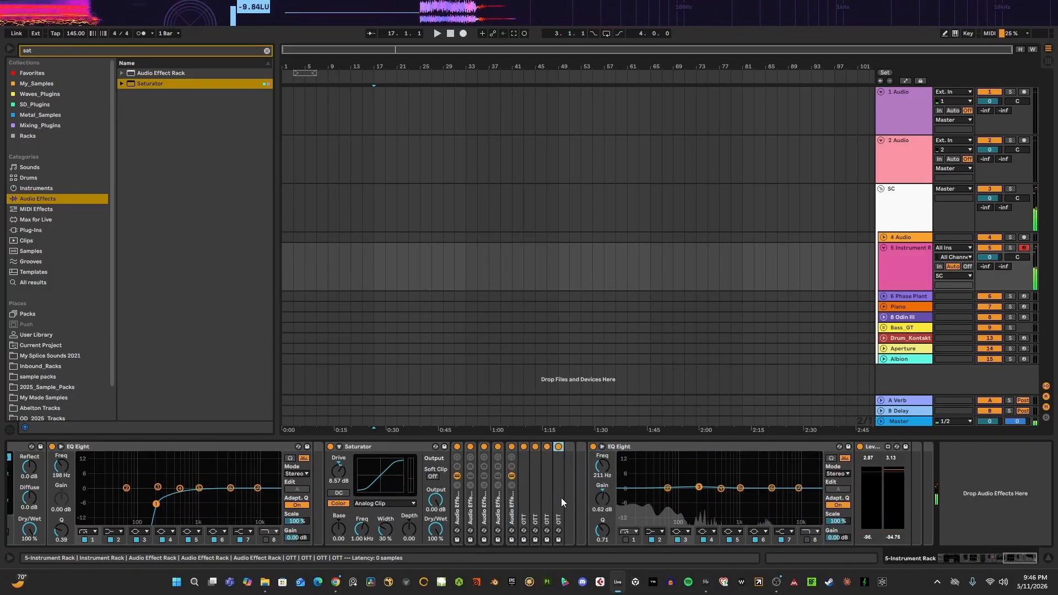
click(511, 508)
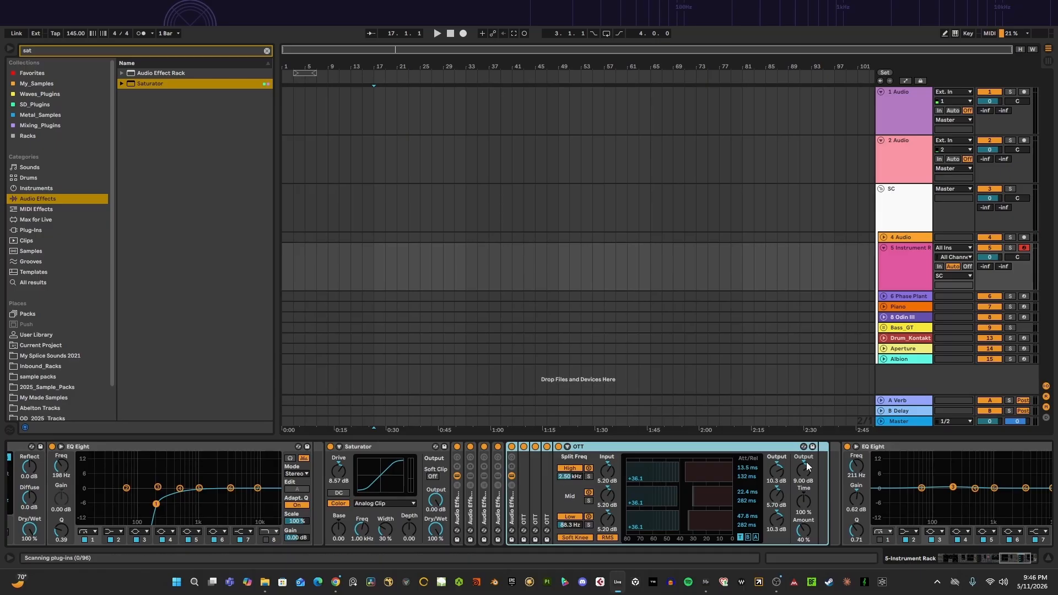
drag(803, 529, 802, 510)
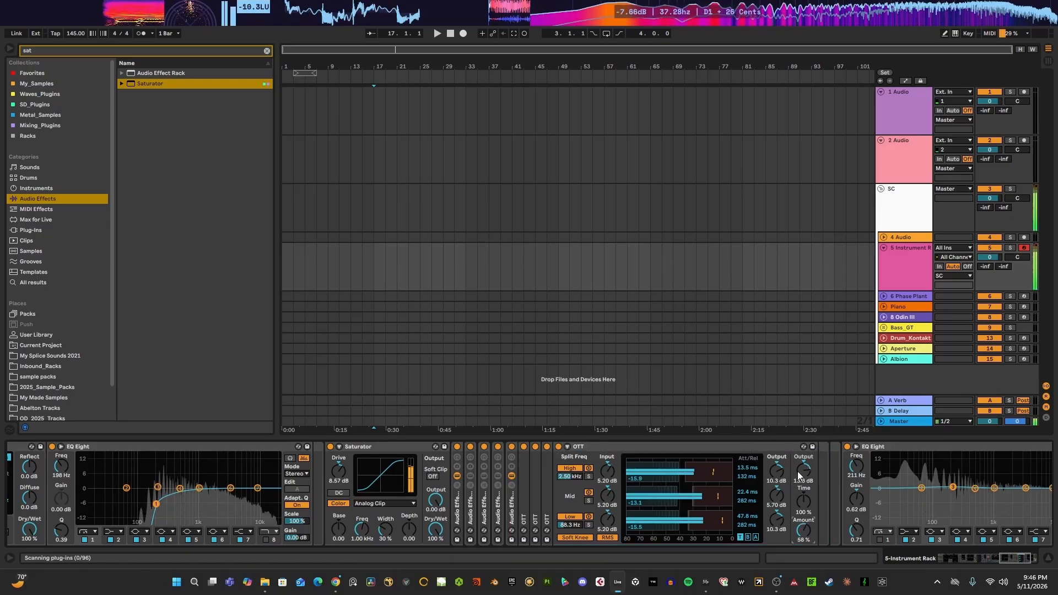
drag(798, 471, 797, 435)
double_click(666, 445)
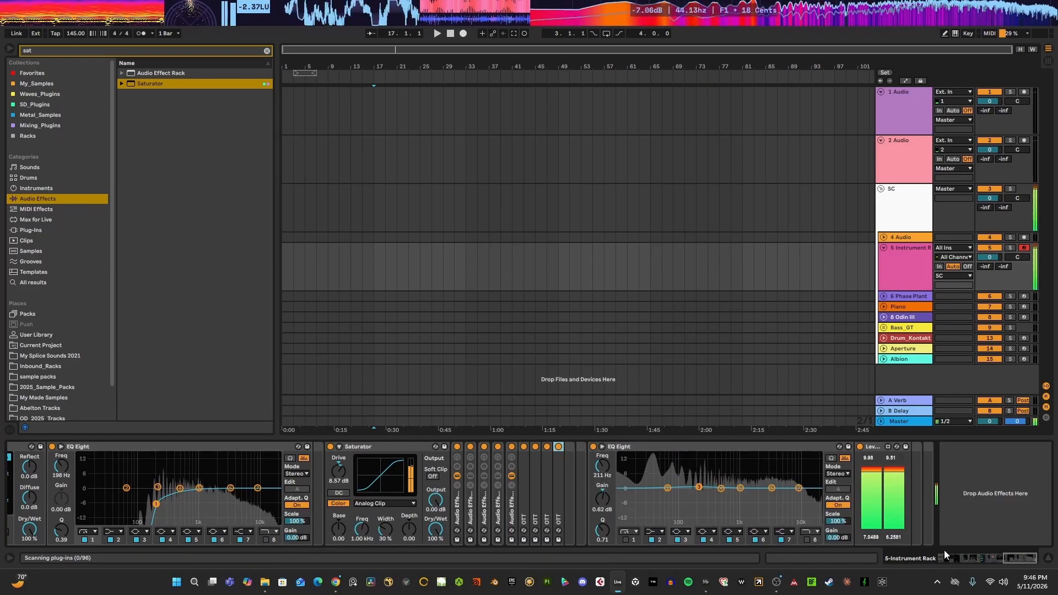
- Bypass the Audio Effect Rack after Wavetable to hear the dry sound and re-enable it
drag(1011, 557, 782, 538)
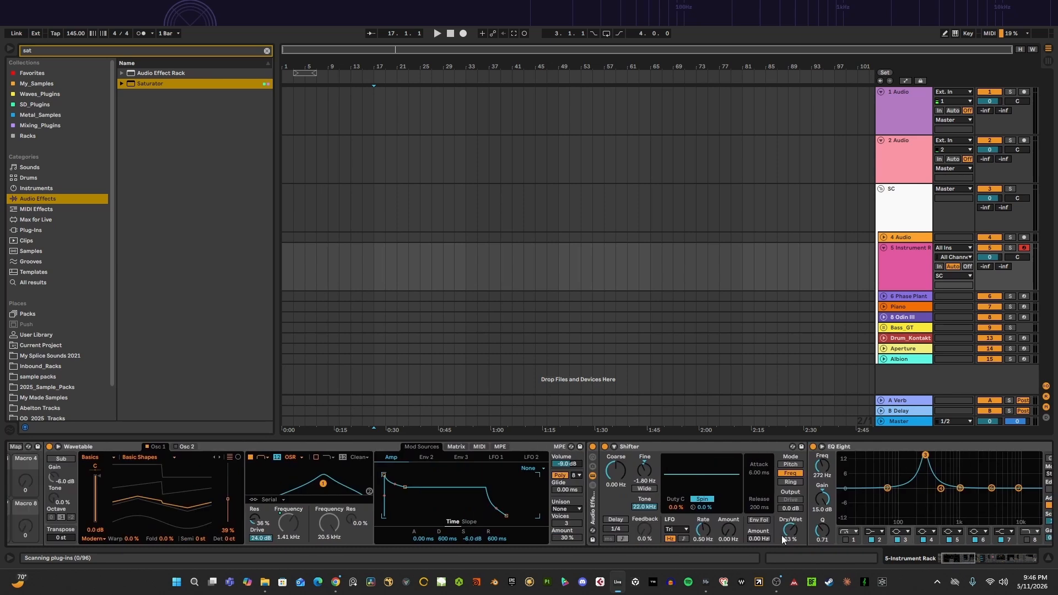
click(593, 446)
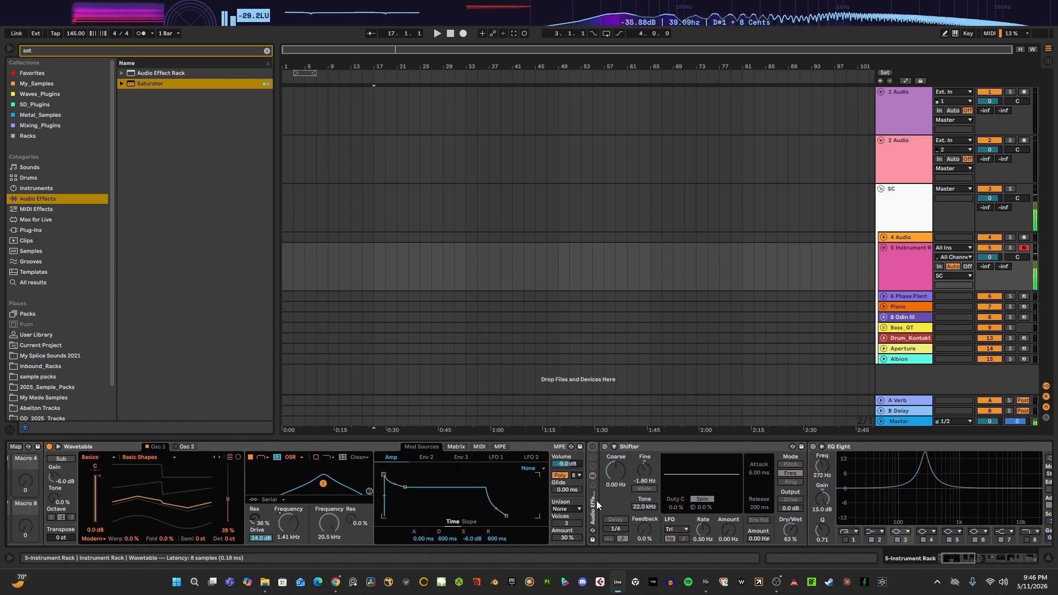
click(593, 447)
- Inspect the nested OTT racks after the second Saturator by folding and unfolding their contents
drag(957, 557, 1019, 558)
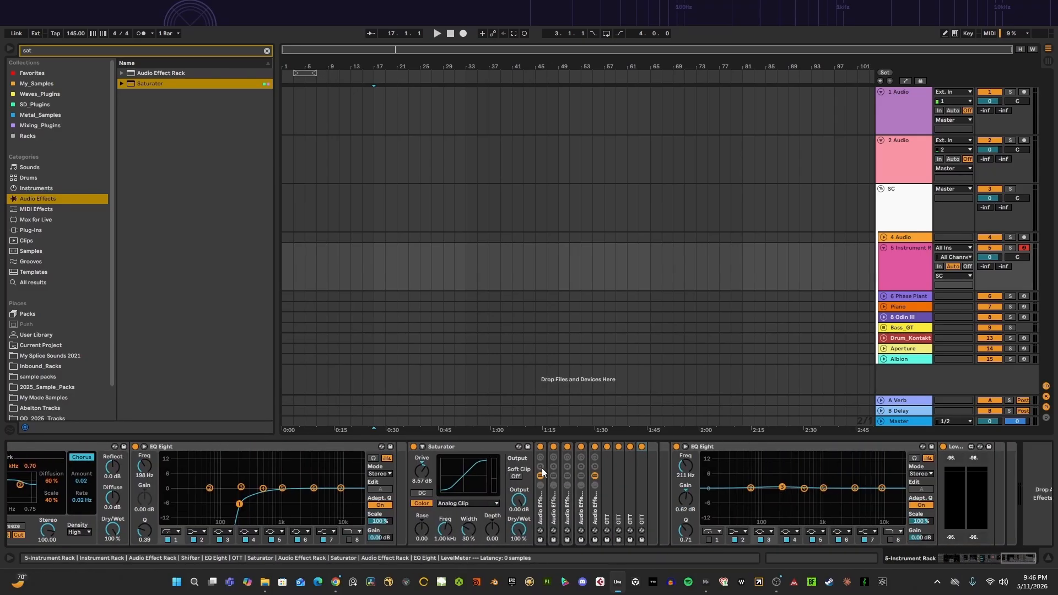
click(594, 475)
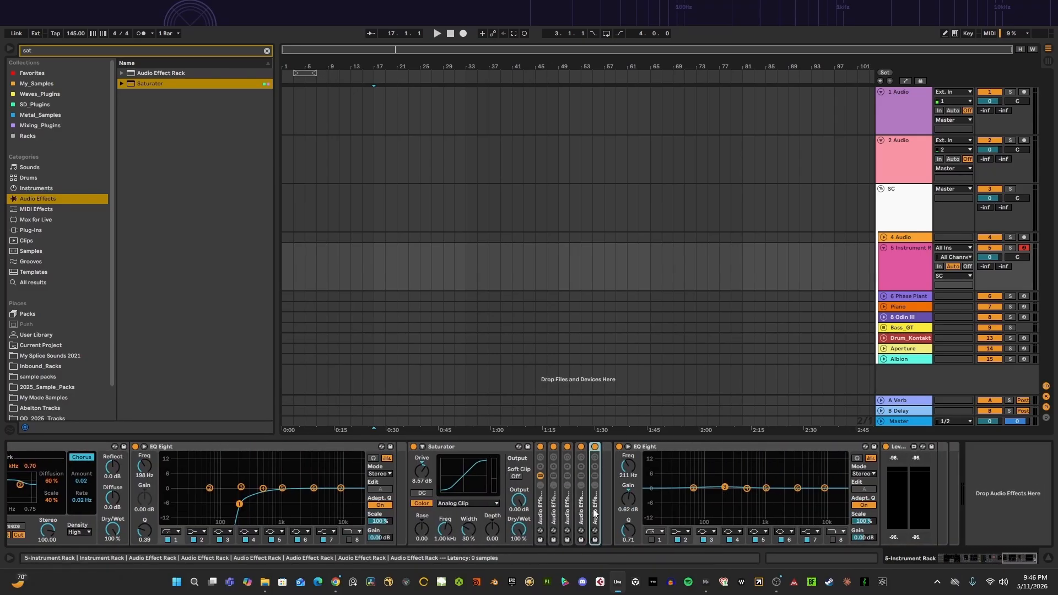
shift+click(542, 510)
double_click(553, 506)
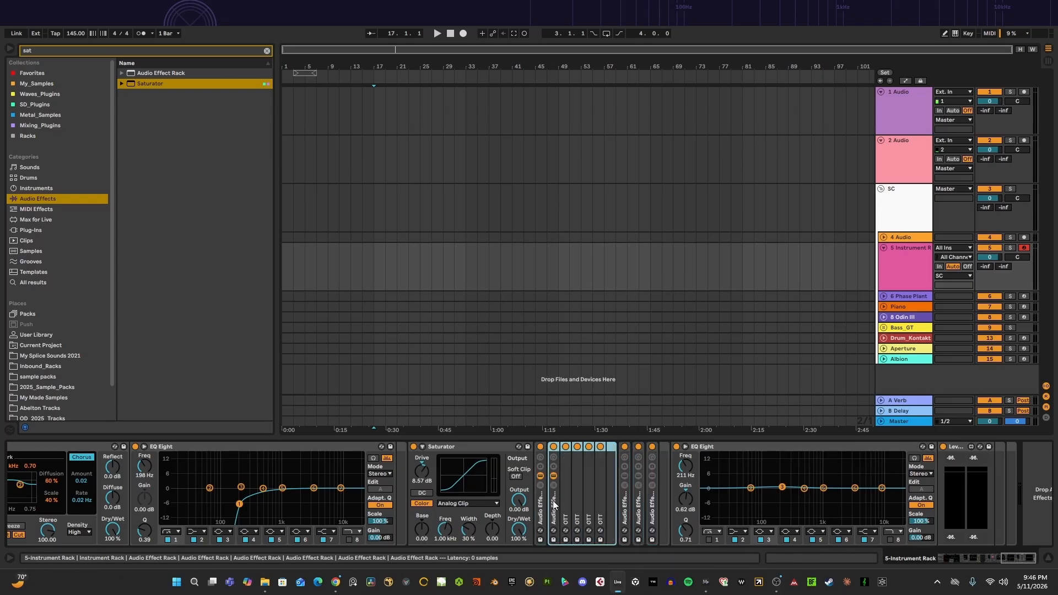
double_click(554, 500)
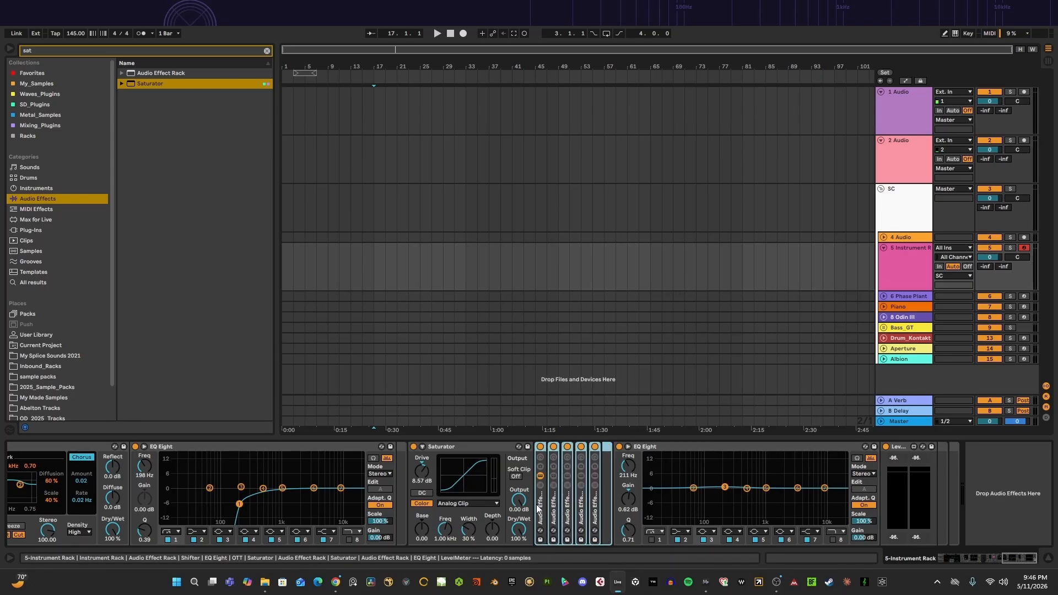
- Set Shifter's Fine to -2.05 Hz and move Wavetable's Osc 1 wavetable position to 17 %
drag(1020, 563, 958, 561)
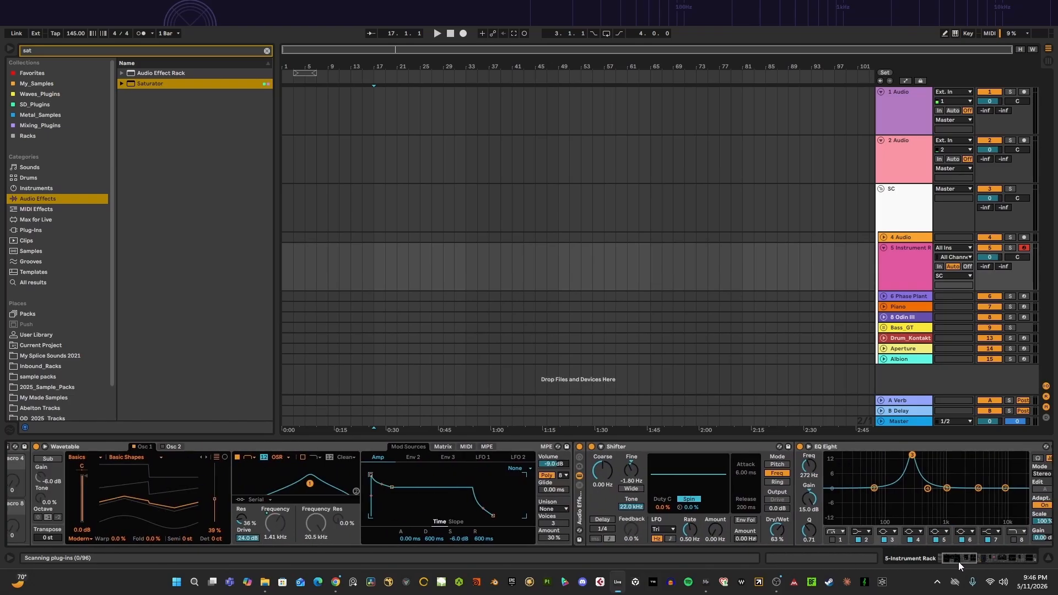
mouse_move(634, 473)
mouse_down()
mouse_move(634, 485)
mouse_move(633, 459)
mouse_move(633, 512)
mouse_move(633, 476)
mouse_up()
mouse_move(103, 516)
mouse_down()
mouse_move(103, 495)
mouse_move(103, 516)
mouse_up()
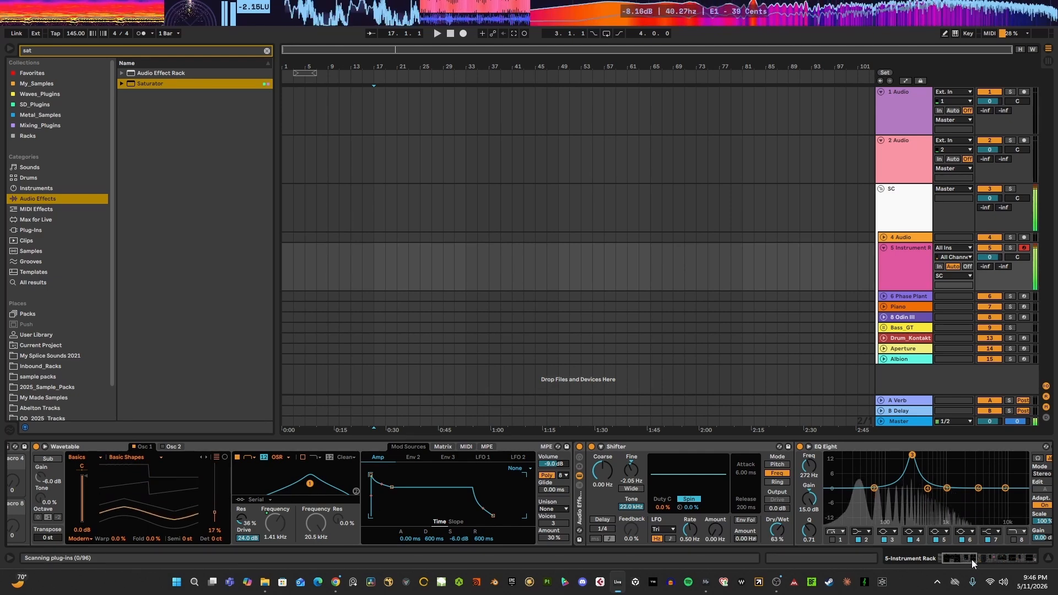
- Lower the Instrument Rack's Filter 1 Freq macro to 818 Hz
drag(971, 560, 956, 559)
drag(36, 481, 36, 495)
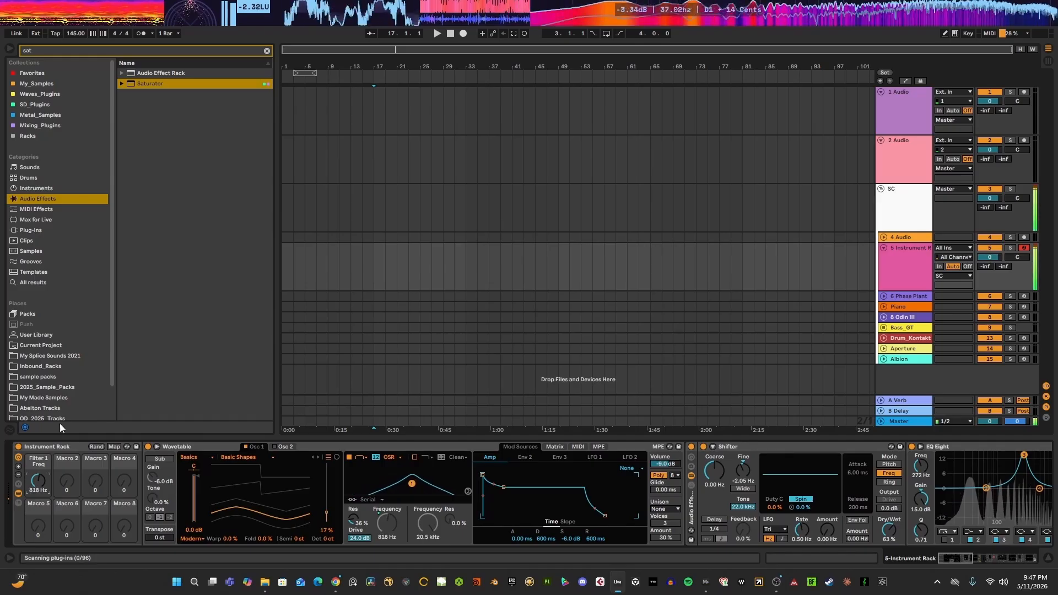
- Search the audio effects for "voc", insert Vocoder before Shifter and set its Formant to 36.0
click(267, 51)
click(240, 51)
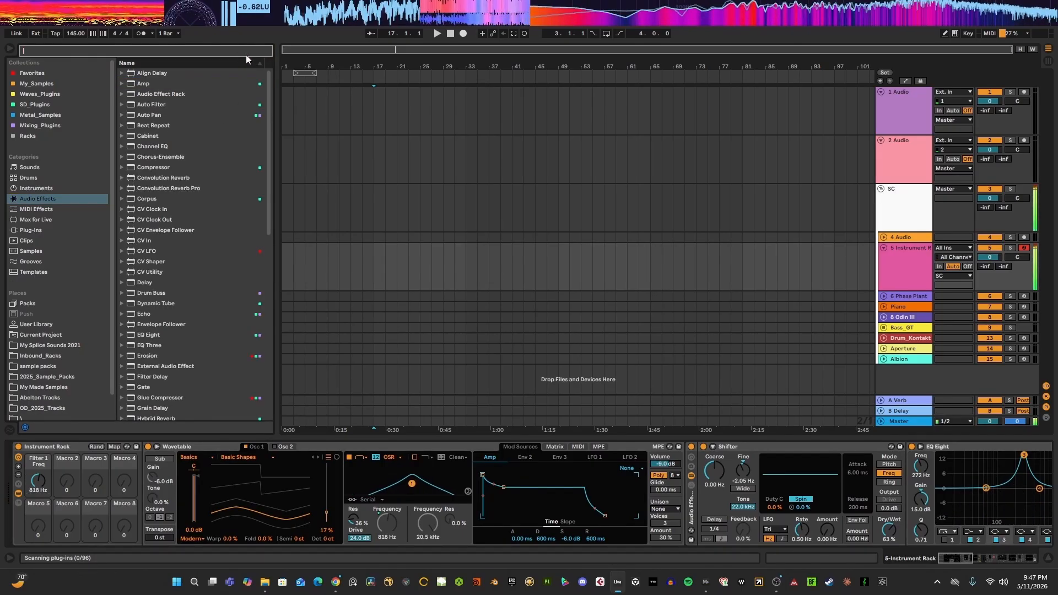
text(voc)
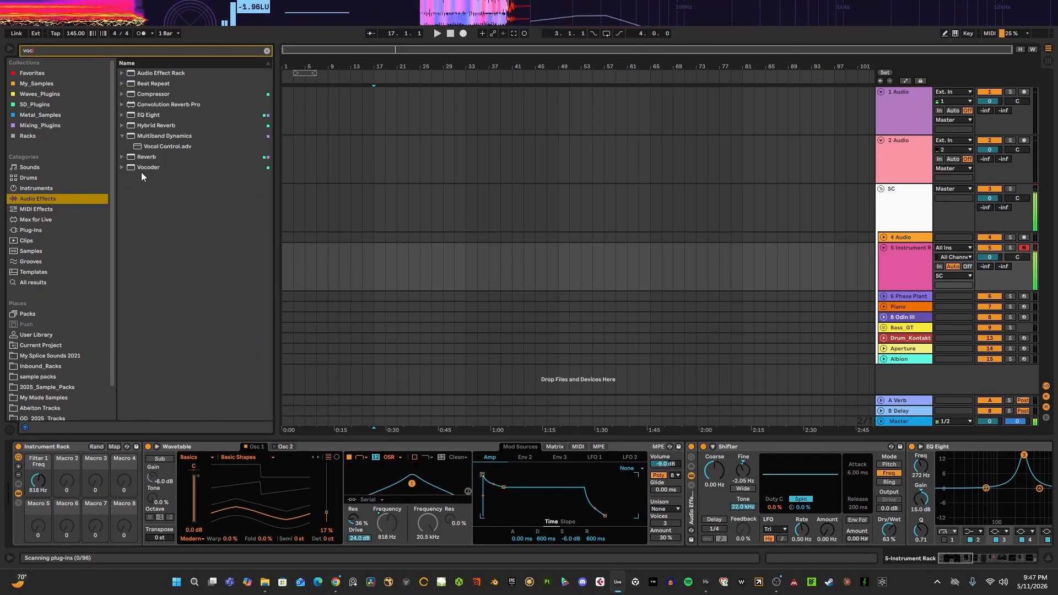
drag(142, 168, 716, 495)
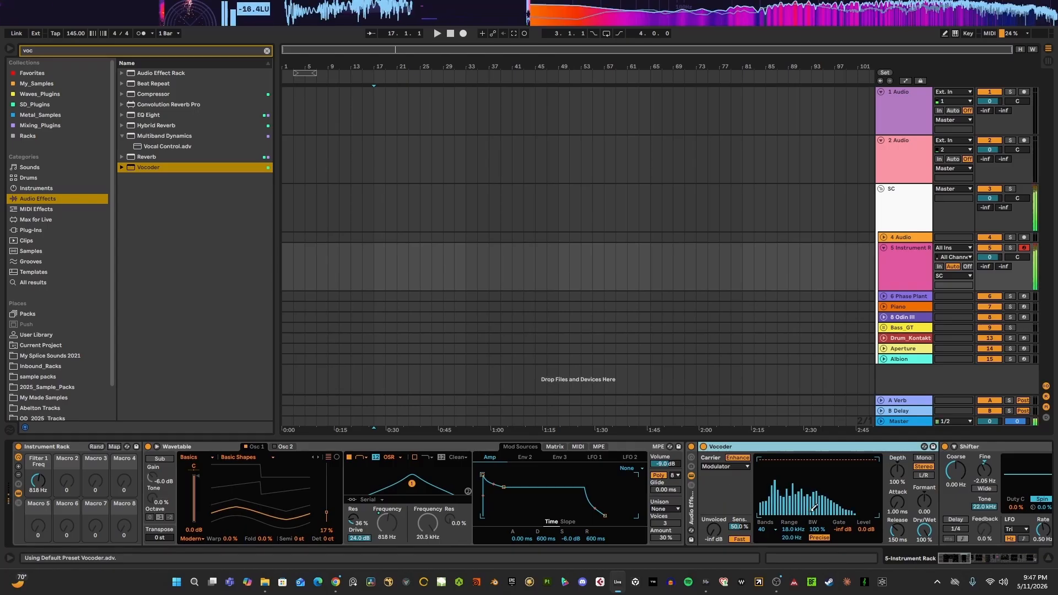
drag(924, 501, 923, 455)
- Look through the device chain, the full audio effects list and the SD_Plugins collection for another effect to add
drag(952, 557, 983, 555)
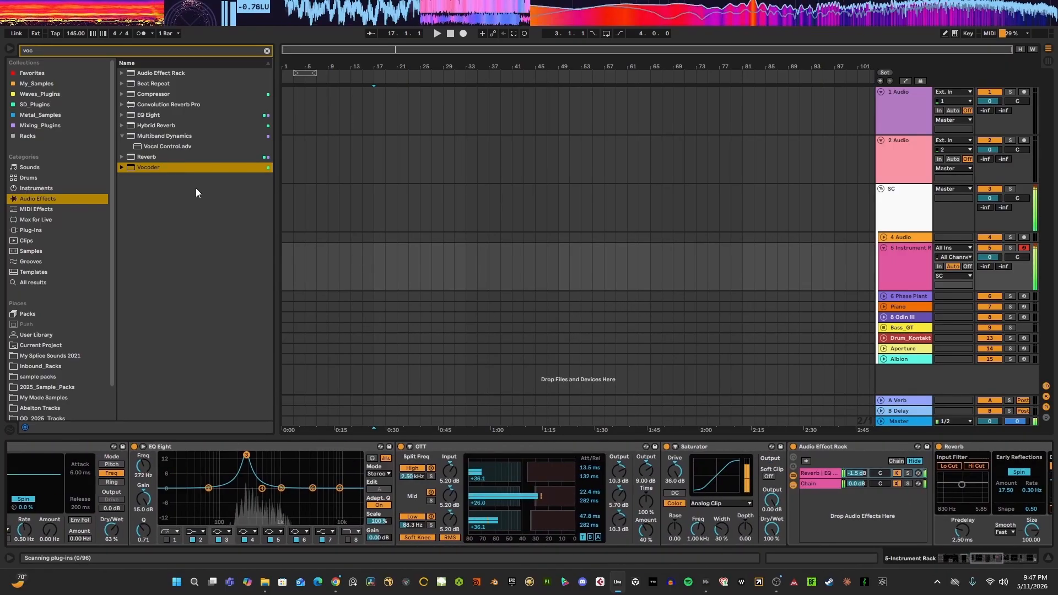
click(265, 50)
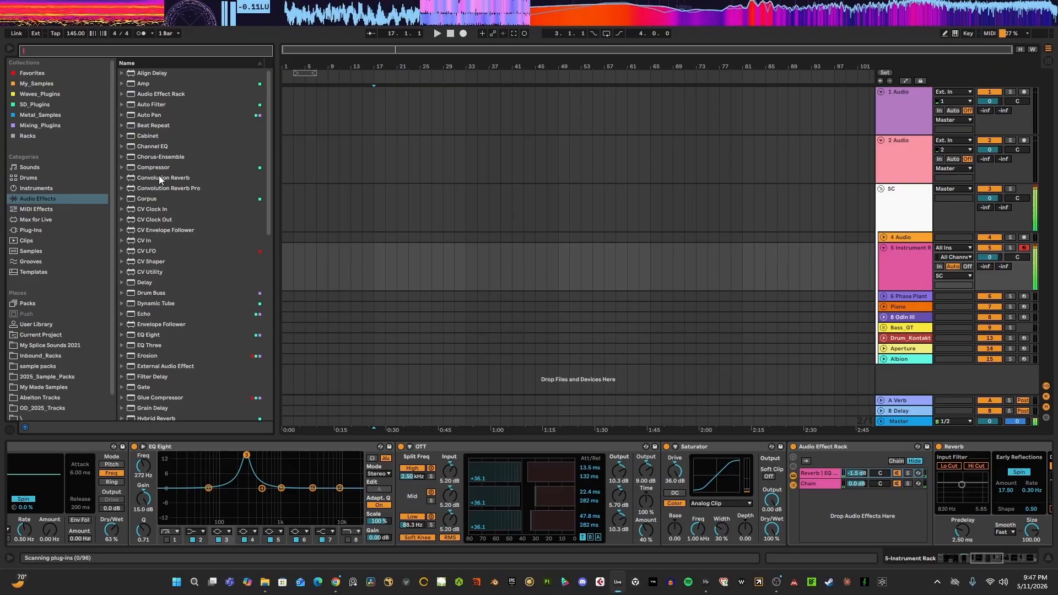
scroll(158, 175, down, 2)
scroll(157, 180, down, 3)
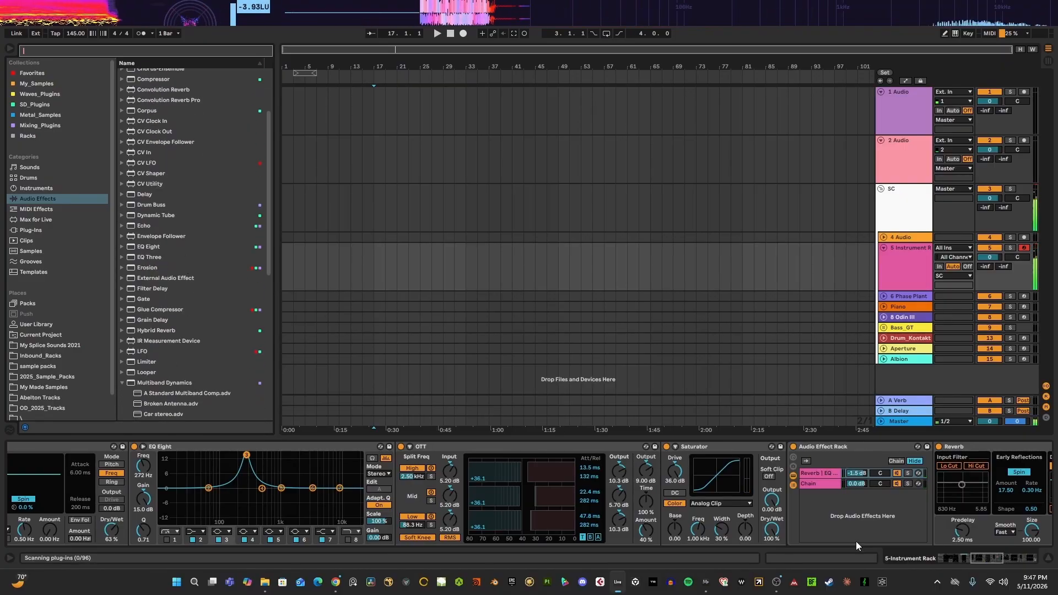
drag(991, 564, 891, 566)
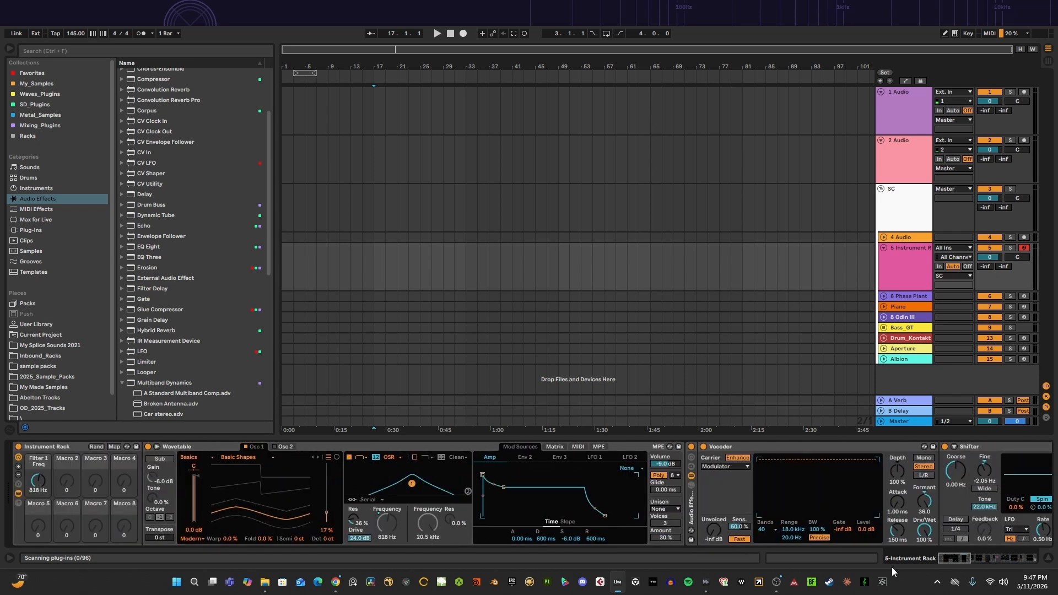
scroll(187, 303, up, 3)
click(35, 104)
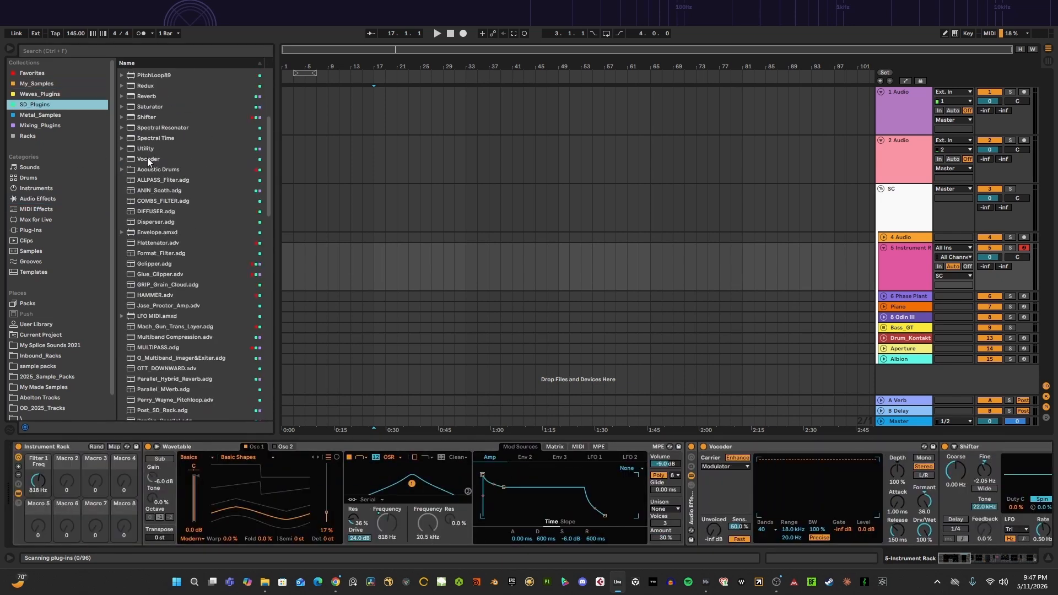
scroll(173, 241, down, 13)
scroll(184, 253, up, 12)
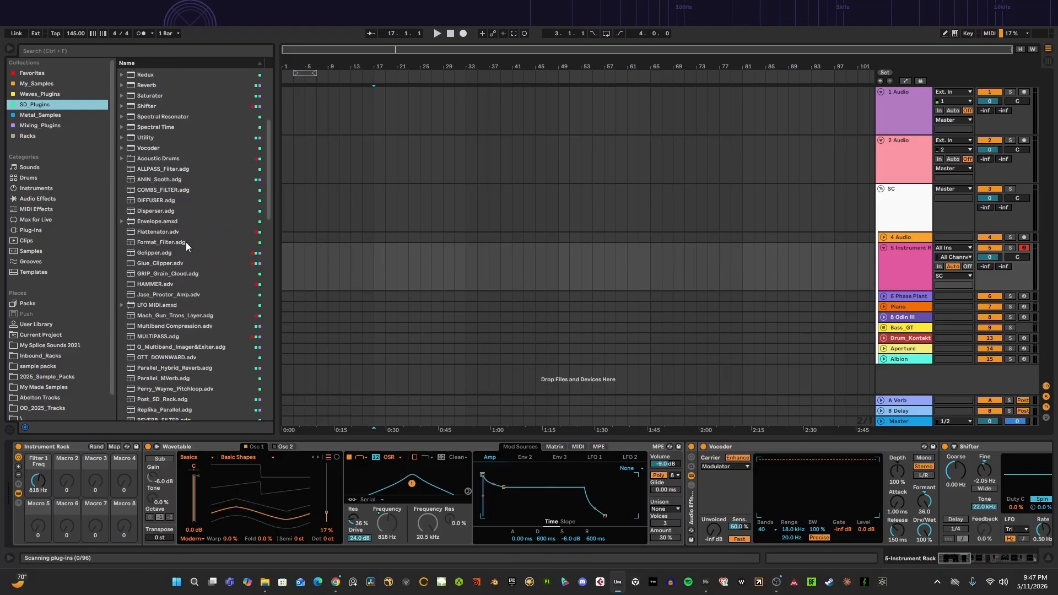
scroll(186, 242, up, 17)
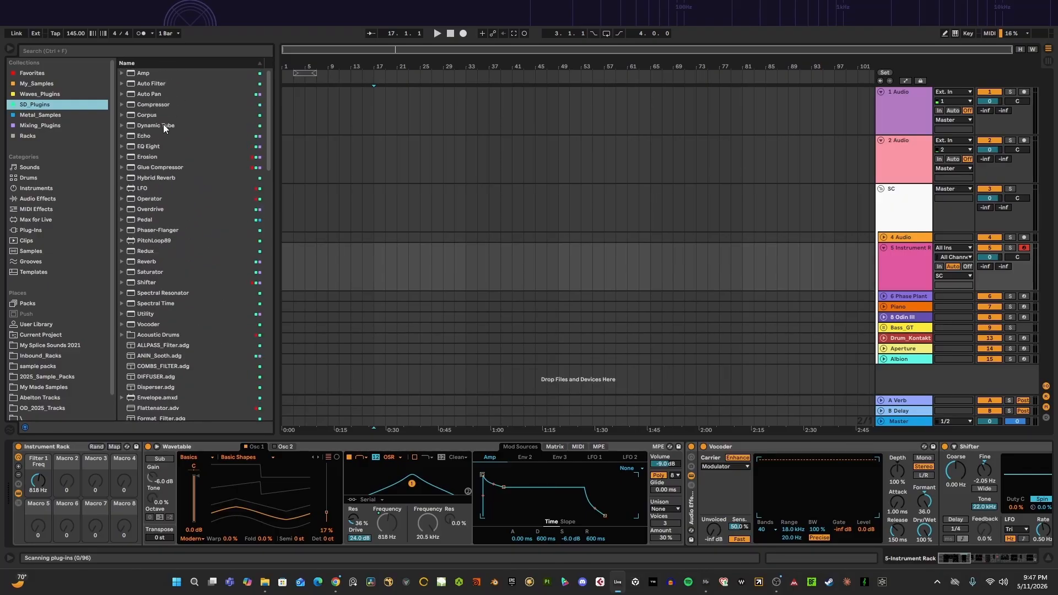
click(147, 167)
click(156, 180)
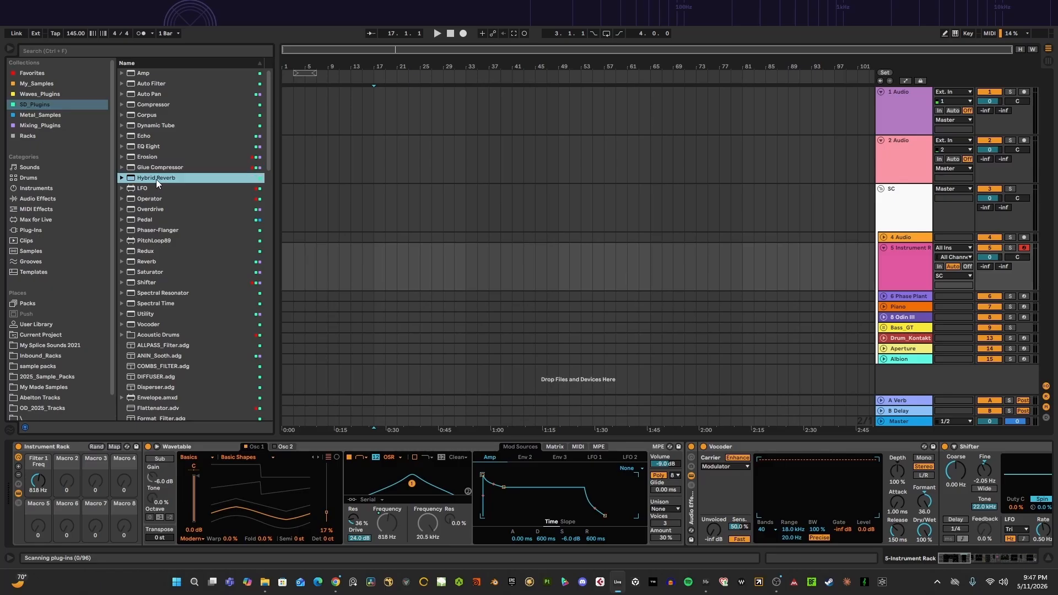
- Insert Auto Filter from the SD_Plugins collection after Vocoder and make it a notch filter at 291 Hz
click(149, 76)
drag(147, 82, 940, 492)
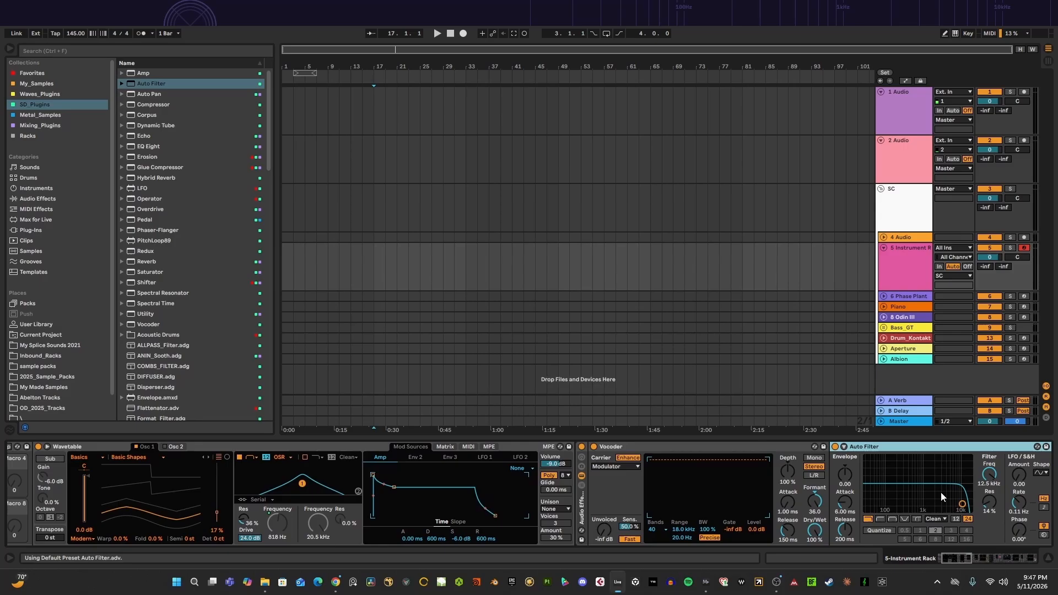
click(903, 520)
- Switch the Auto Filter's circuit type to OSR and raise its Drive to 9.71 dB
drag(966, 562, 975, 560)
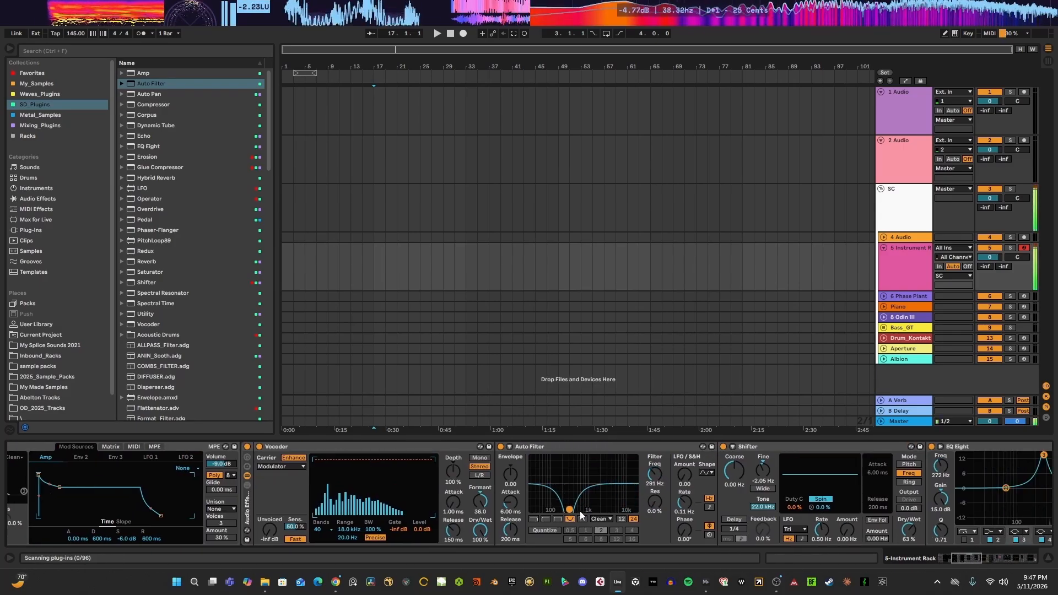
click(600, 533)
drag(657, 533, 658, 513)
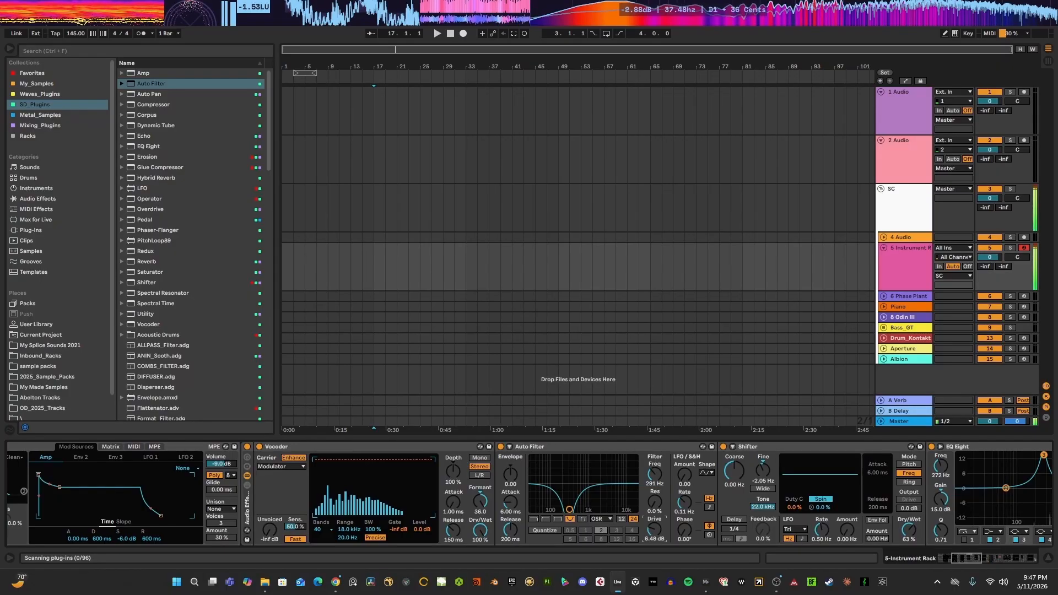
- Set the Reverb's Decay to 710 ms and its Dry/Wet to 49 % in the parallel reverb chain
drag(960, 560, 942, 559)
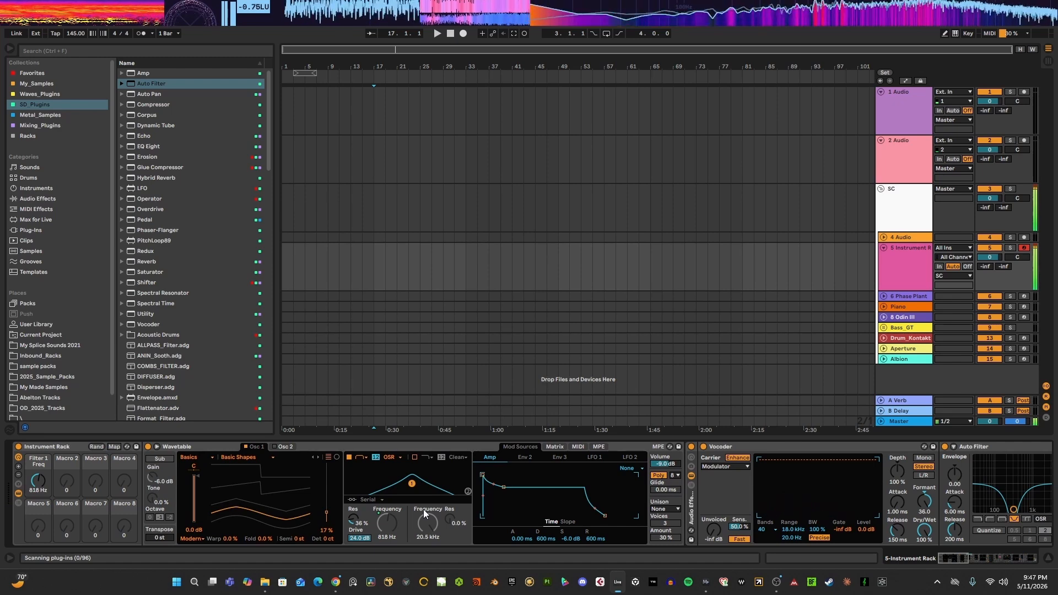
drag(960, 559, 1000, 557)
click(682, 474)
click(748, 530)
drag(748, 531, 748, 545)
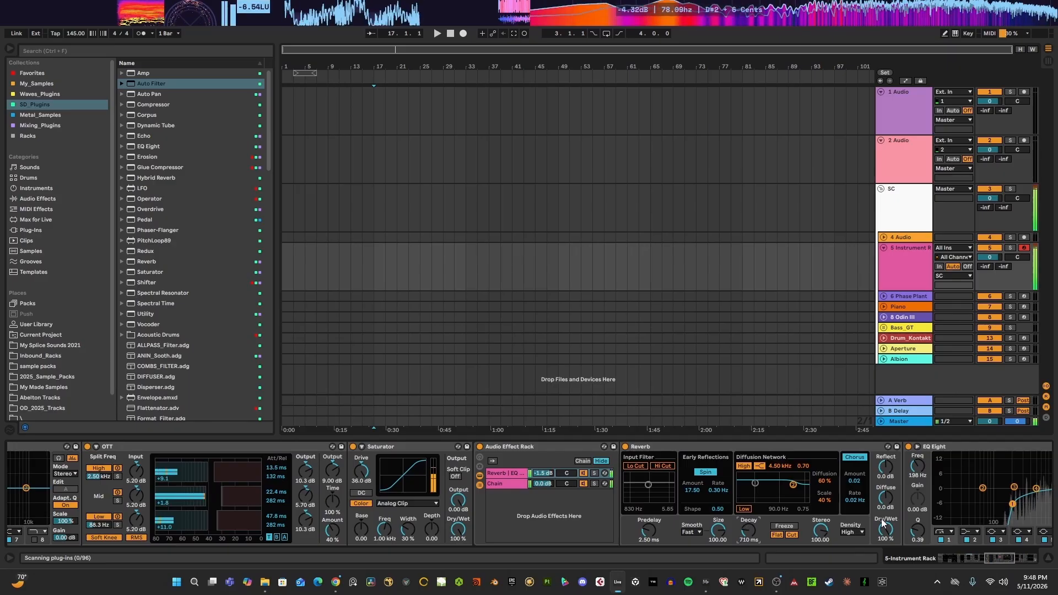
mouse_move(883, 527)
mouse_down()
mouse_move(883, 557)
mouse_move(884, 535)
mouse_up()
- Boost the high band of the final EQ Eight by 3.60 dB at 8.43 kHz
click(1013, 557)
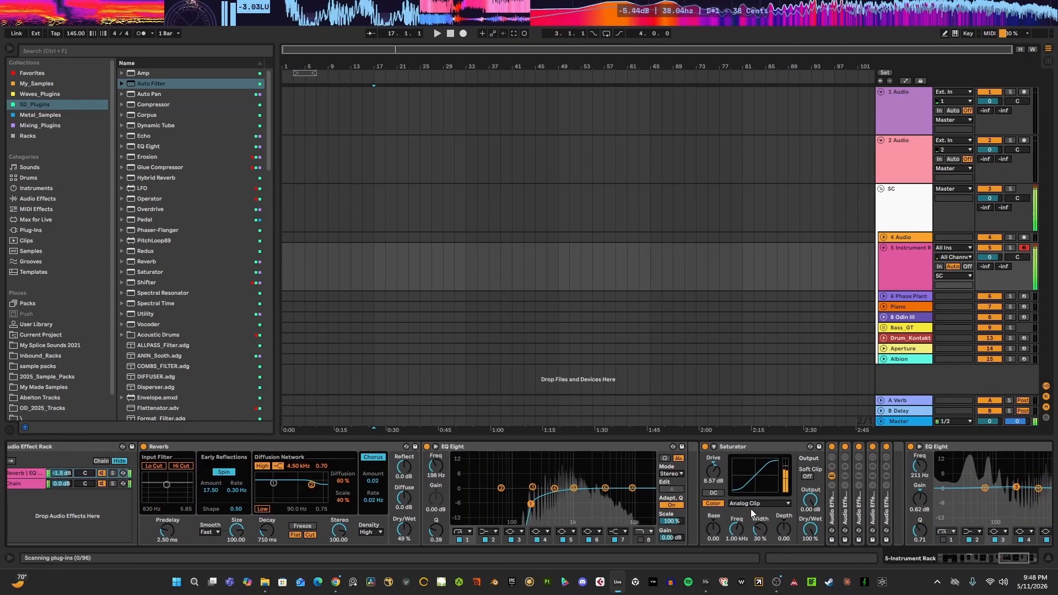
click(1025, 557)
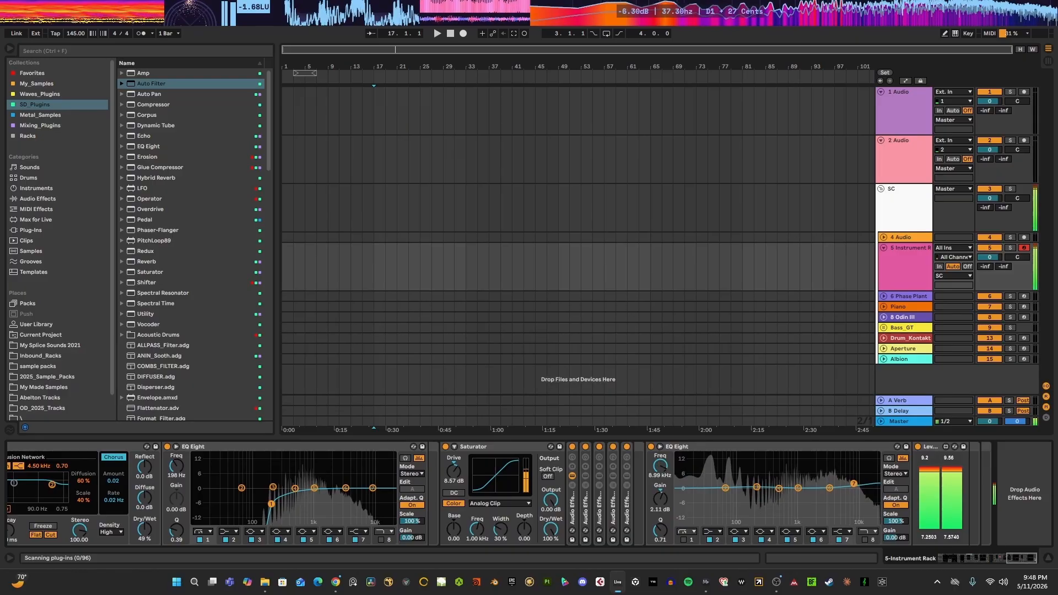
drag(856, 488, 853, 482)
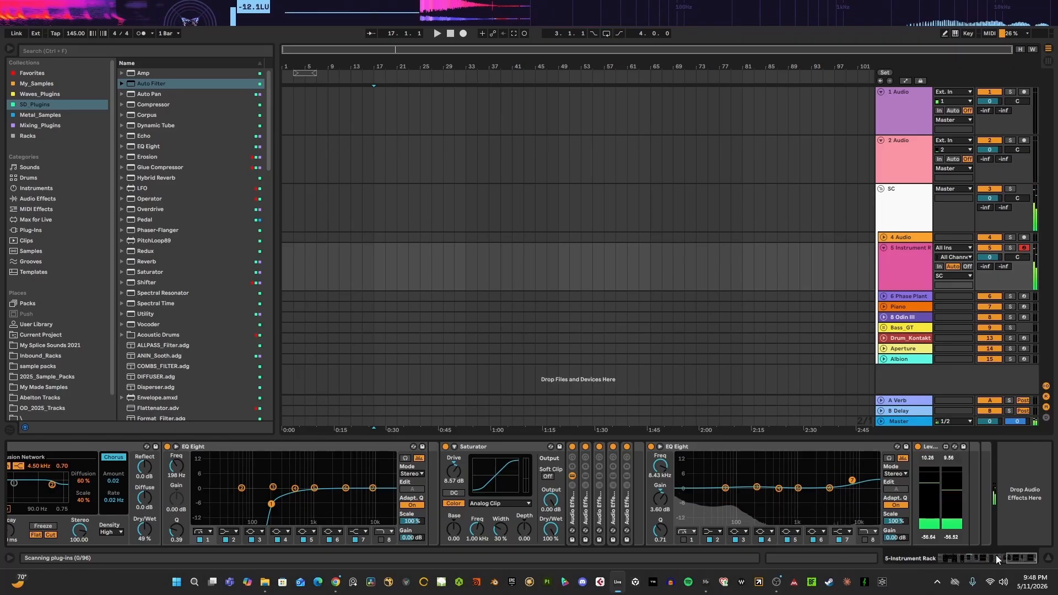
- Switch Vocoder off to hear the bass without it, and switch it back on
drag(1026, 557, 901, 522)
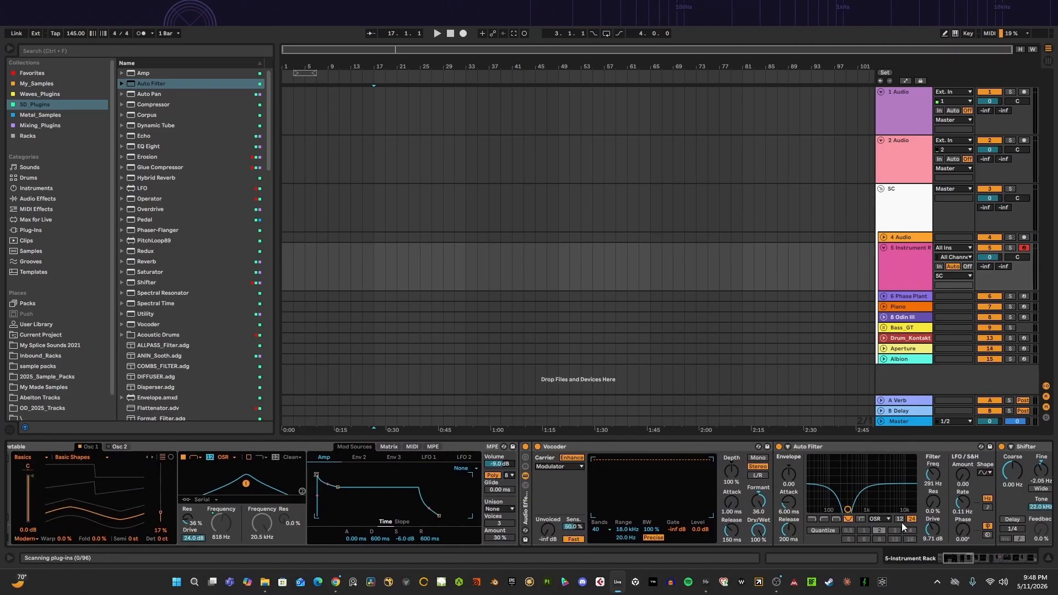
click(560, 446)
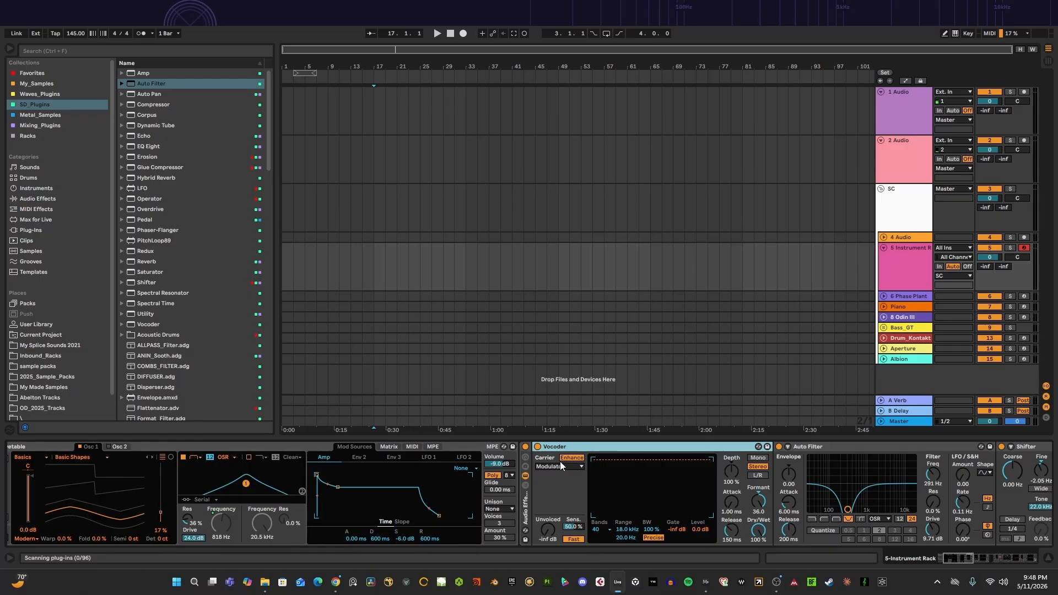
click(540, 447)
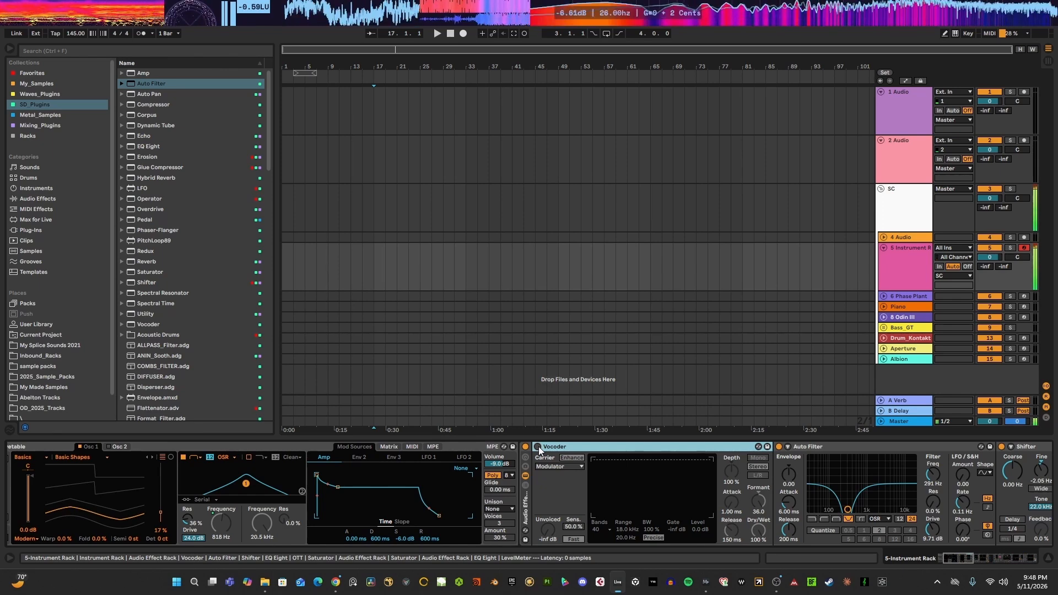
click(538, 446)
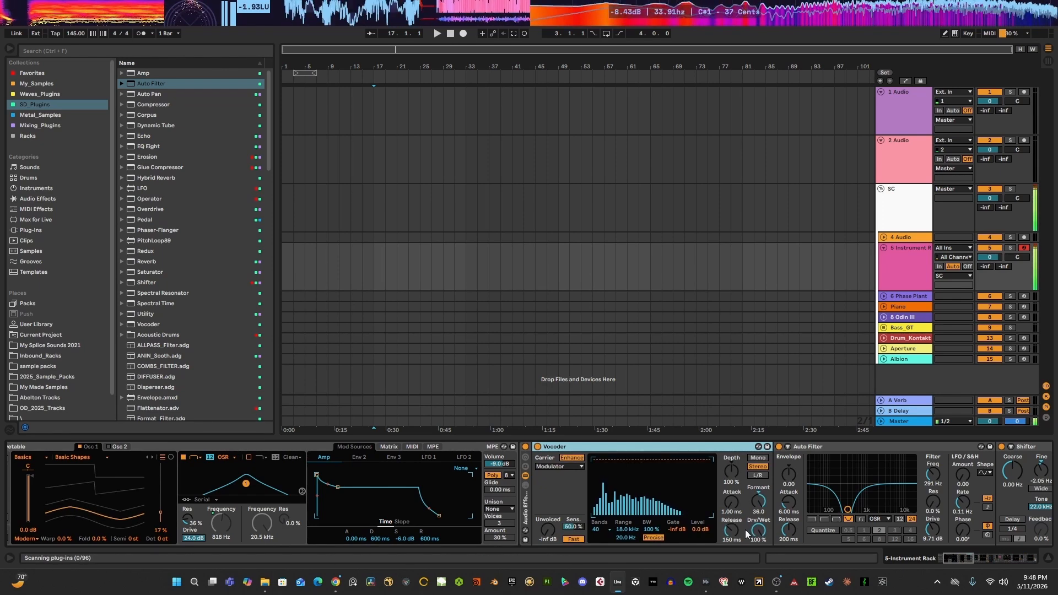
- Fold both Saturators and the parallel reverb rack, including the EQ Eight after its Reverb
click(960, 557)
drag(964, 558, 1000, 557)
double_click(714, 445)
double_click(551, 445)
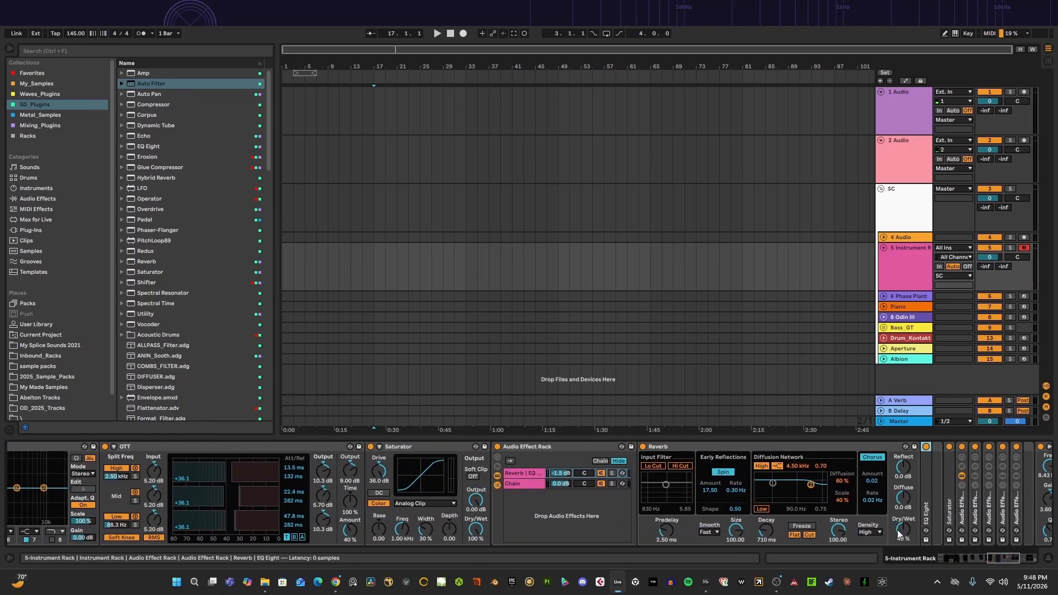
click(681, 447)
double_click(547, 445)
double_click(429, 447)
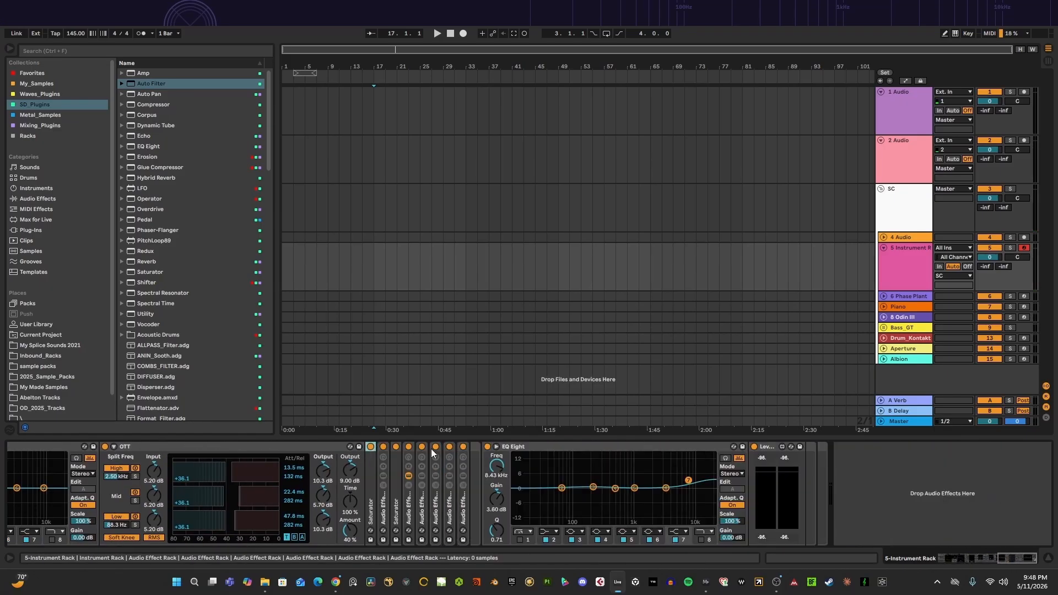
- Fold OTT, the EQ Eight before it, Shifter, Auto Filter and Vocoder in the effect chain
drag(999, 556, 979, 558)
double_click(495, 444)
double_click(547, 447)
double_click(295, 448)
click(610, 447)
double_click(609, 445)
click(977, 557)
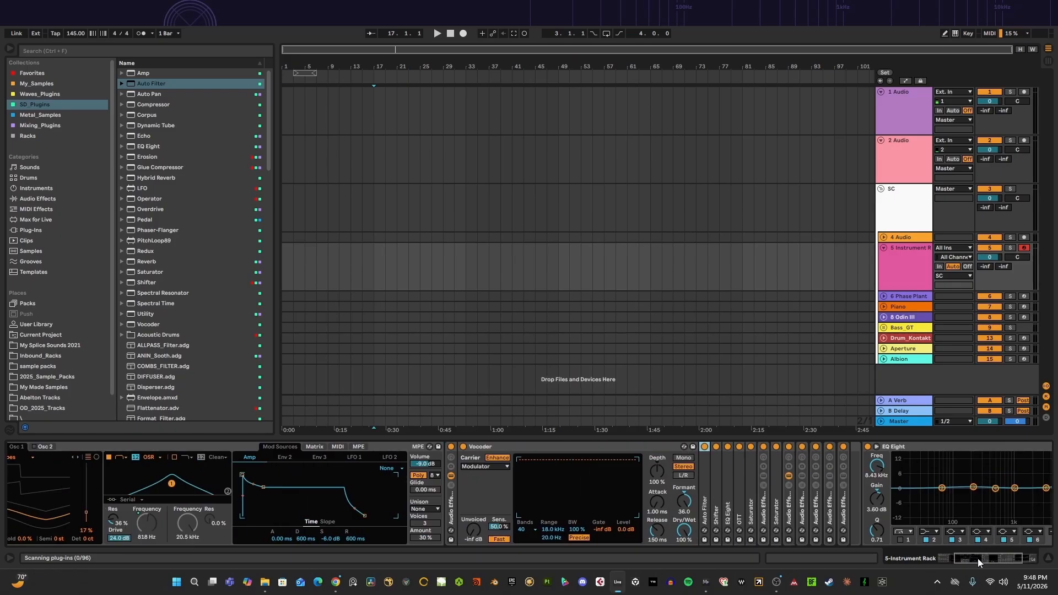
double_click(617, 444)
- Select all effects after Wavetable, switch them off together to hear the dry sound, and re-enable them
key(ctrl+a)
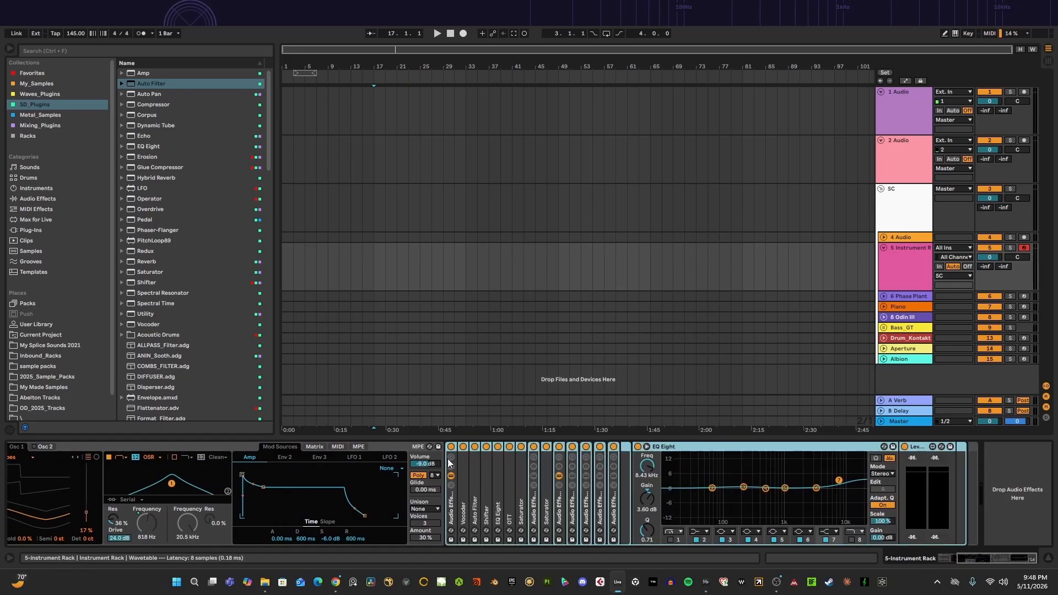
click(450, 446)
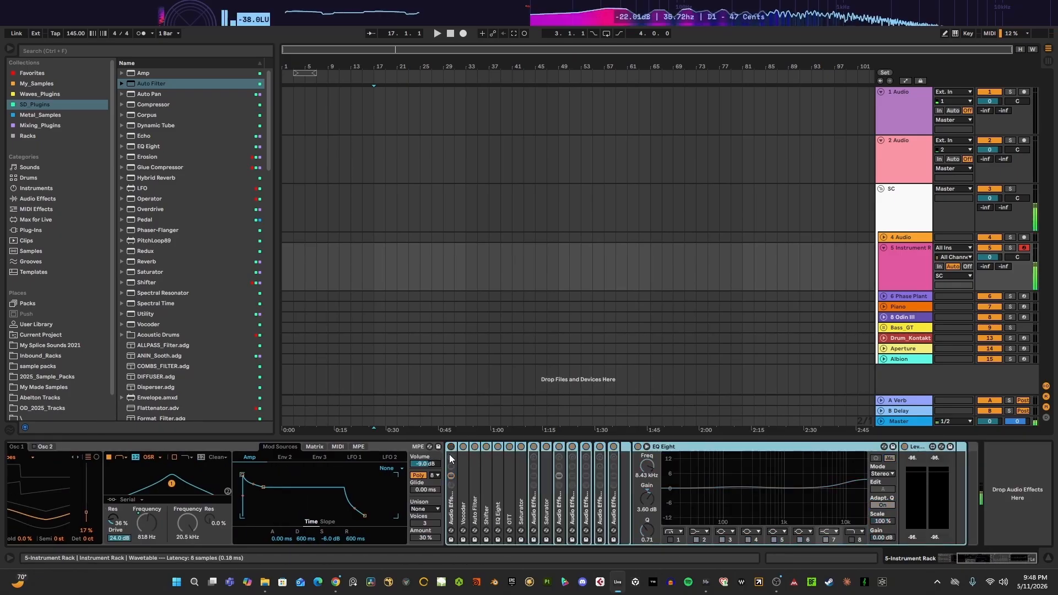
click(450, 445)
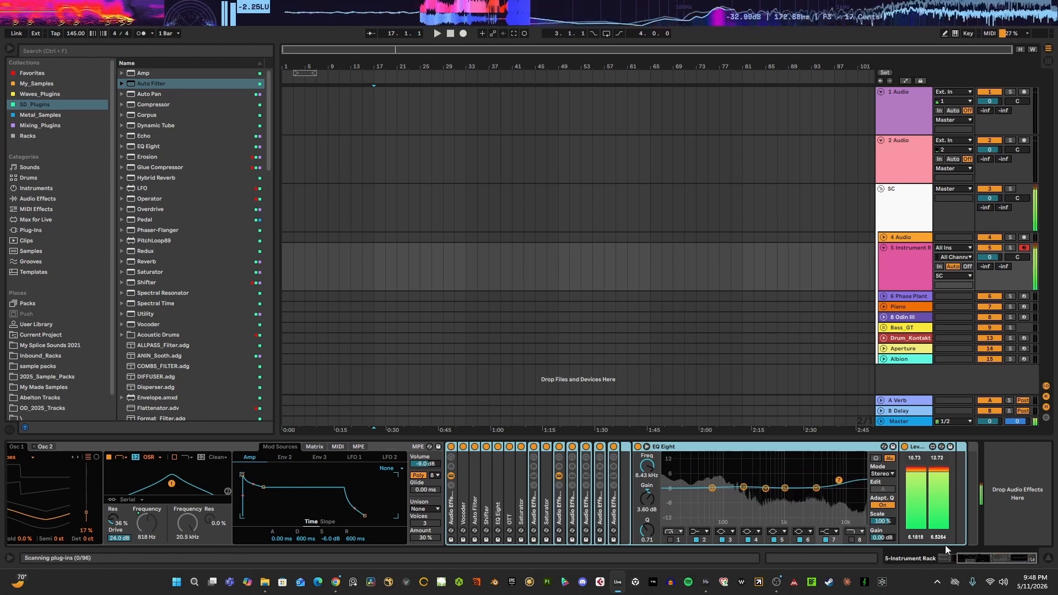
- Change Wavetable's Osc 1 wavetable to FM Fold and set its position to 70 %
scroll(301, 487, up, 5)
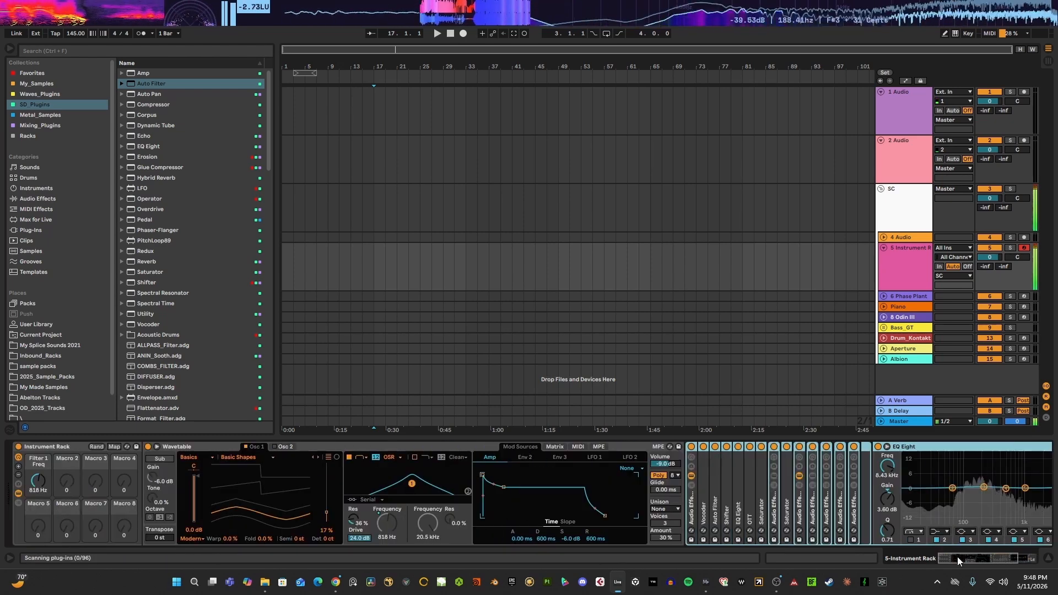
click(235, 455)
click(233, 416)
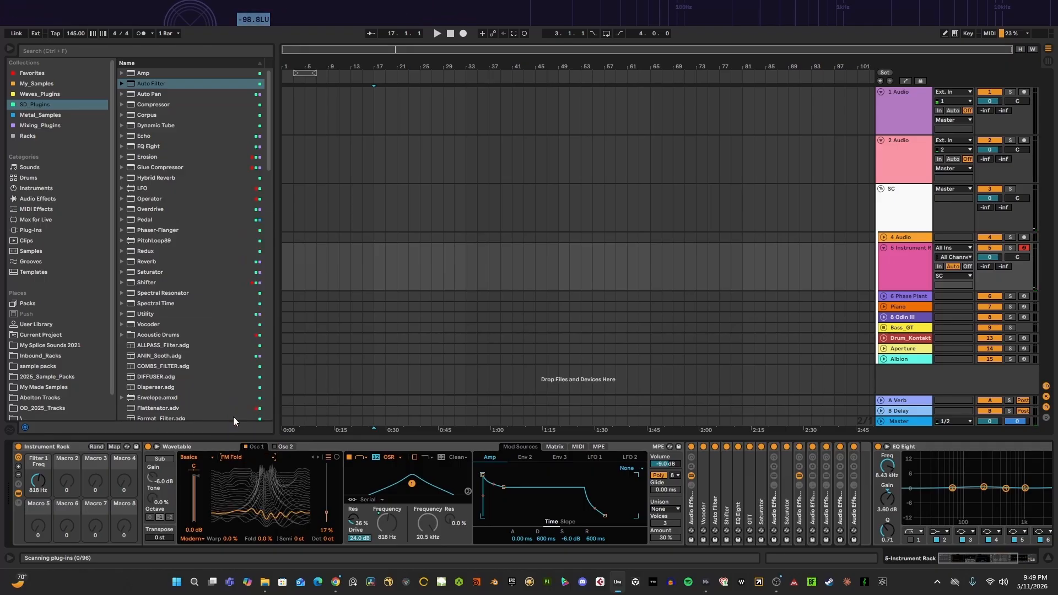
mouse_move(271, 517)
mouse_down()
mouse_move(271, 527)
mouse_move(271, 464)
mouse_up()
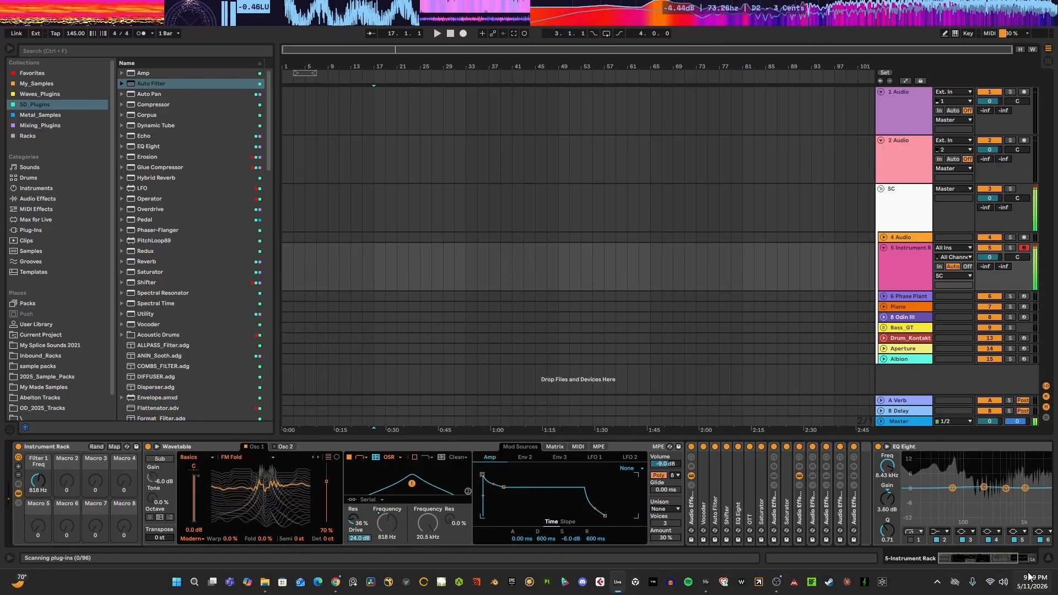
- Show the end of the bass track's effect chain and select EQ Eight in the SD_Plugins collection
drag(974, 557, 992, 558)
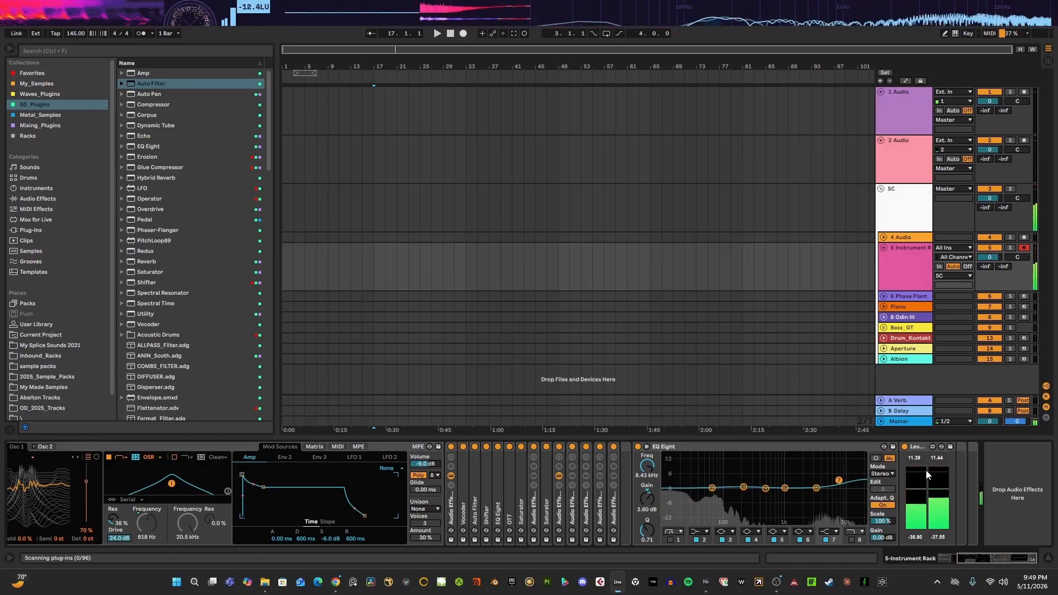
click(900, 264)
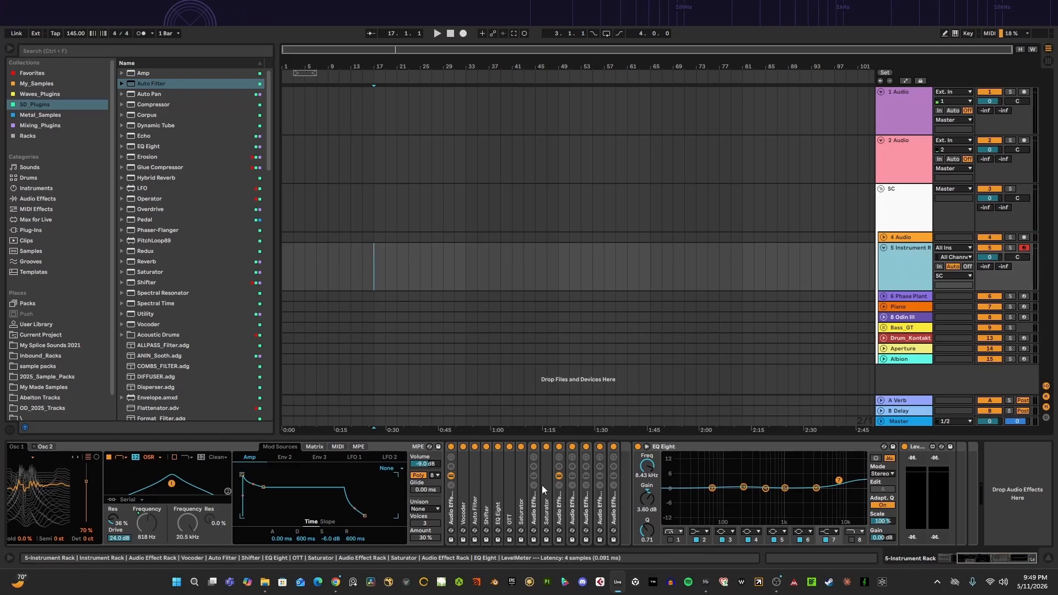
click(986, 558)
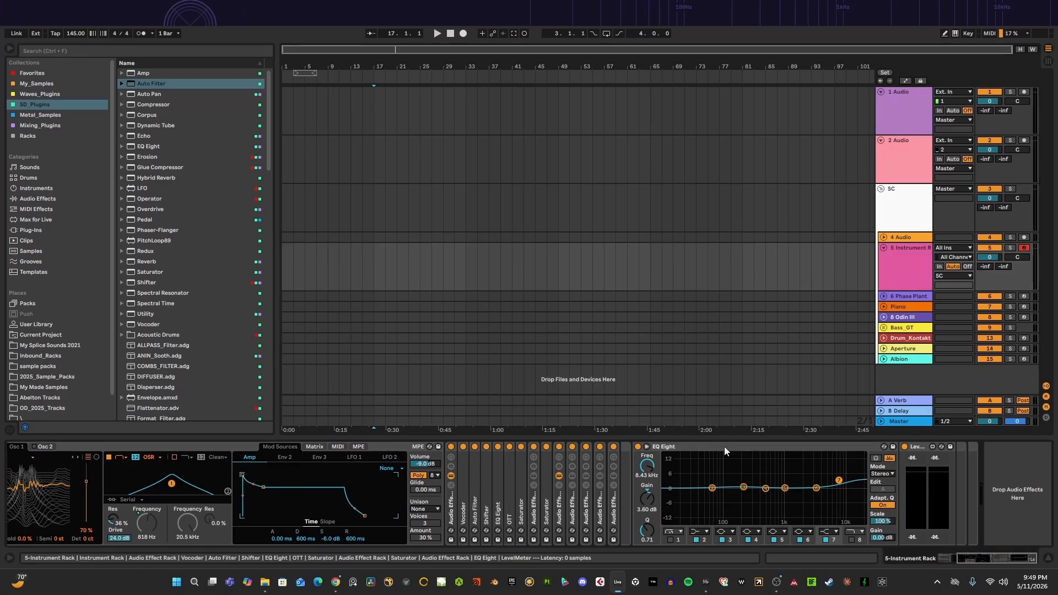
click(22, 105)
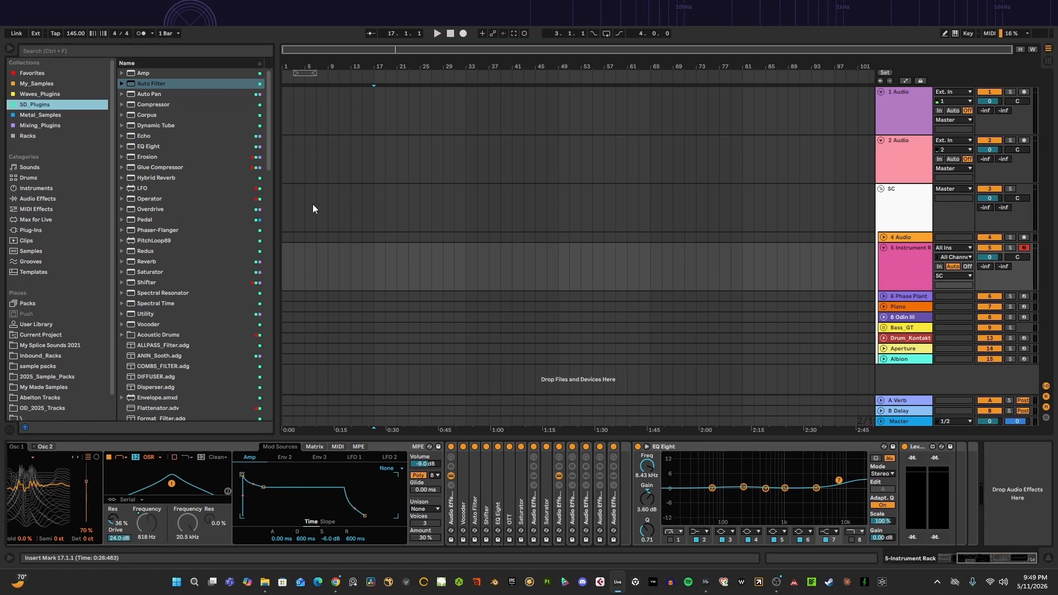
click(151, 146)
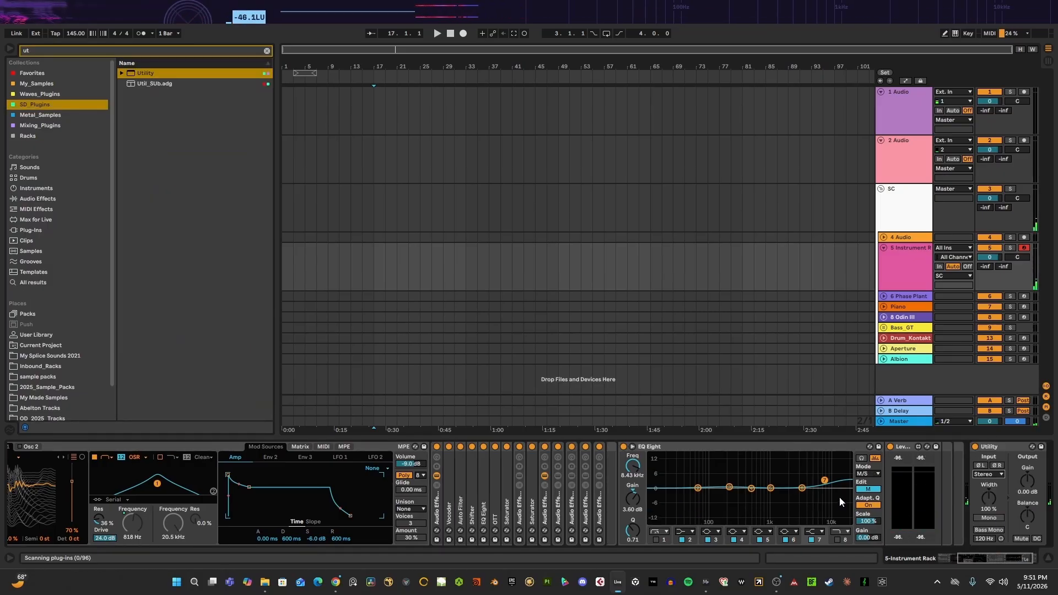
- Edit the last EQ Eight's Side channel: enable band 1 as a steep low cut and move it to about 100 Hz
click(865, 490)
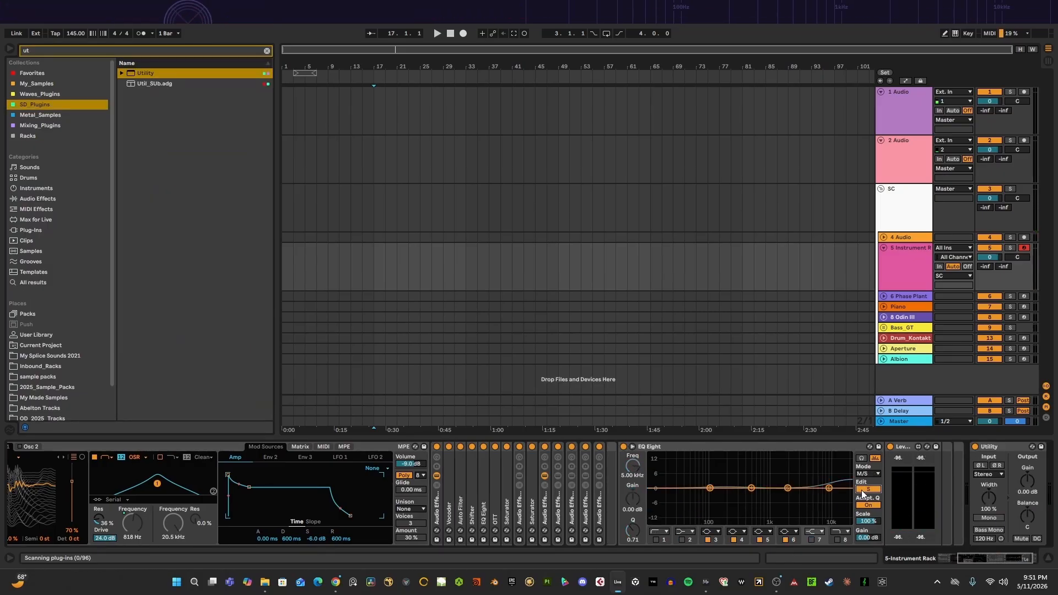
click(656, 542)
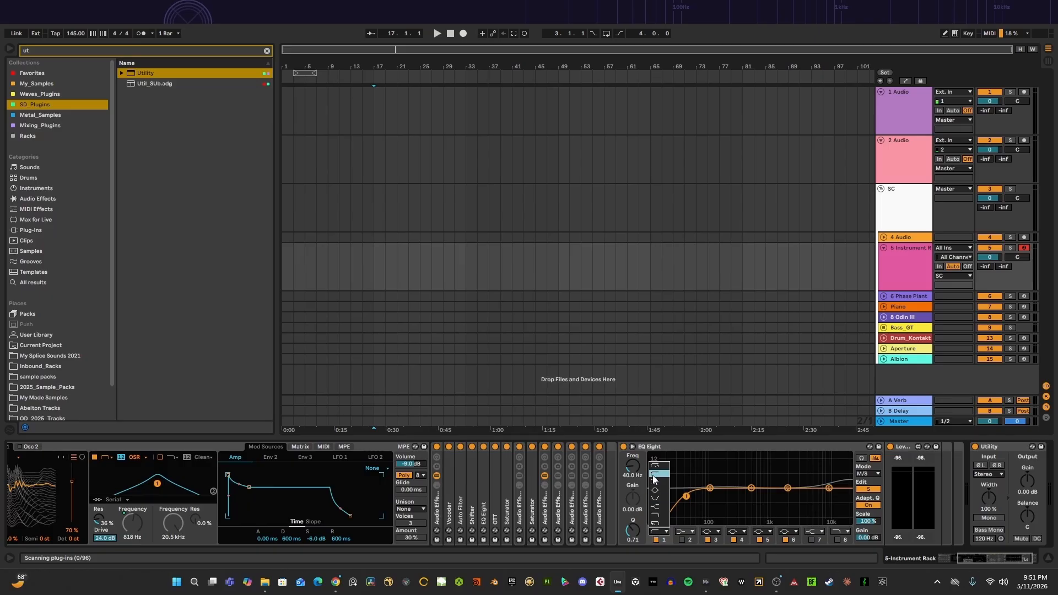
click(660, 532)
click(659, 468)
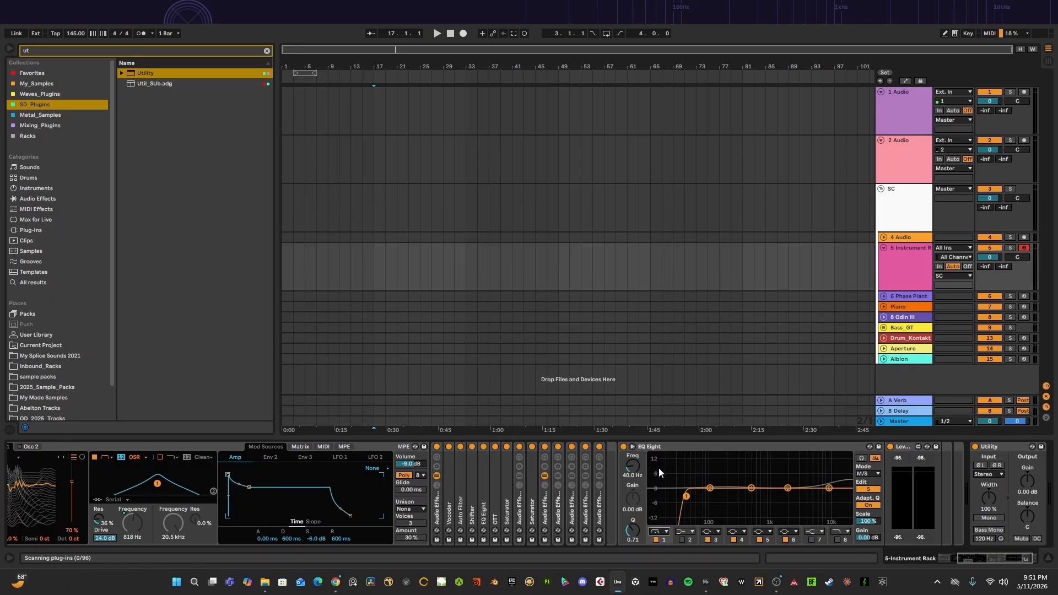
drag(686, 496, 709, 495)
- Return the last EQ Eight to editing the Mid channel and enable band 1 as a low cut at 12.8 Hz
click(868, 489)
click(657, 539)
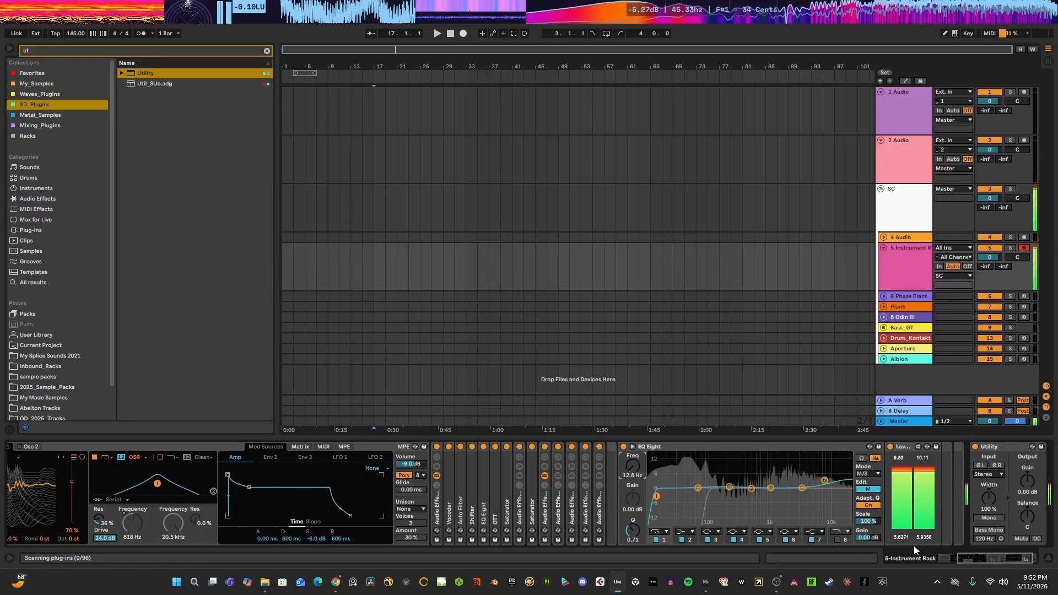
click(978, 557)
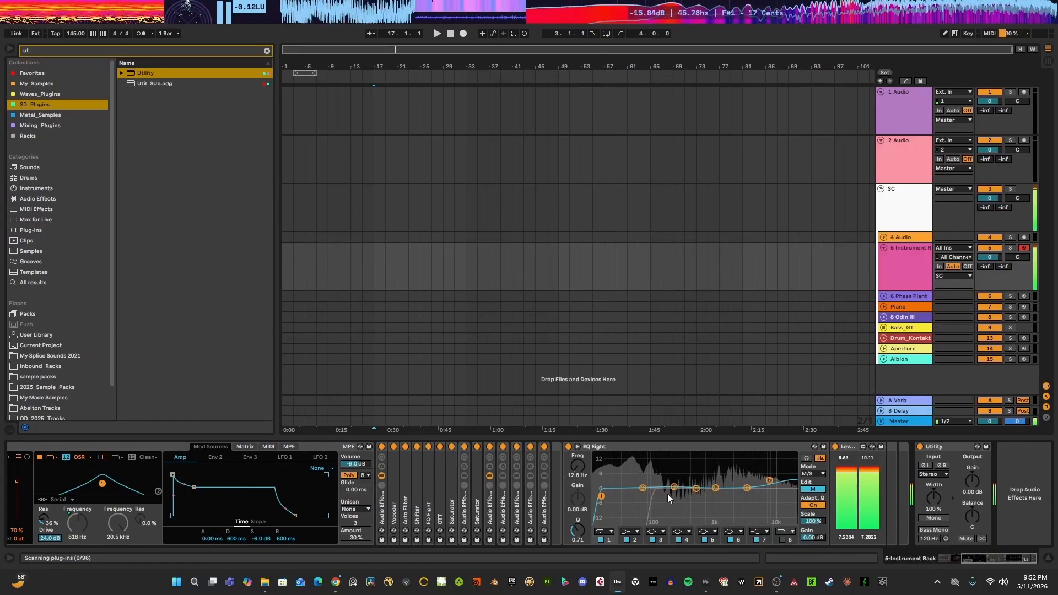
- Dip band 5 of the Mid channel by 3.84 dB at 1.21 kHz with a Q of 1.46, and show the Side curve
click(815, 490)
drag(696, 489, 719, 496)
click(816, 491)
drag(577, 530, 577, 517)
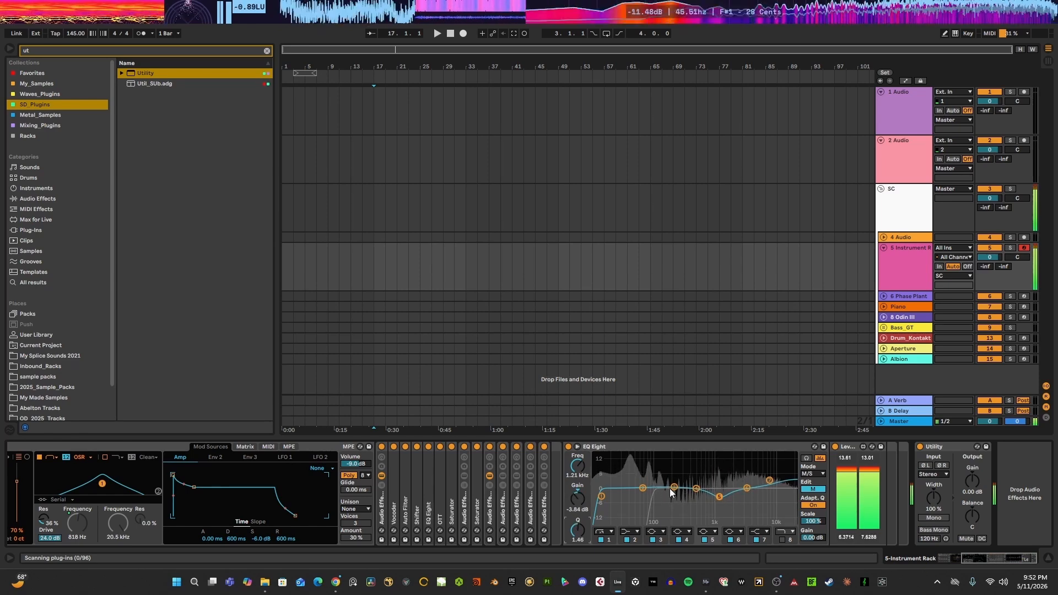
click(642, 488)
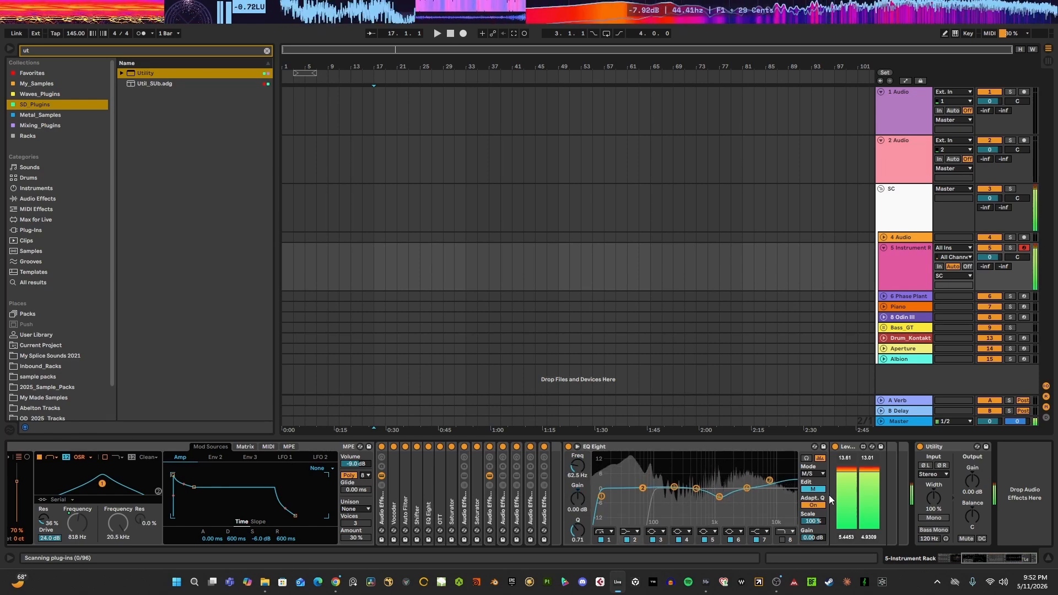
click(812, 489)
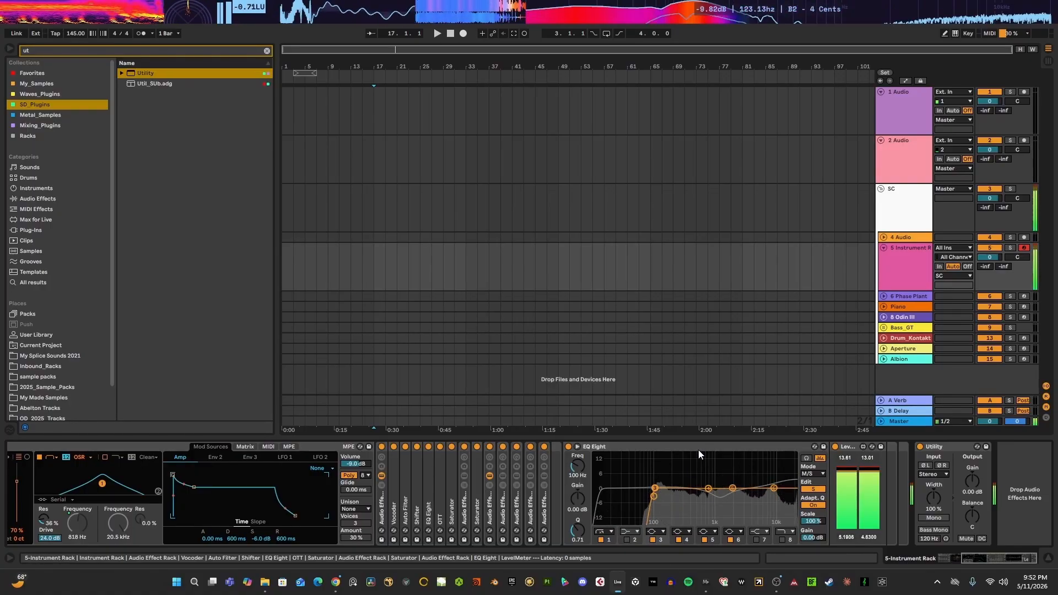
- Check Wavetable's modulation matrix, modulation sources and second oscillator
drag(986, 554, 859, 561)
click(555, 447)
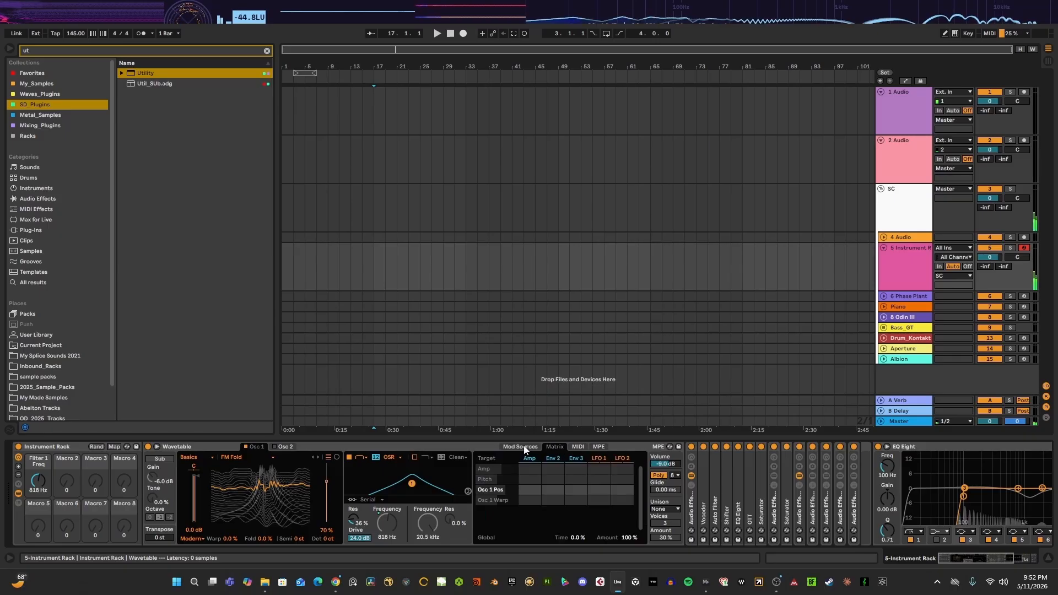
click(520, 447)
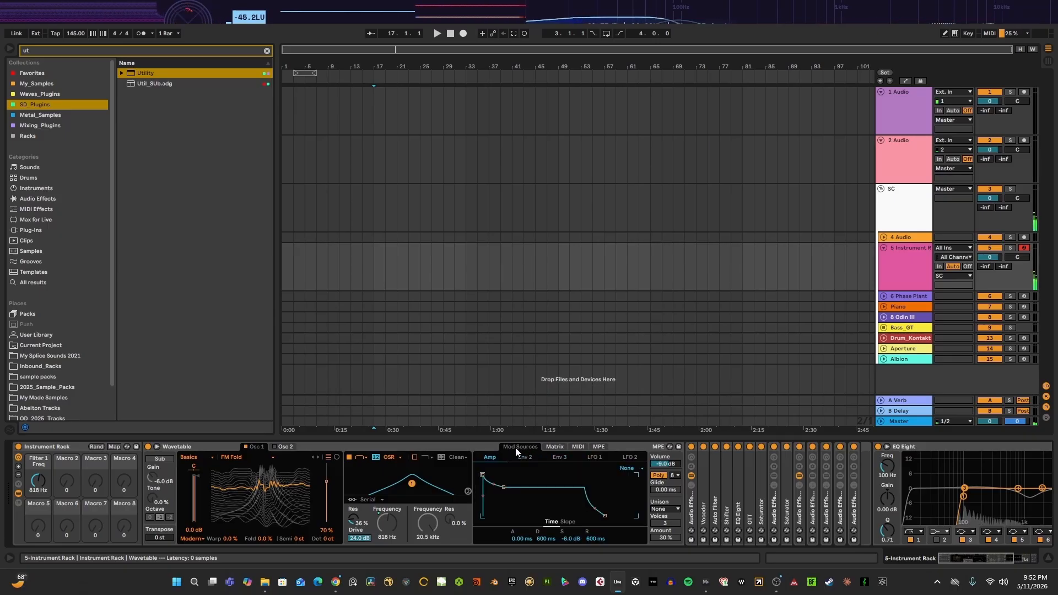
click(285, 447)
click(253, 447)
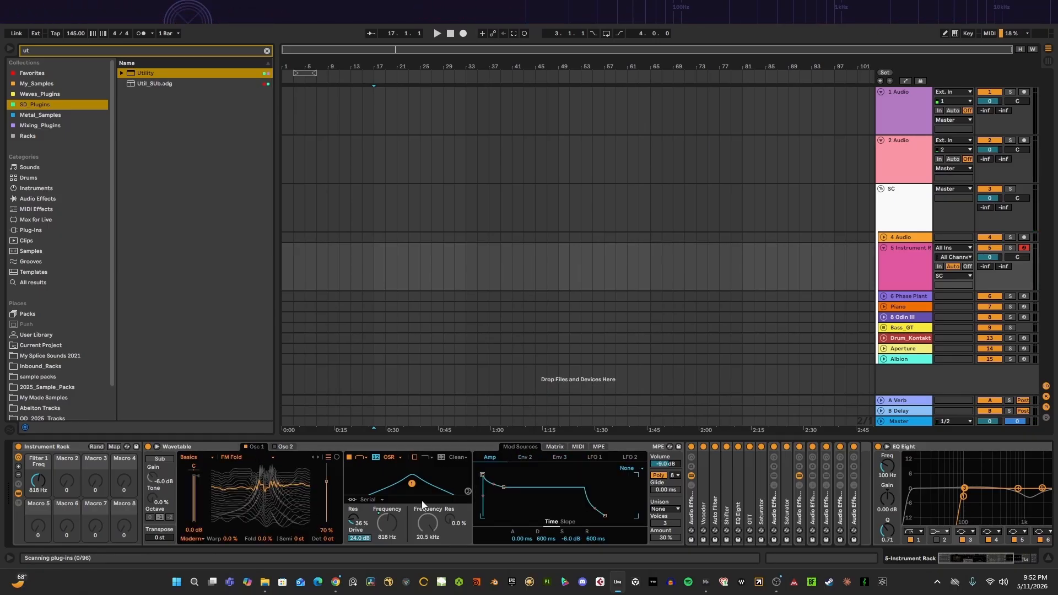
- Clear the browser search and insert COMBS_FILTER from SD_Plugins between Vocoder and Auto Filter
drag(965, 562, 986, 561)
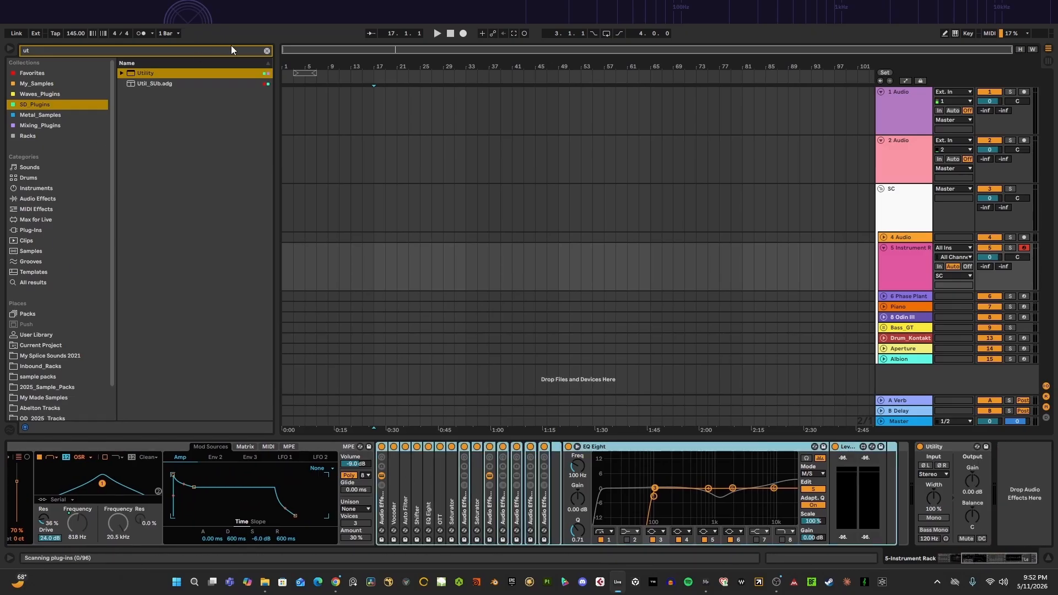
click(267, 51)
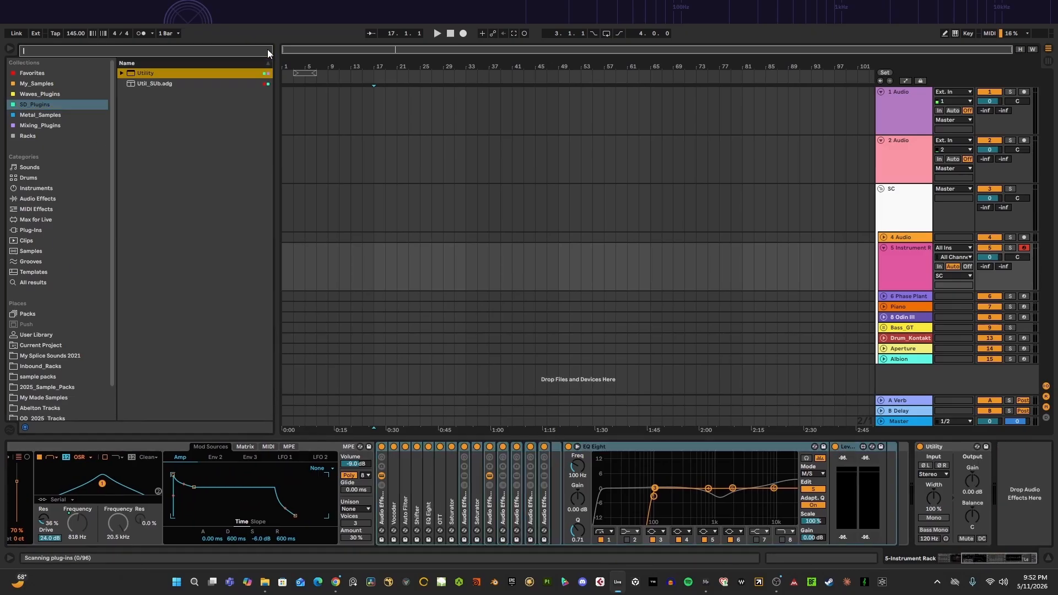
click(32, 105)
scroll(165, 233, down, 2)
scroll(168, 270, down, 4)
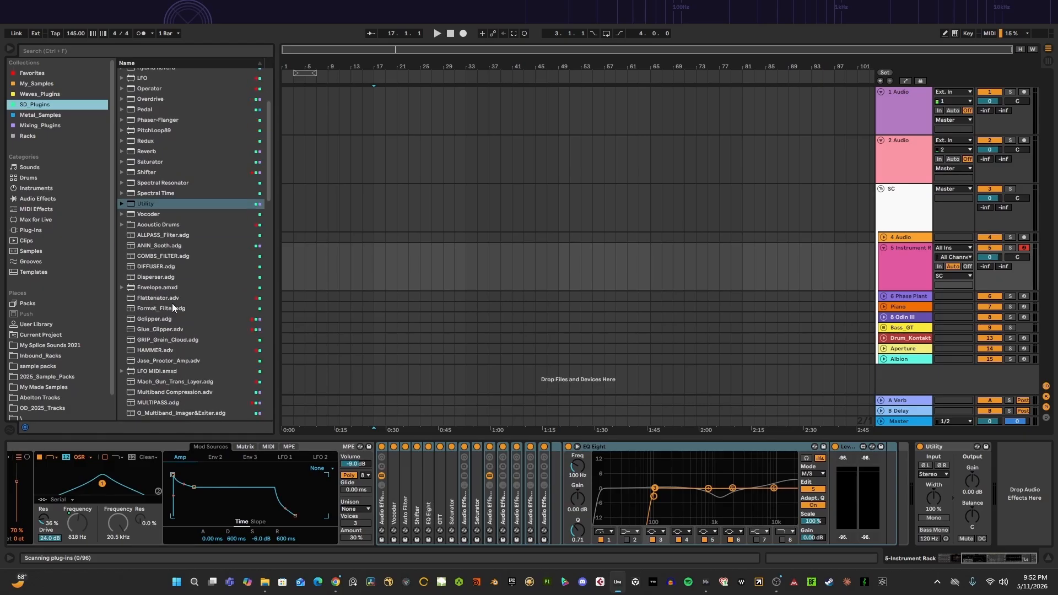
click(146, 257)
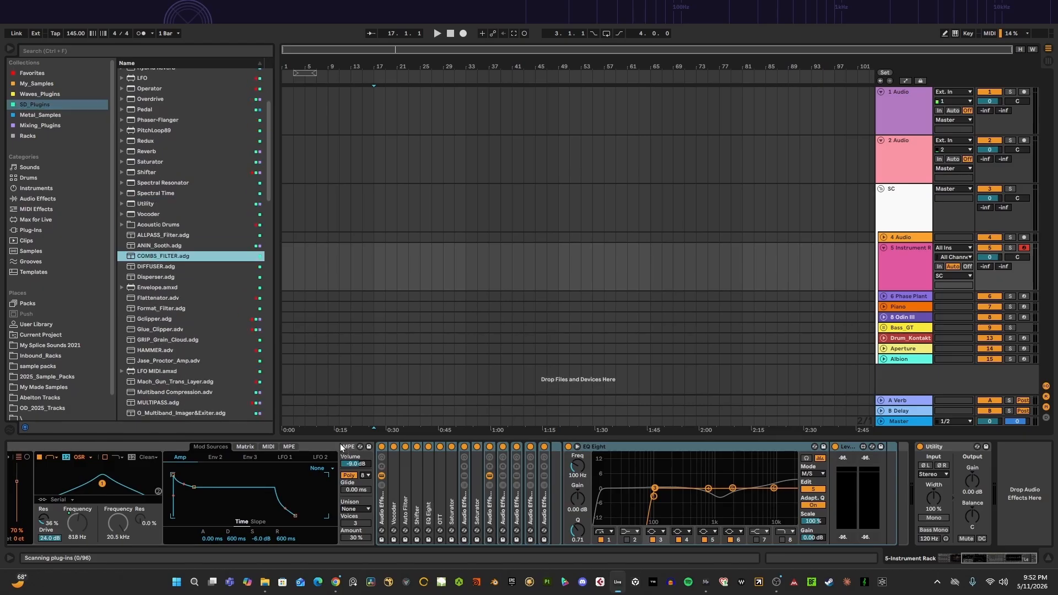
drag(340, 444, 397, 497)
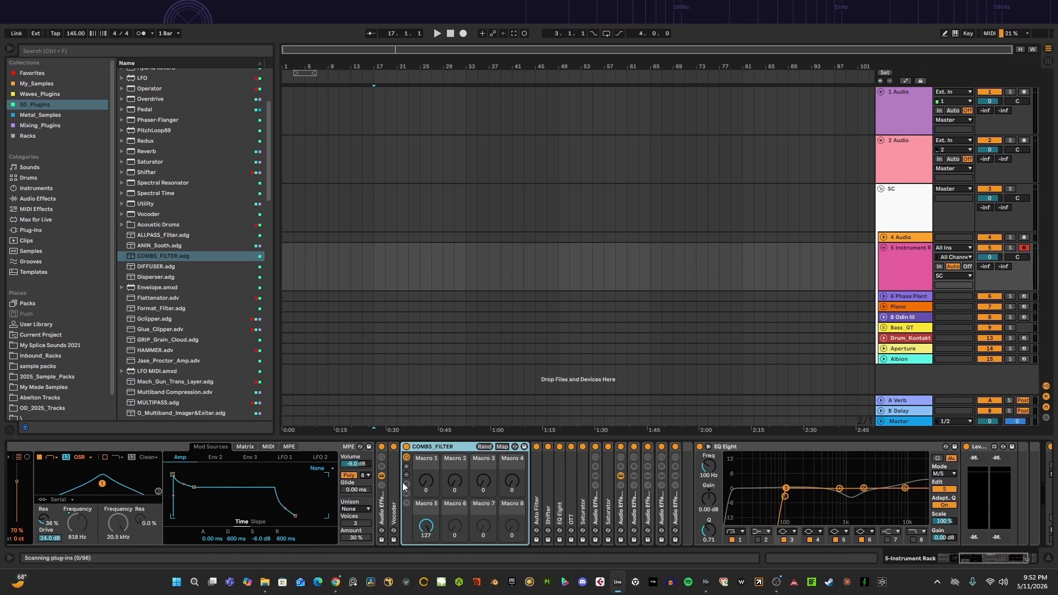
- Inspect the Combs filter and the list of available effects in COMBS_FILTER's Serum 2 FX, and hide the rack's devices again
click(405, 493)
click(552, 447)
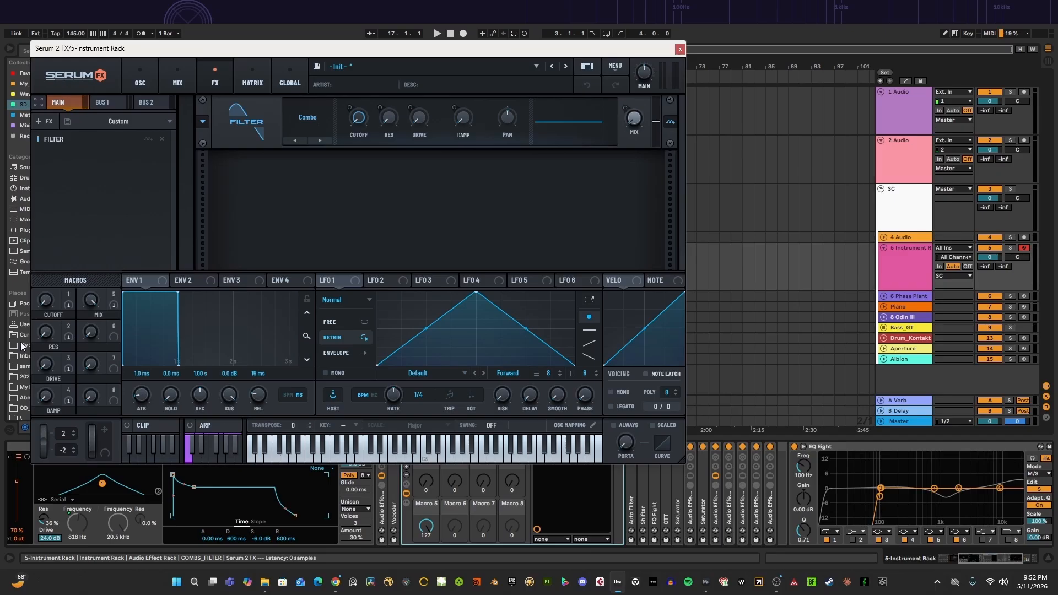
click(680, 50)
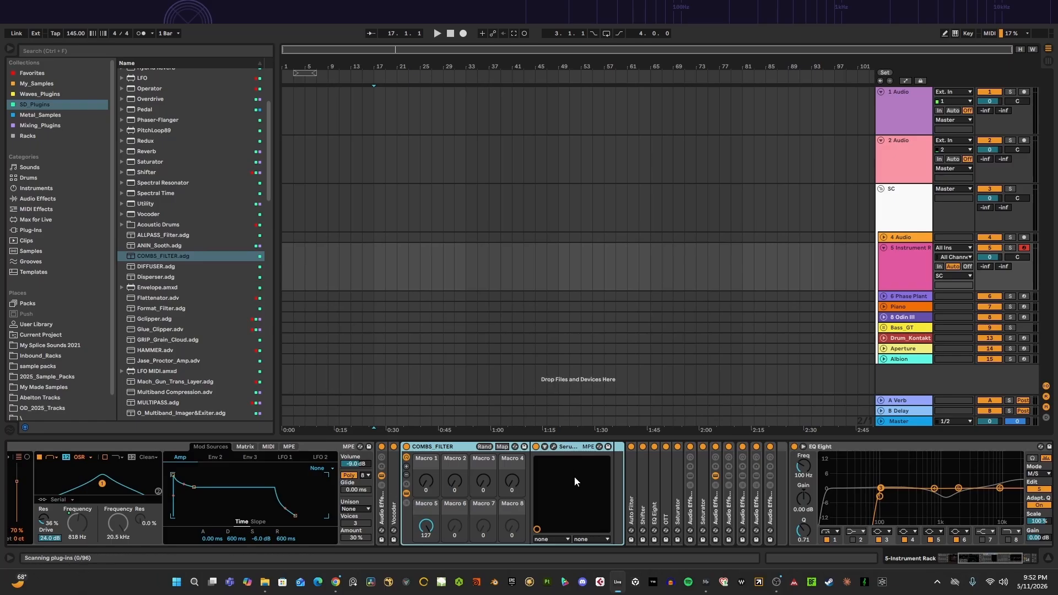
click(553, 447)
right_click(108, 160)
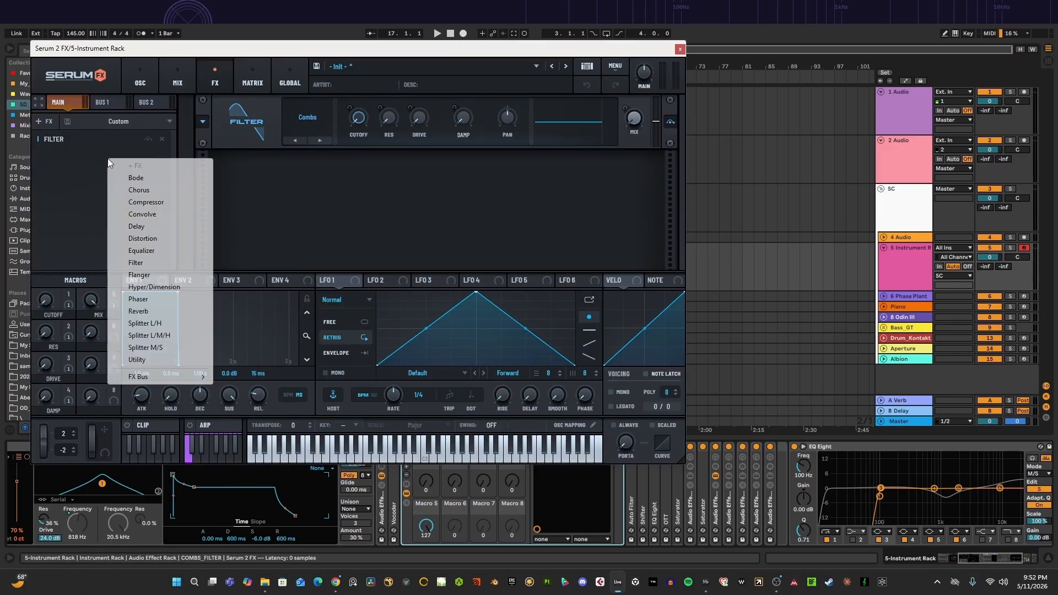
click(246, 178)
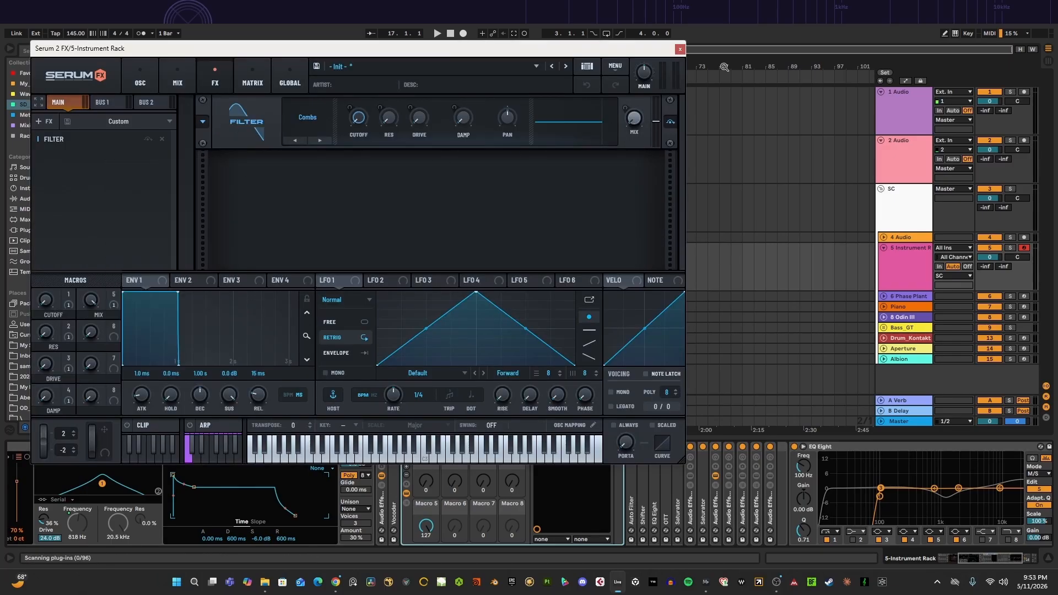
click(680, 49)
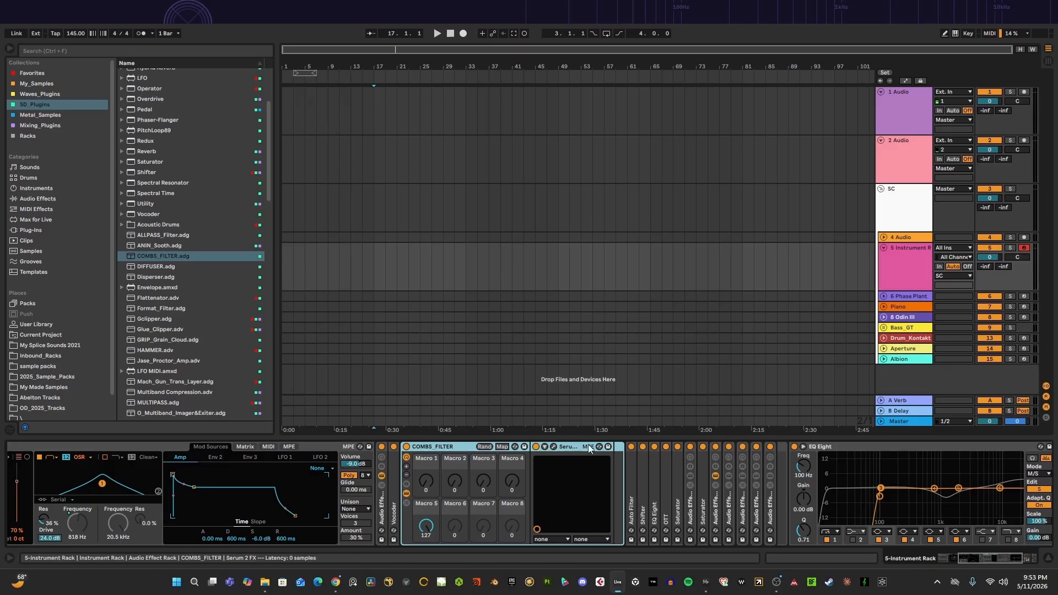
click(406, 493)
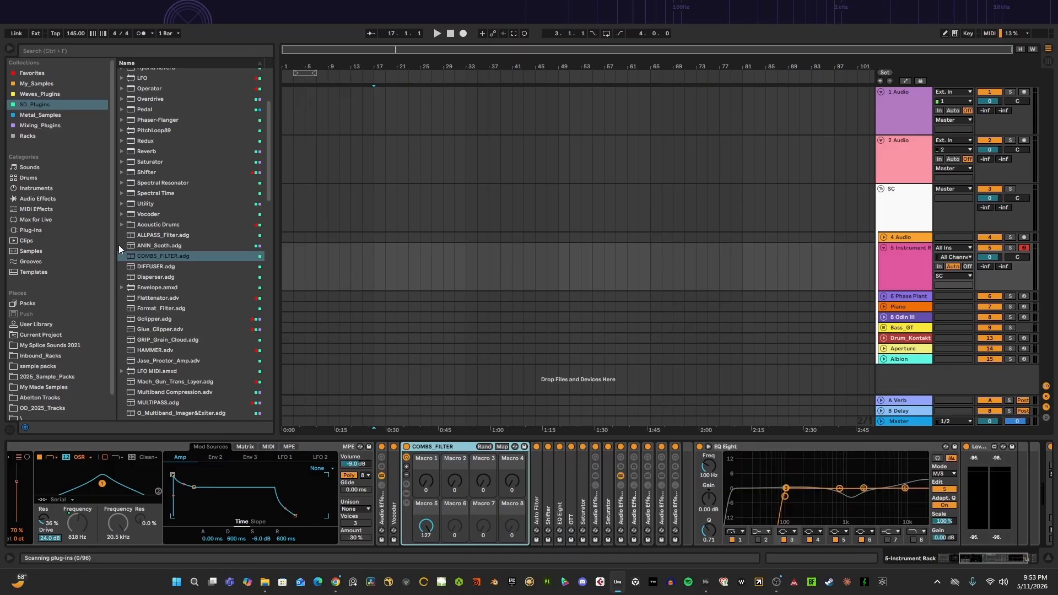
- Set COMBS_FILTER's Macro 1 to 60, Macro 3 to 45 and Macro 5 to 82 while auditioning the bass
drag(426, 480, 425, 457)
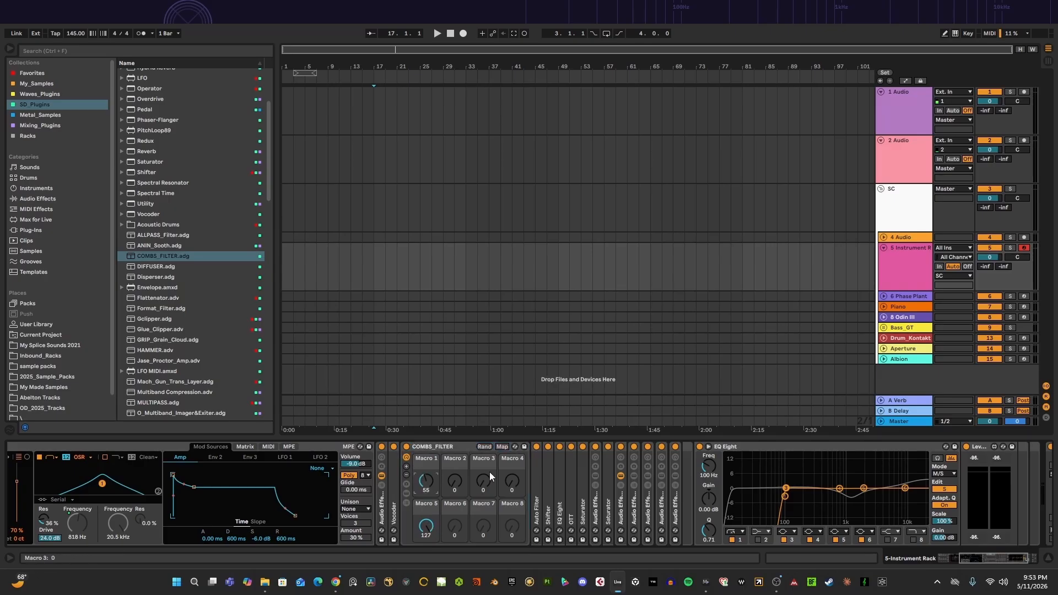
drag(483, 481, 483, 456)
mouse_move(426, 480)
mouse_down()
mouse_move(426, 496)
mouse_move(426, 483)
mouse_up()
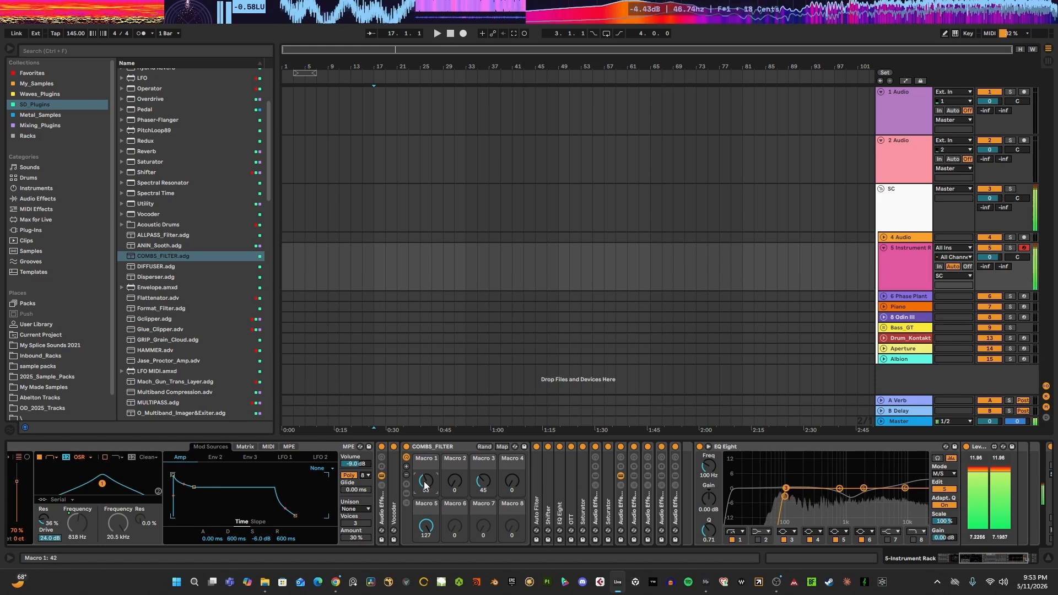
drag(426, 526, 426, 551)
drag(425, 480, 426, 477)
- Reveal the Serum 2 FX inside COMBS_FILTER and watch its filter respond to the macros during playback
click(406, 493)
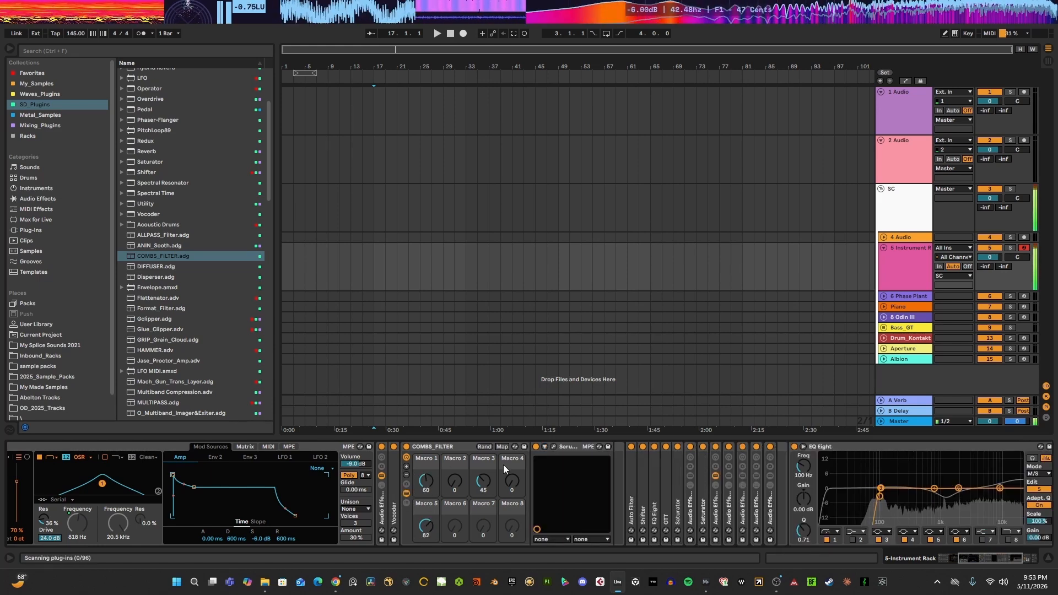
click(554, 447)
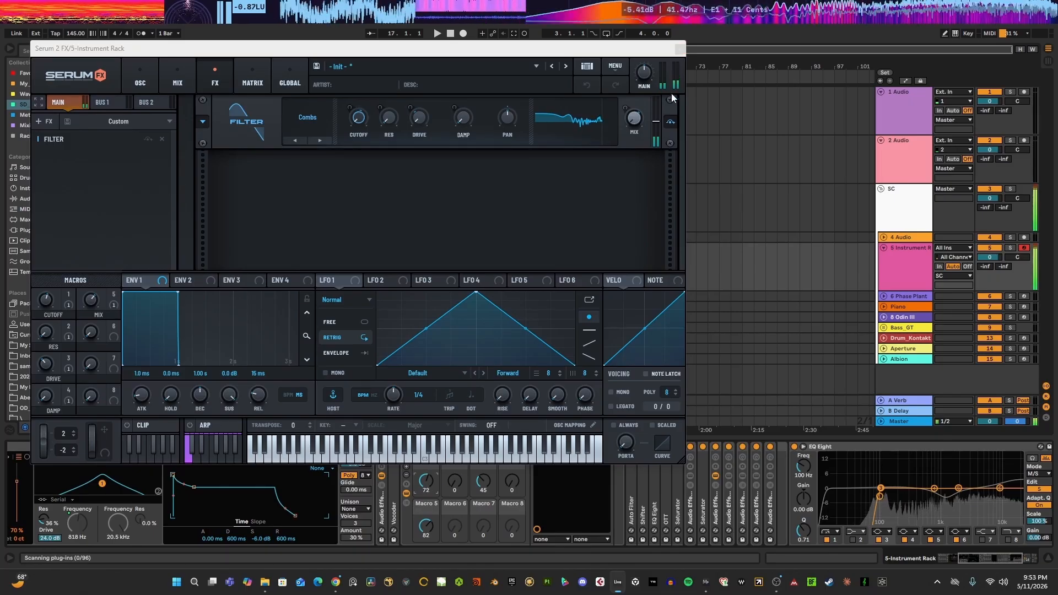
click(676, 50)
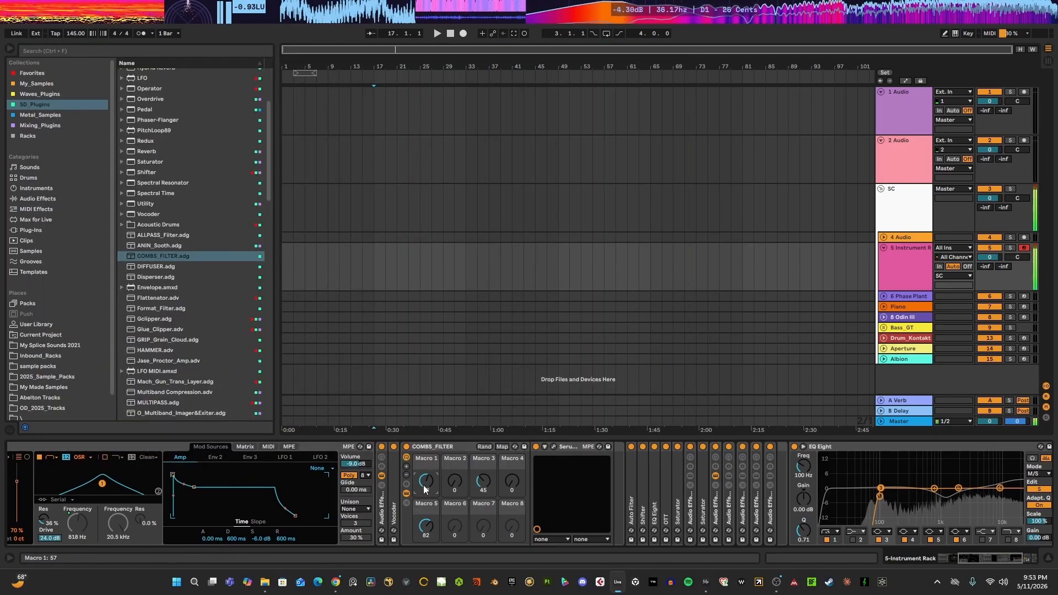
- Set COMBS_FILTER's Macro 1 to 72 and Macro 5 to 127, and fold the rack
drag(428, 526, 456, 484)
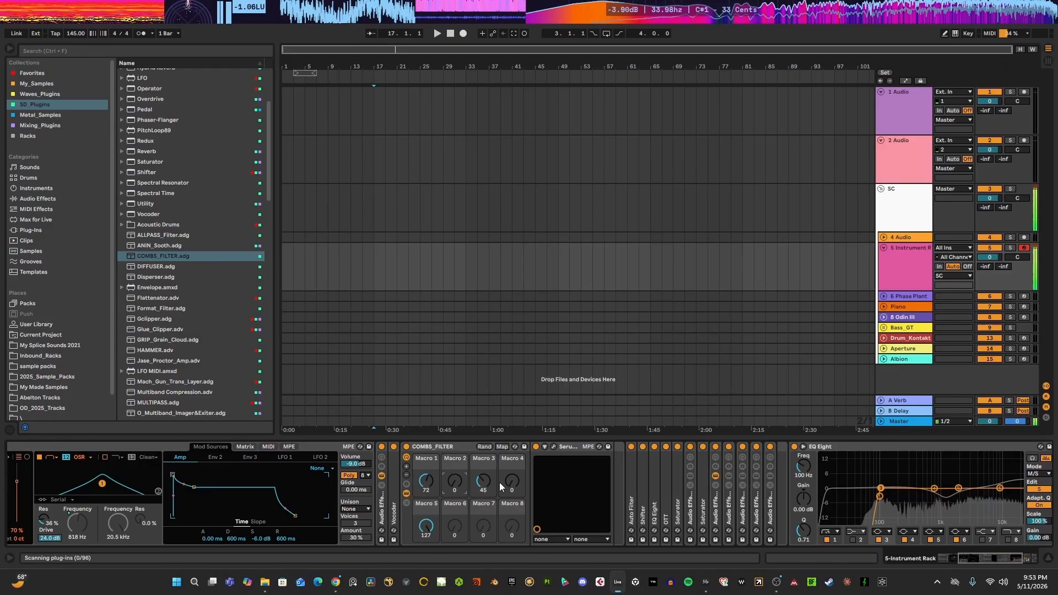
click(406, 493)
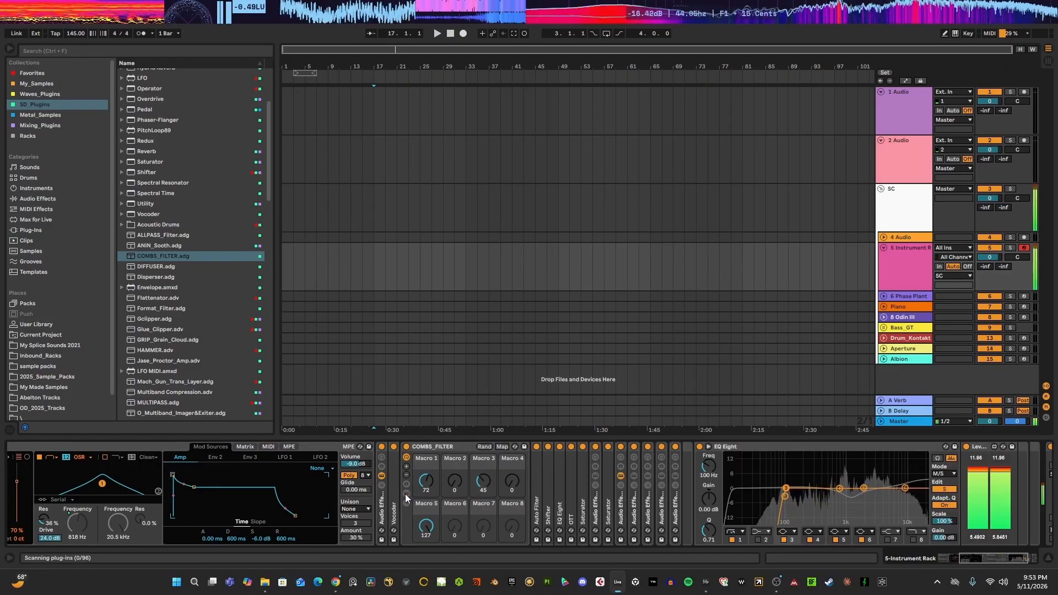
double_click(447, 447)
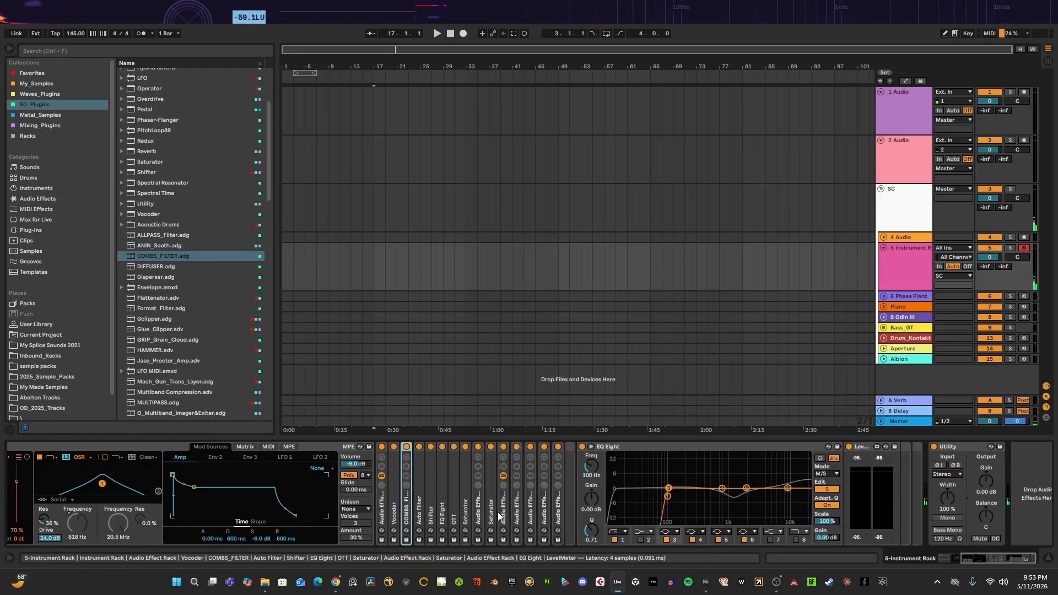
mouse_move(994, 558)
mouse_down()
mouse_move(965, 564)
mouse_move(988, 560)
mouse_up()
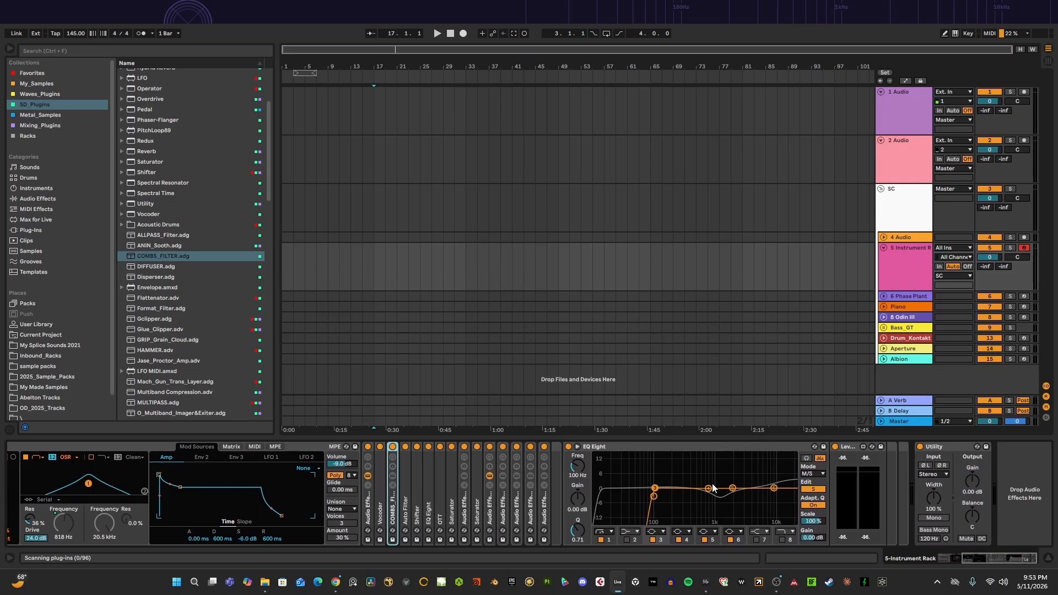
click(686, 448)
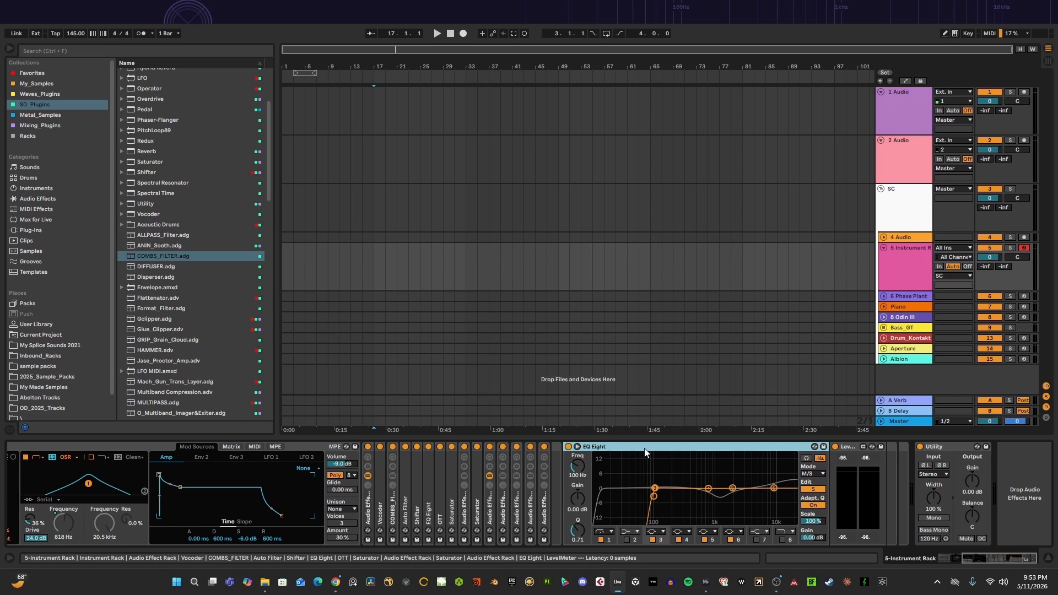
drag(976, 558, 949, 564)
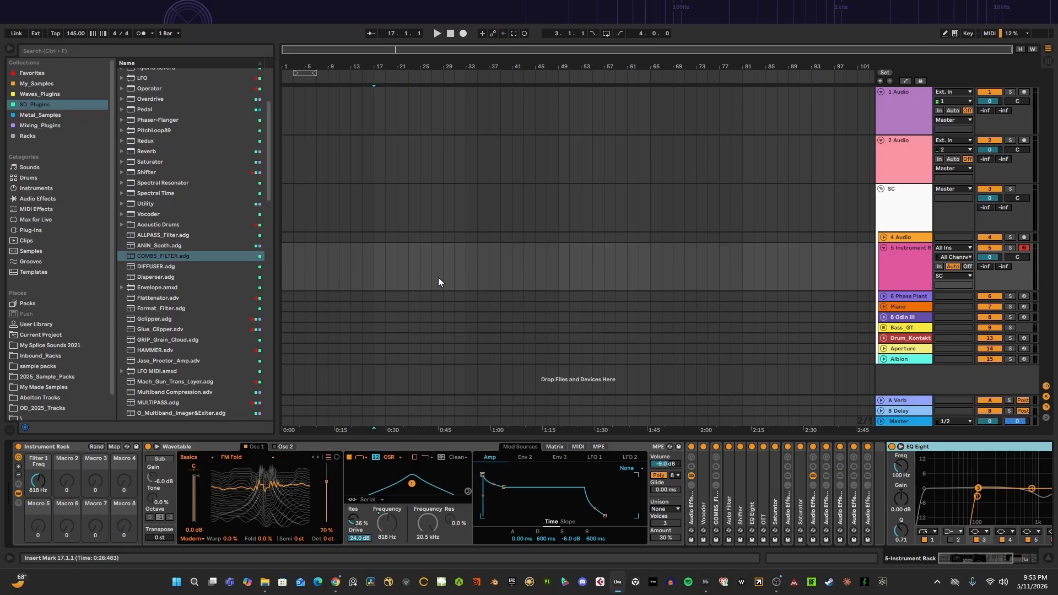
click(920, 257)
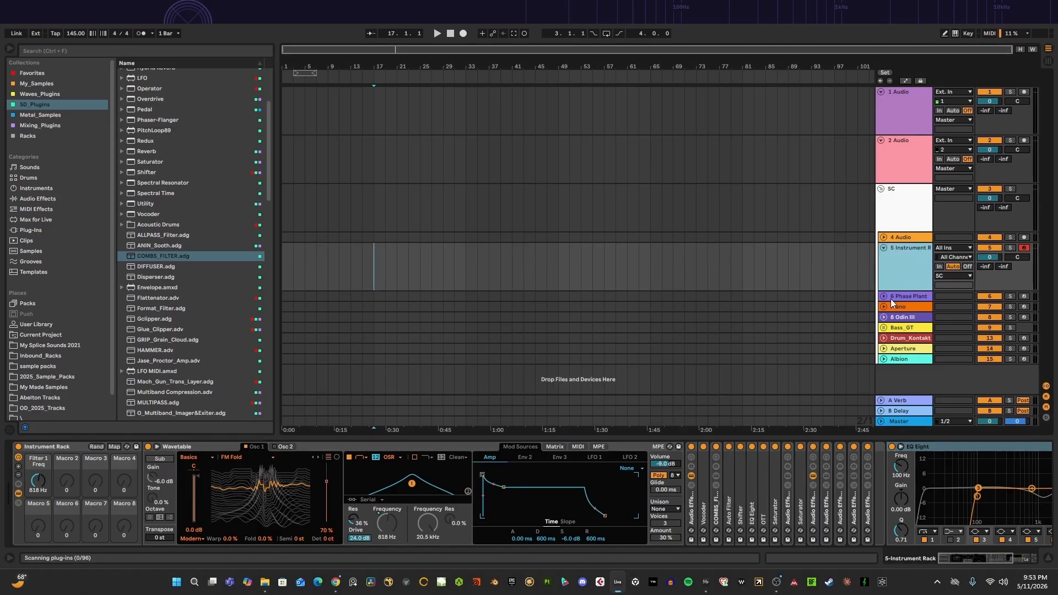
click(375, 276)
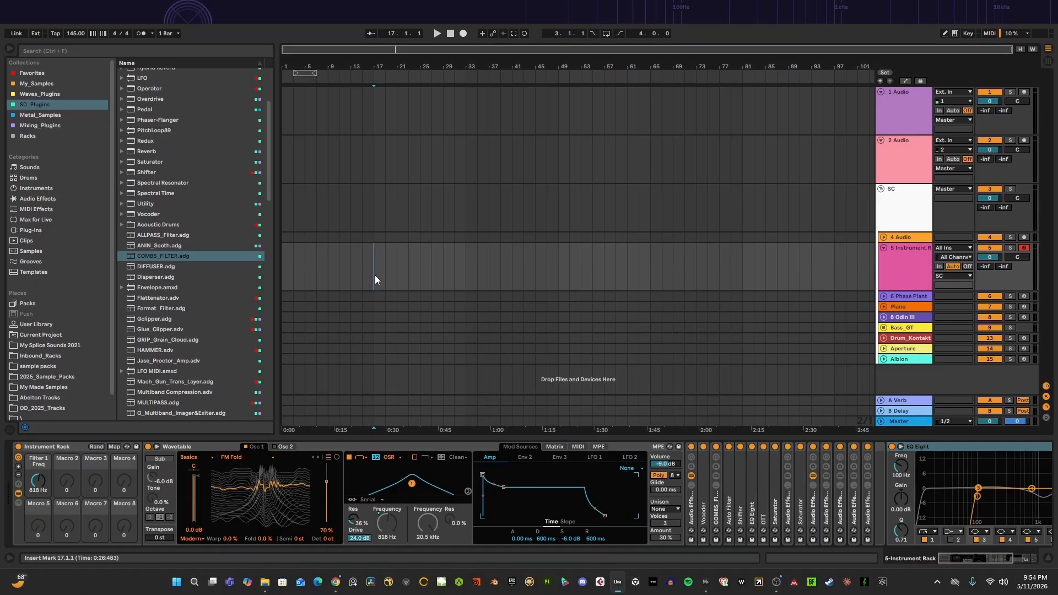